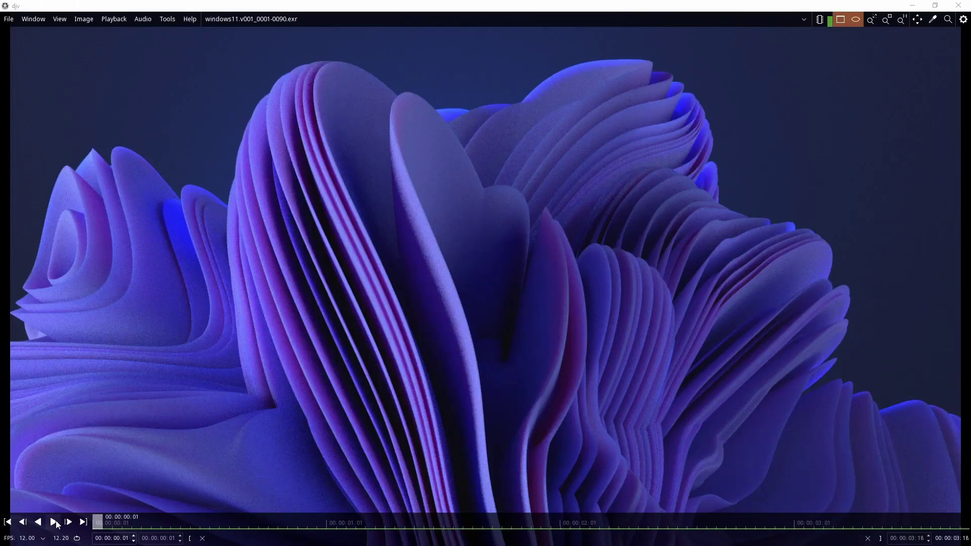
# - Play back the rendered windows11 EXR sequence as a reference, and switch to Blender
pyautogui.click(54, 523)
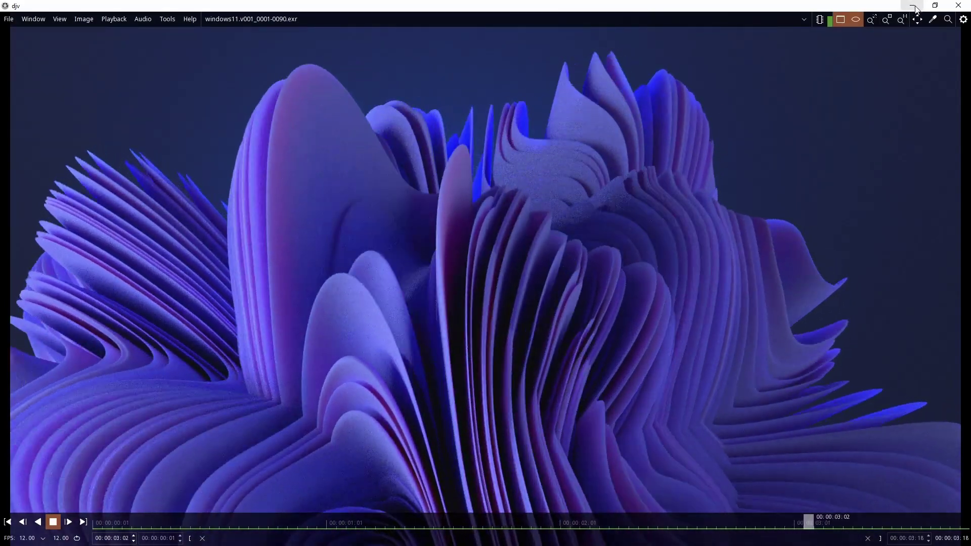
pyautogui.click(914, 6)
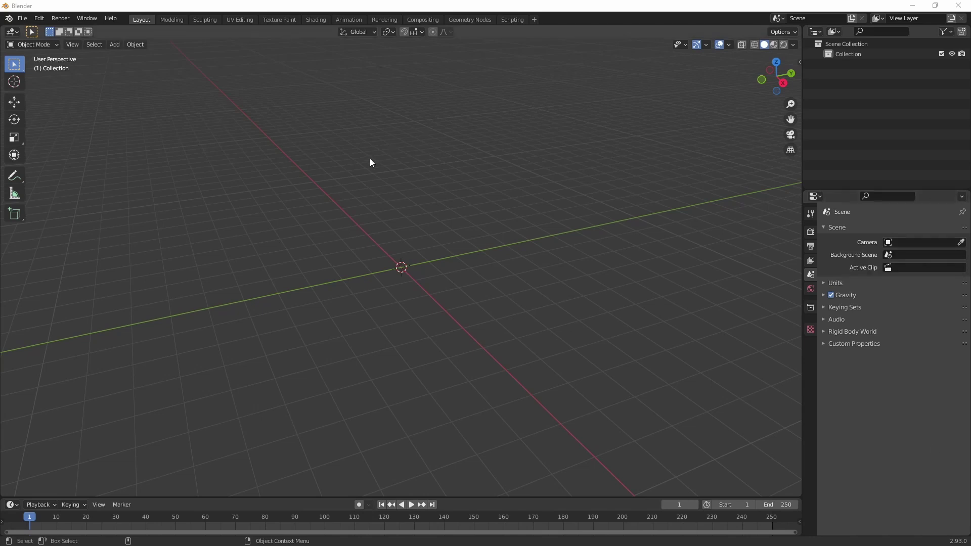
# - Add an ico sphere mesh at the centre of the empty scene
pyautogui.click(117, 44)
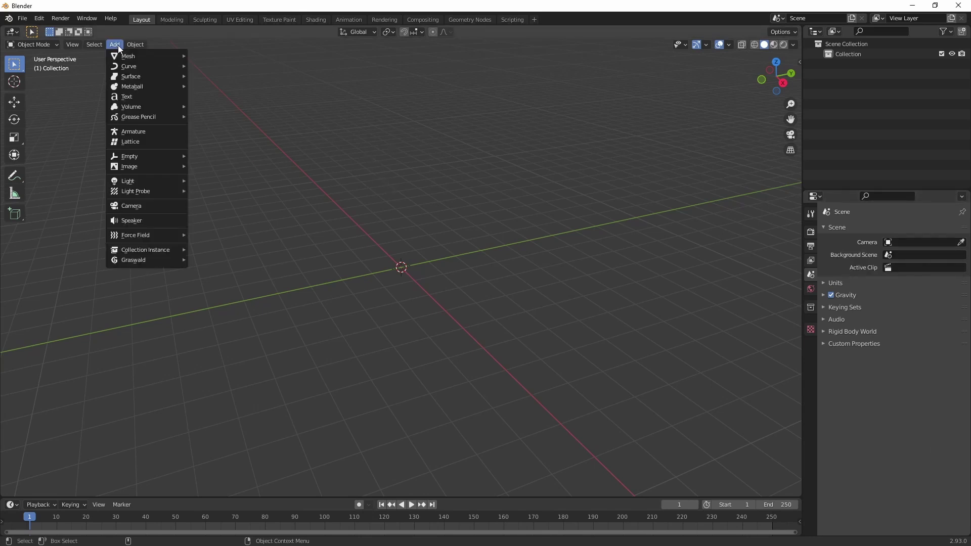
pyautogui.moveTo(162, 54)
pyautogui.click(216, 97)
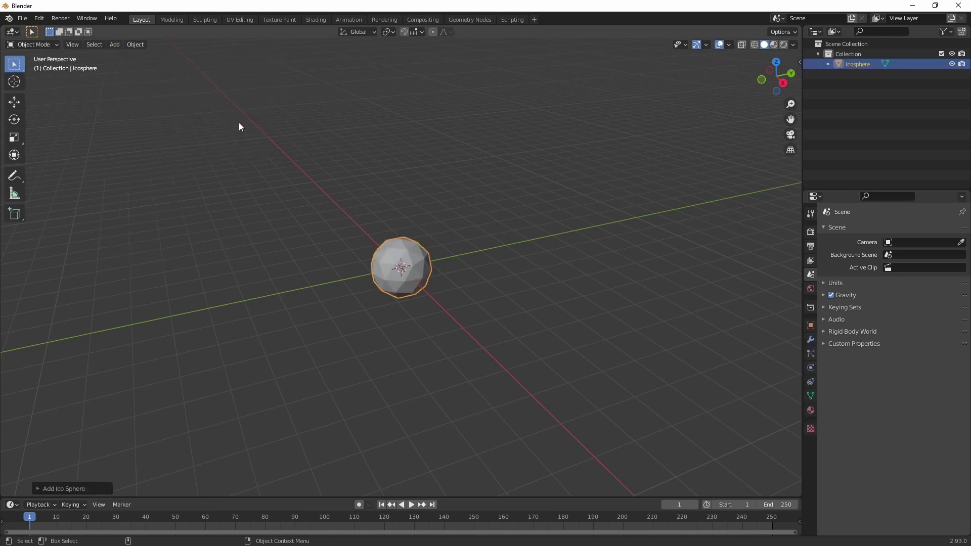
# - Enlarge the area below the 3D viewport and turn it into a Shader Editor
pyautogui.click(494, 299)
pyautogui.moveTo(473, 324); pyautogui.dragTo(374, 258)
pyautogui.scroll(9, 377, 295)
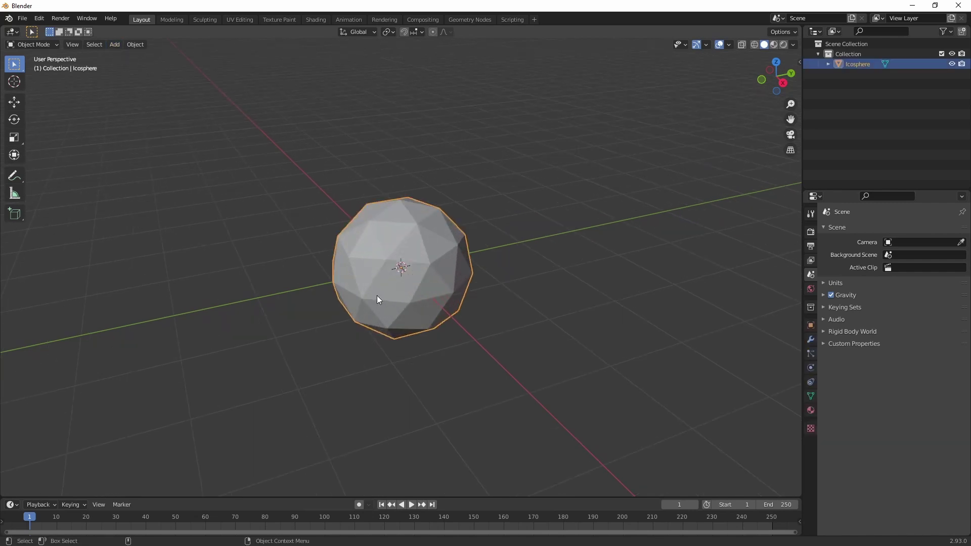
pyautogui.moveTo(326, 498); pyautogui.dragTo(15, 302)
pyautogui.click(11, 308)
pyautogui.click(38, 403)
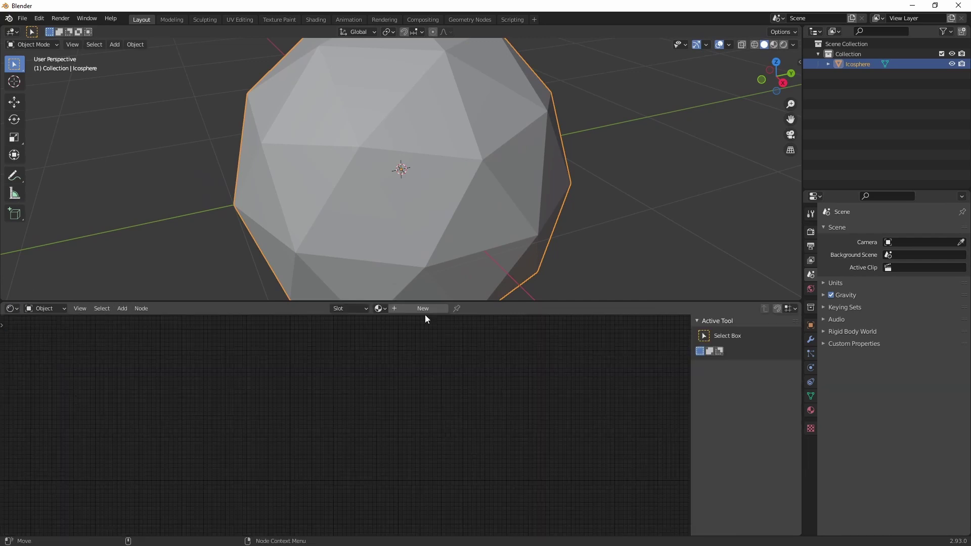
# - Create a new material on the ico sphere and delete its Principled BSDF node
pyautogui.press('Home')
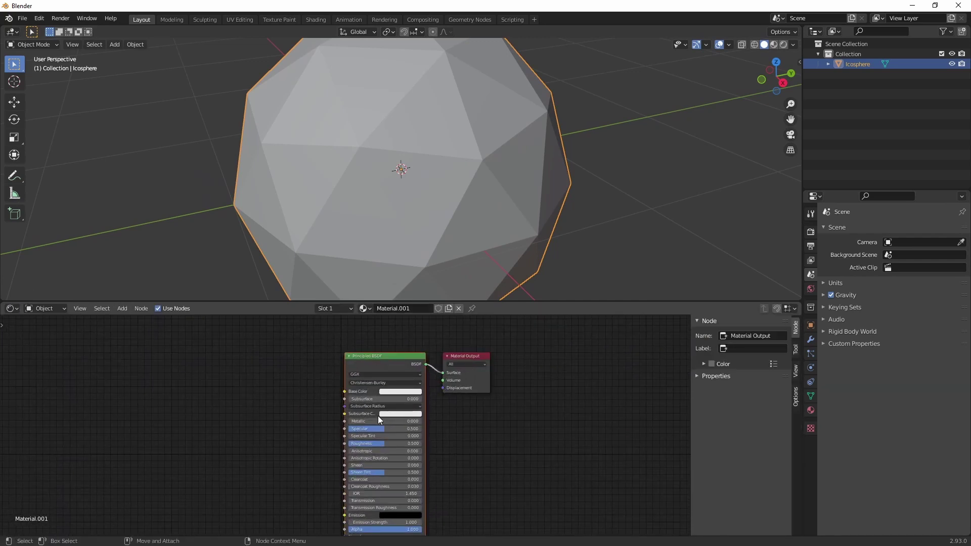
pyautogui.press('x')
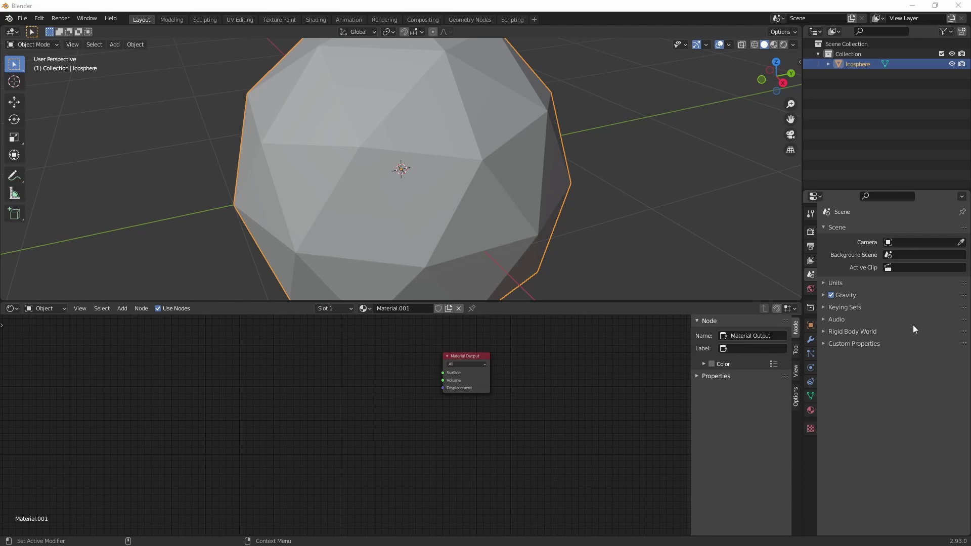
# - Add a Wave Texture node and connect its Color output to the Surface input of the Material Output
pyautogui.hotkey('shift', 'a')
pyautogui.write('wave')
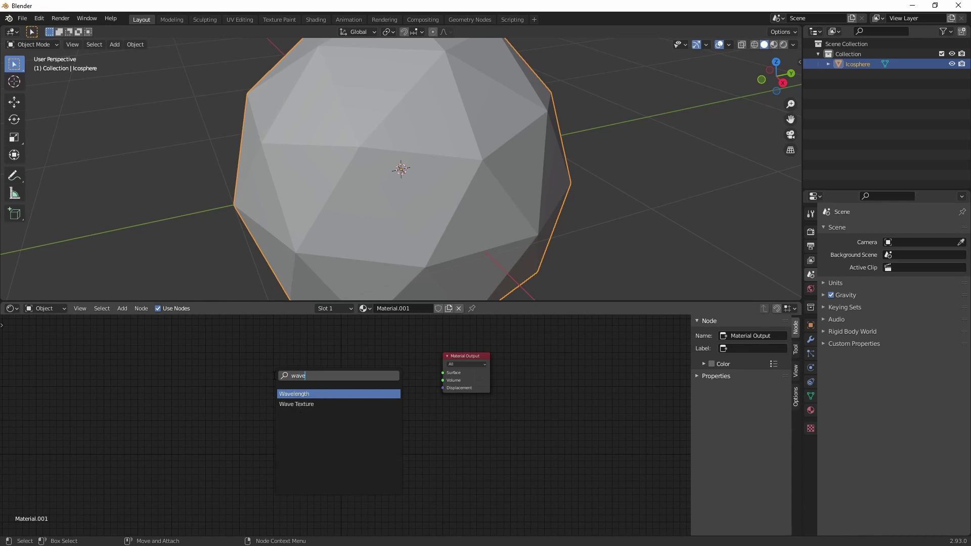
pyautogui.press('Down')
pyautogui.press('Return')
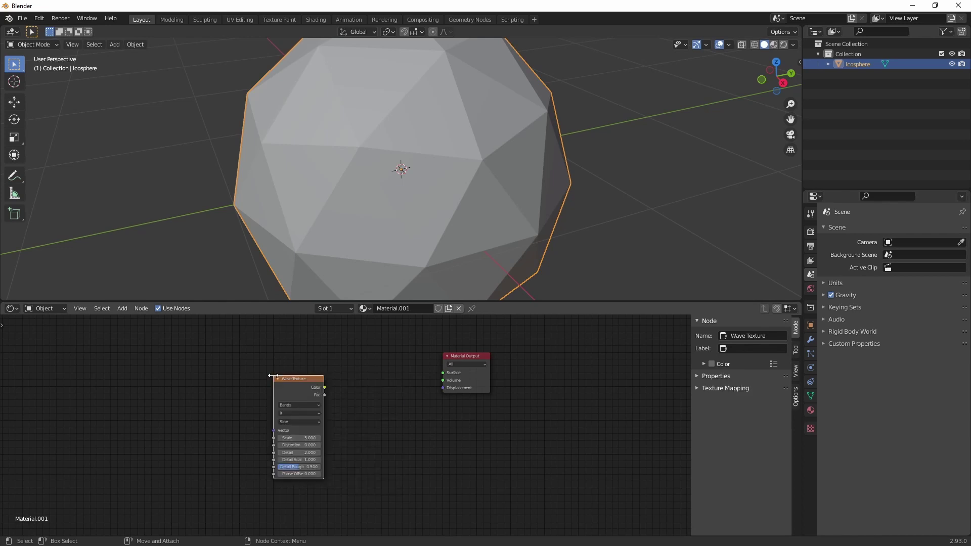
pyautogui.scroll(2, 425, 430)
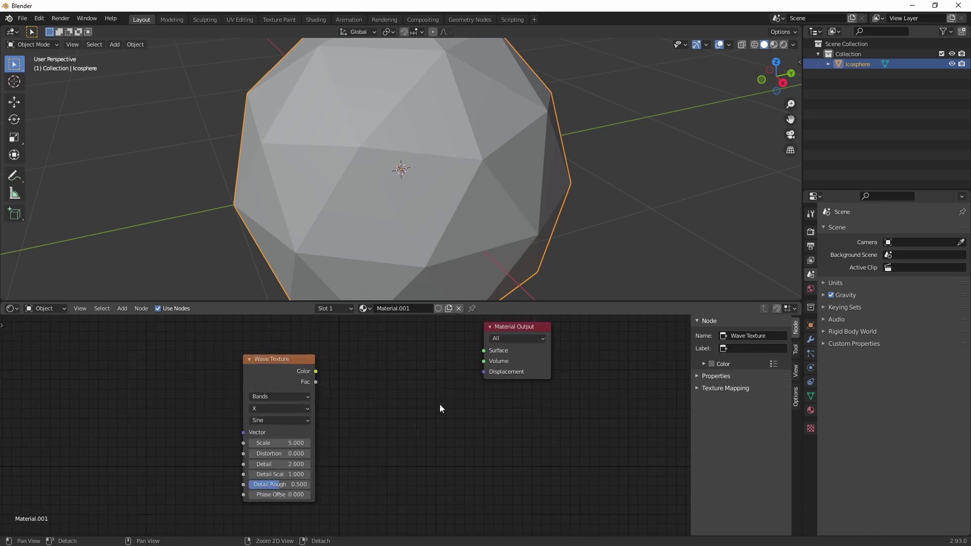
pyautogui.moveTo(316, 371); pyautogui.dragTo(485, 350)
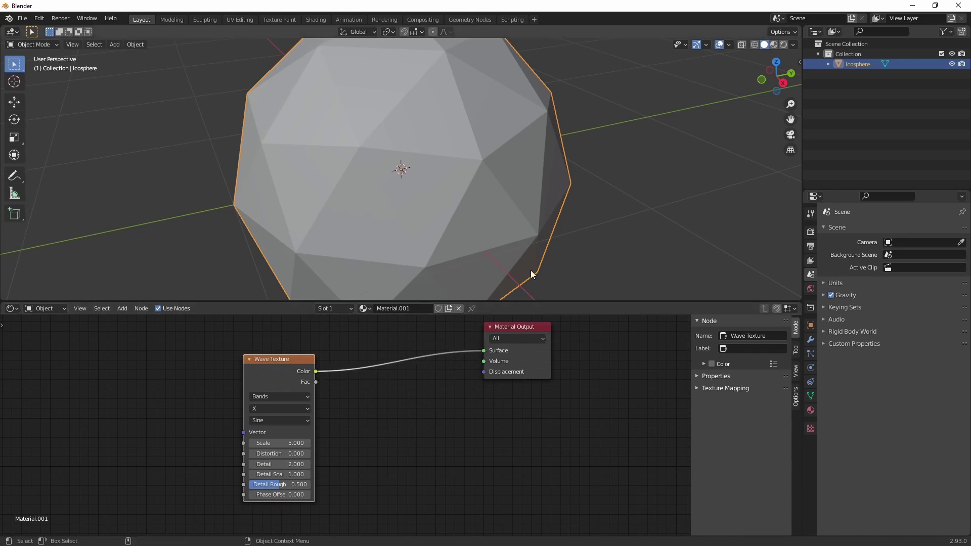
# - Display the ico sphere in Material Preview shading, with the whole sphere in view
pyautogui.click(774, 44)
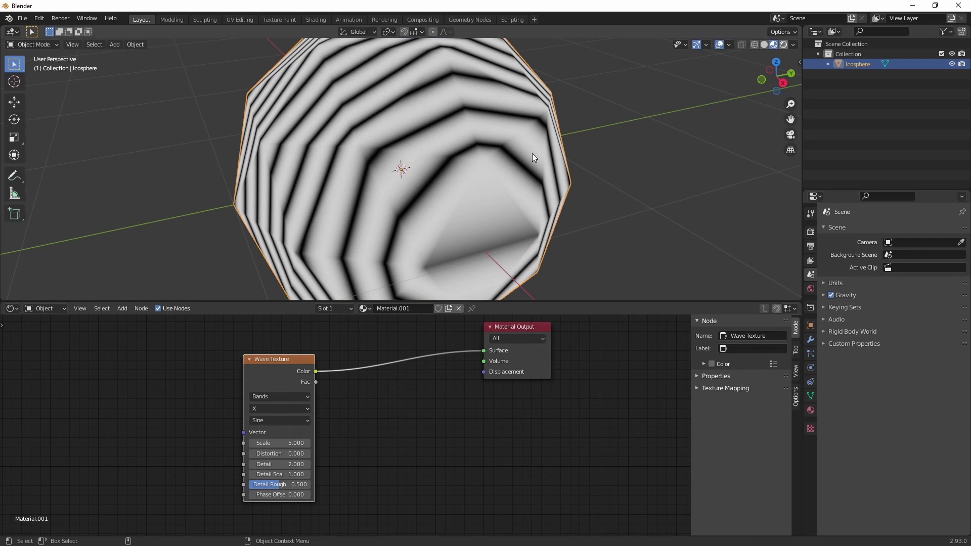
pyautogui.scroll(-5, 526, 205)
pyautogui.moveTo(526, 205); pyautogui.dragTo(561, 181, button='middle')
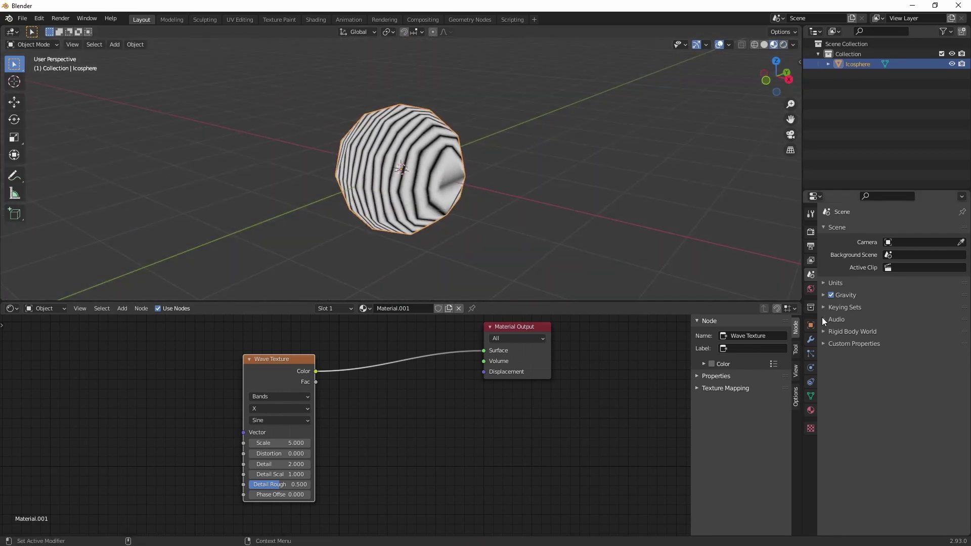
# - Add a Subdivision Surface modifier to the ico sphere with 5 viewport levels
pyautogui.click(810, 341)
pyautogui.click(863, 232)
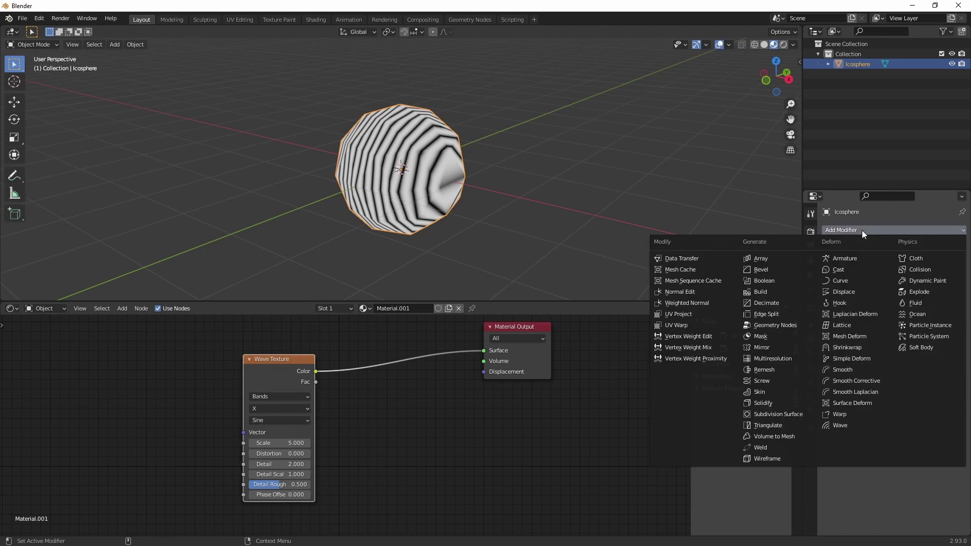
pyautogui.click(776, 413)
pyautogui.doubleClick(916, 275)
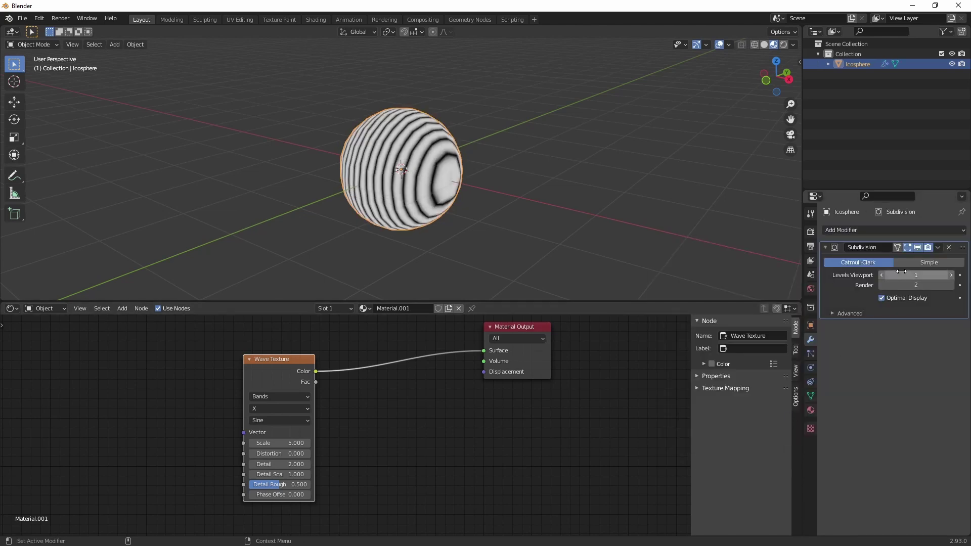
pyautogui.write('5')
pyautogui.press('Return')
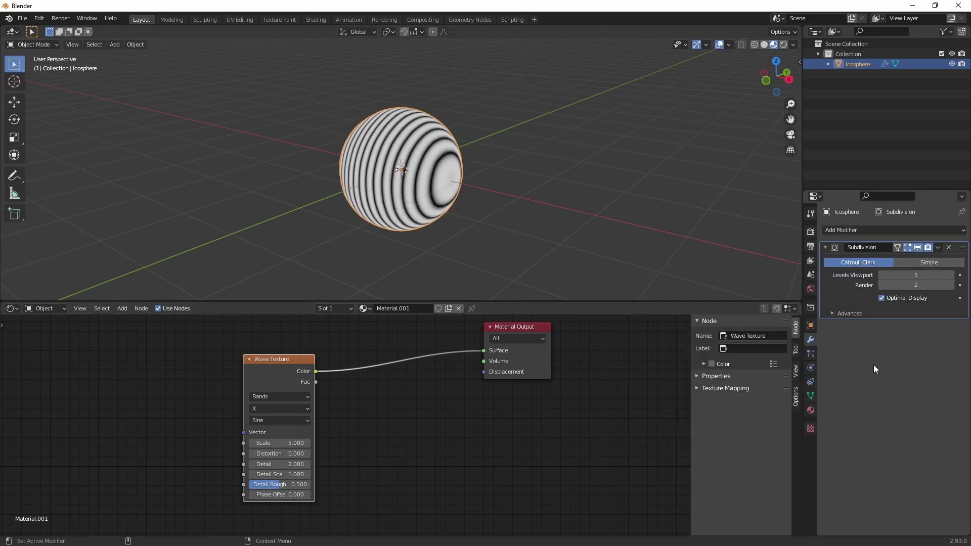
# - Set the Wave Texture's scale to 10 and its distortion to 26
pyautogui.doubleClick(279, 443)
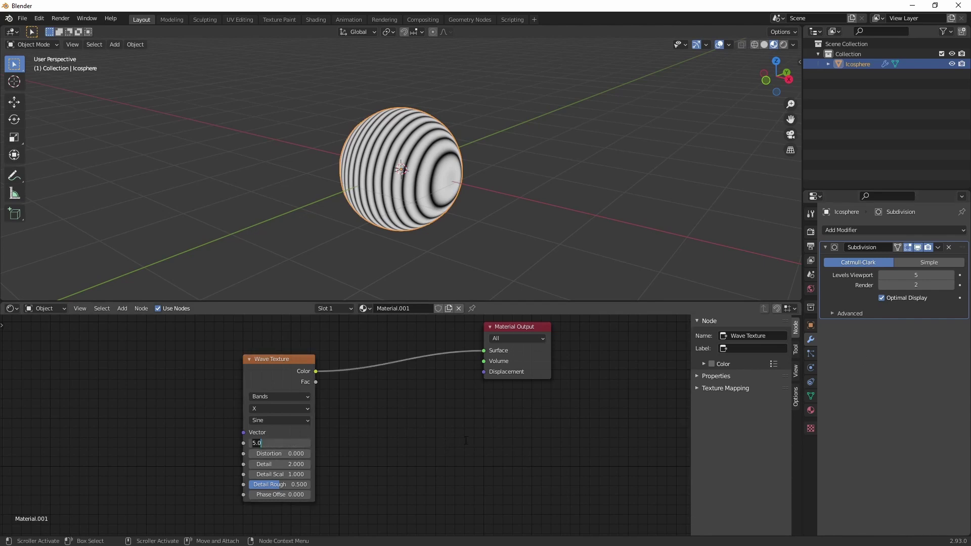
pyautogui.write('10')
pyautogui.press('Return')
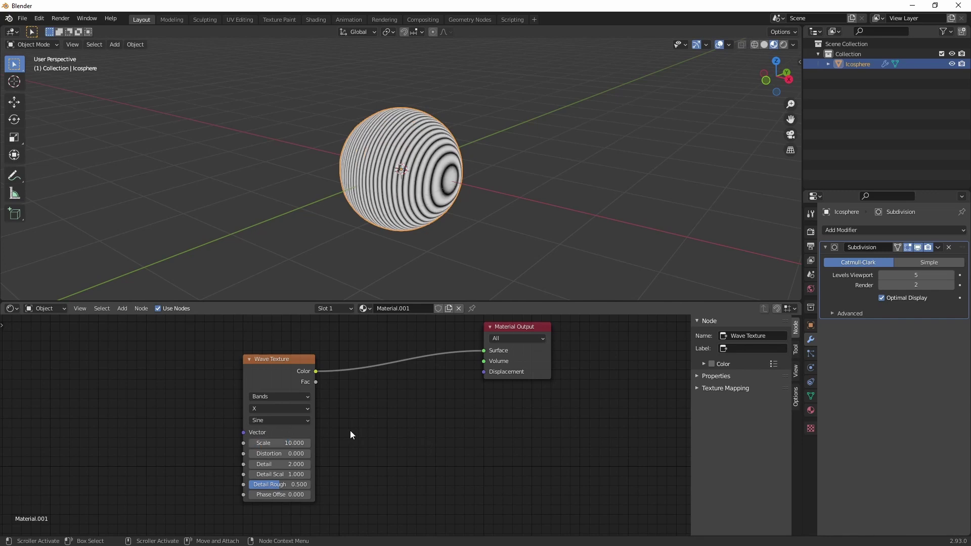
pyautogui.doubleClick(283, 454)
pyautogui.write('256')
pyautogui.press('BackSpace')
pyautogui.press('BackSpace')
pyautogui.write('6')
pyautogui.press('Return')
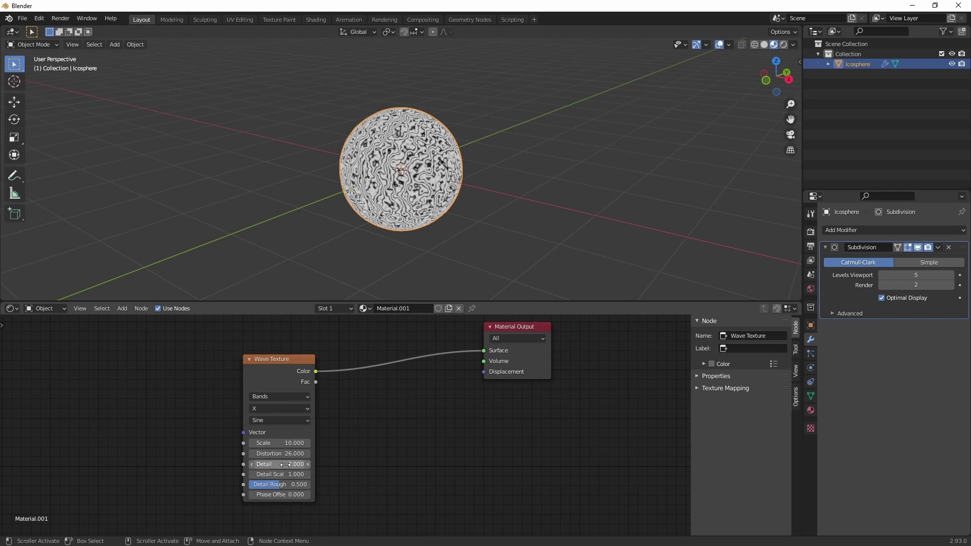
# - Set the Wave Texture's detail to 3.6 and its detail scale to -1.1
pyautogui.moveTo(286, 464); pyautogui.dragTo(321, 464)
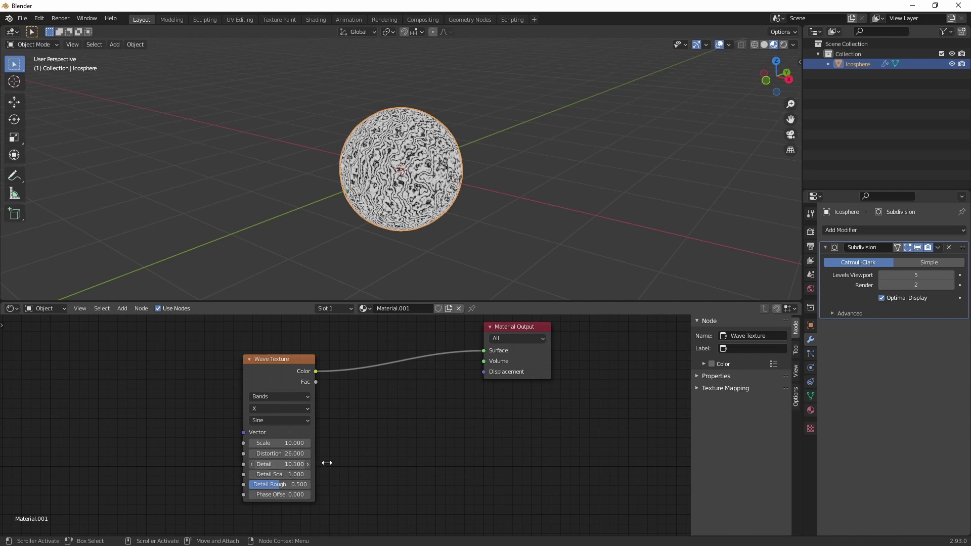
pyautogui.click(279, 464)
pyautogui.write('3.6')
pyautogui.press('Return')
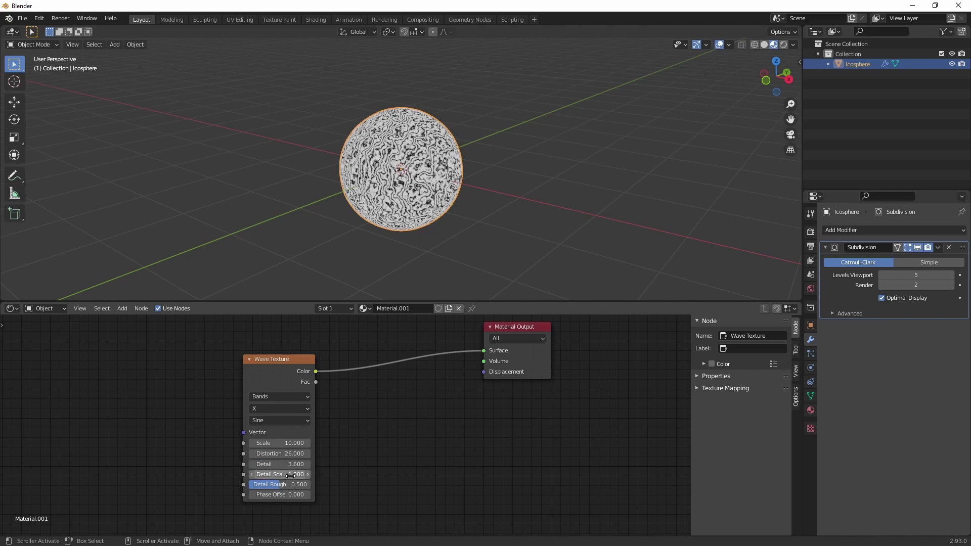
pyautogui.click(306, 475)
pyautogui.write('1.0')
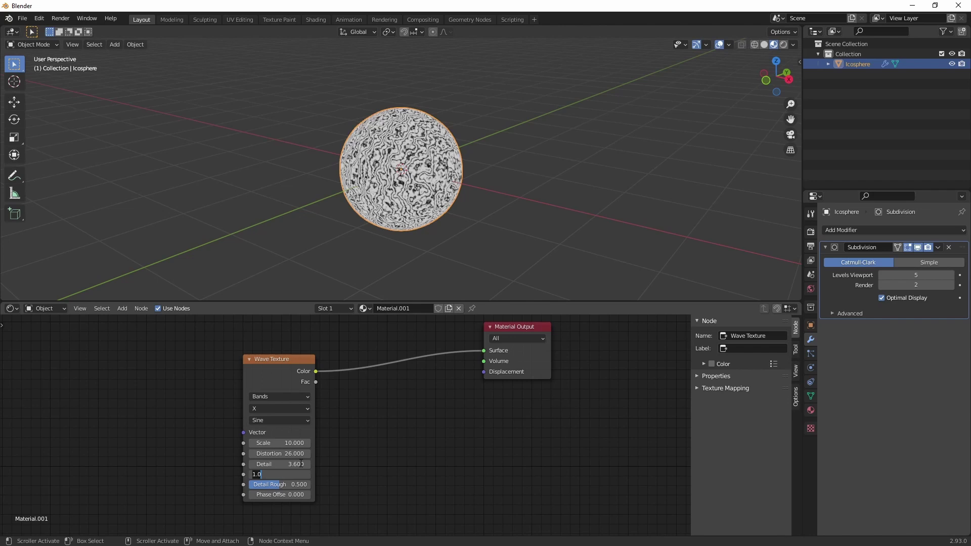
pyautogui.press('BackSpace')
pyautogui.press('BackSpace')
pyautogui.press('BackSpace')
pyautogui.write('-1.1')
pyautogui.press('Return')
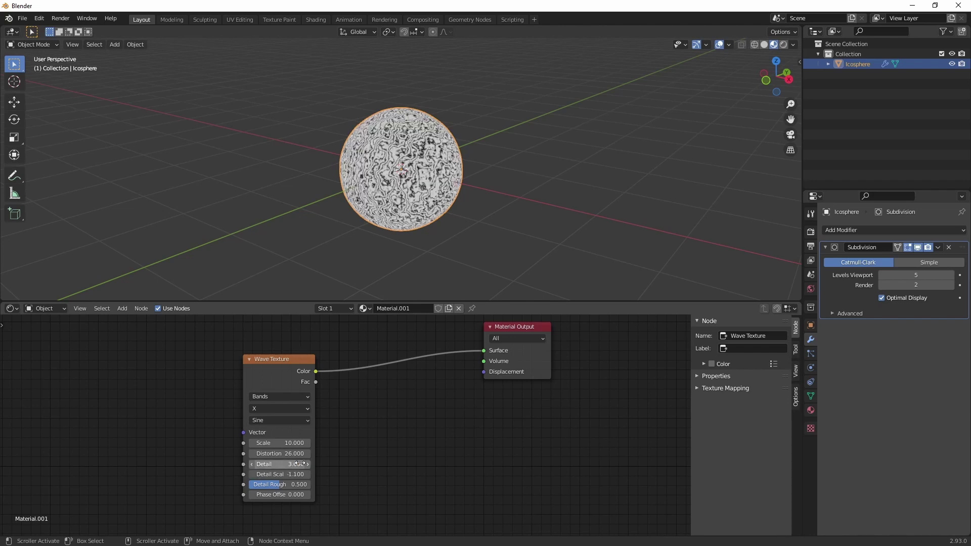
# - Set the Wave Texture's phase offset to 4.2
pyautogui.click(301, 495)
pyautogui.write('4')
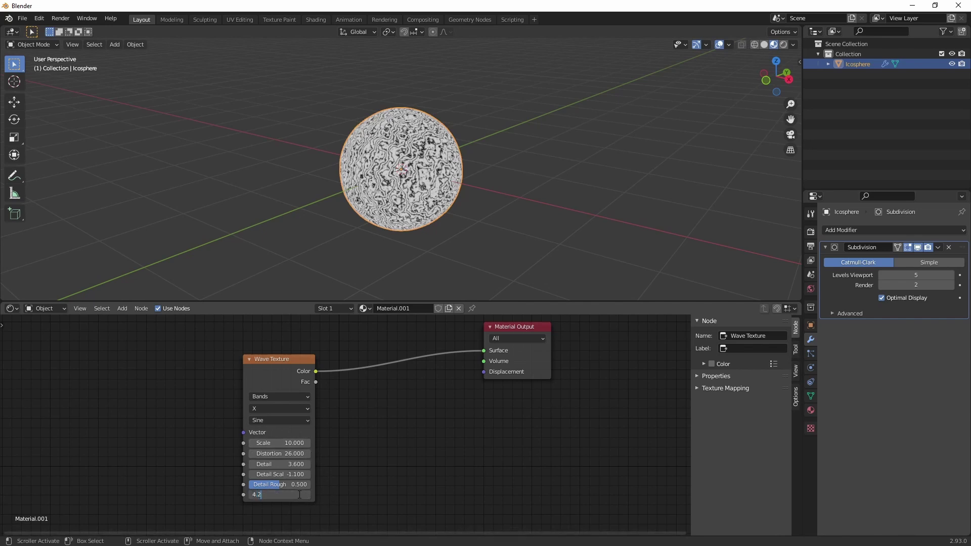
pyautogui.write('.2')
pyautogui.press('Return')
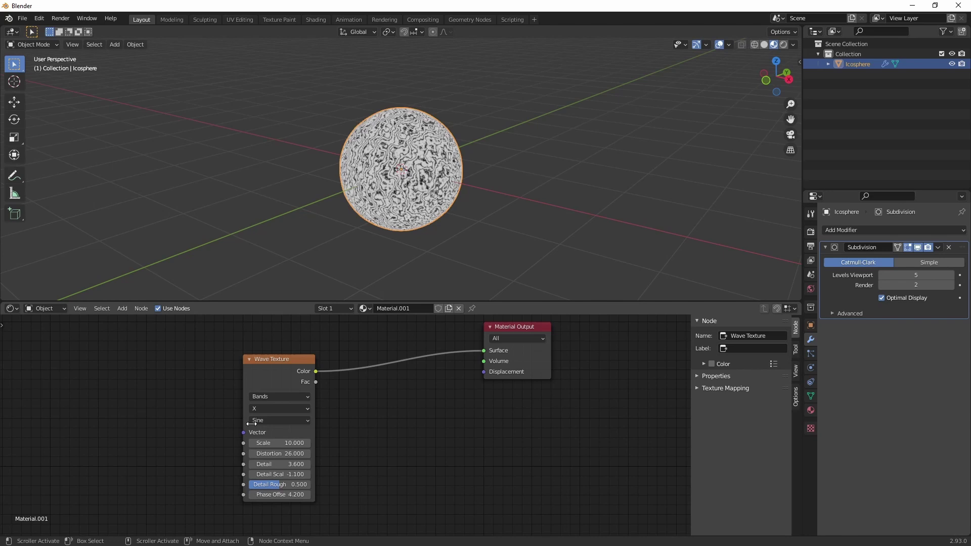
# - Add a Noise Texture node and connect its Fac output to the Wave Texture's Vector input
pyautogui.moveTo(190, 411); pyautogui.dragTo(328, 395, button='middle')
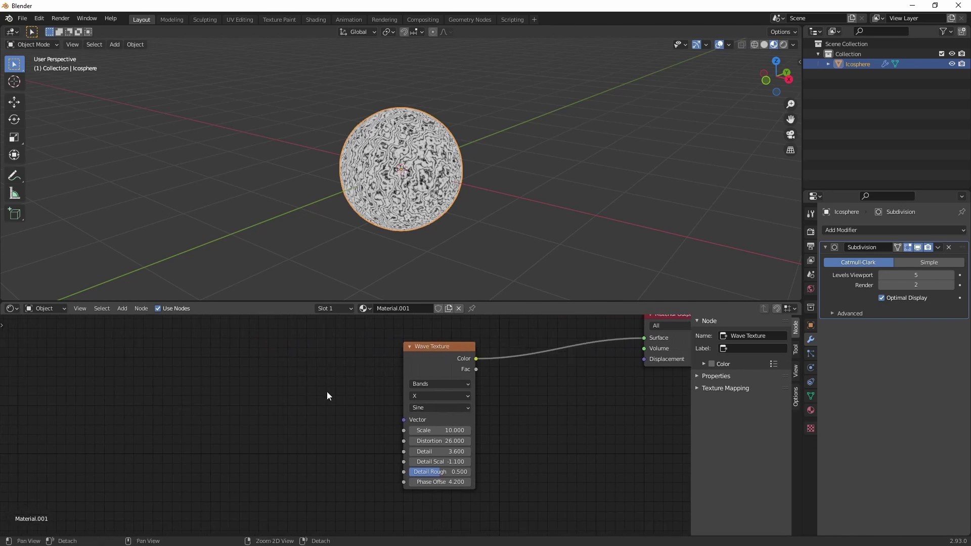
pyautogui.hotkey('shift', 'a')
pyautogui.write('noise')
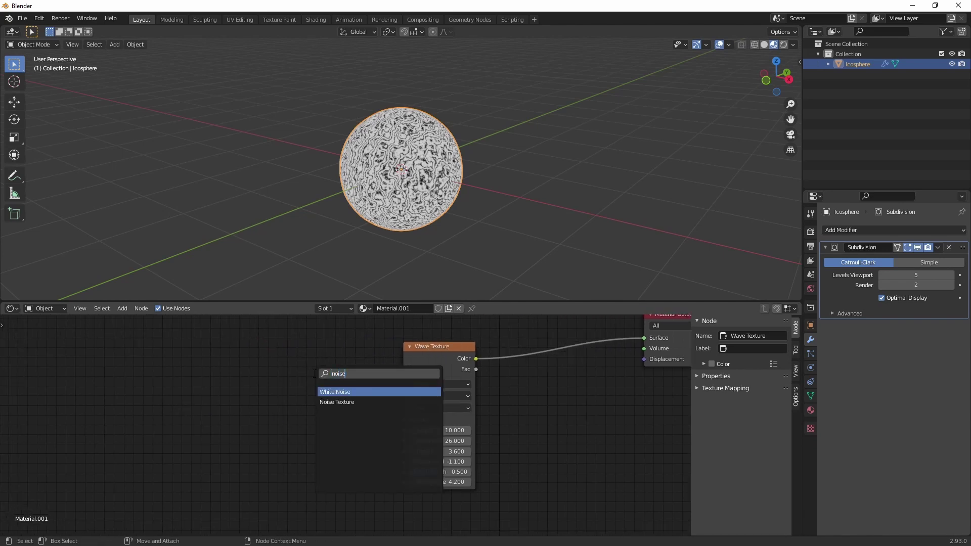
pyautogui.press('Down')
pyautogui.press('Return')
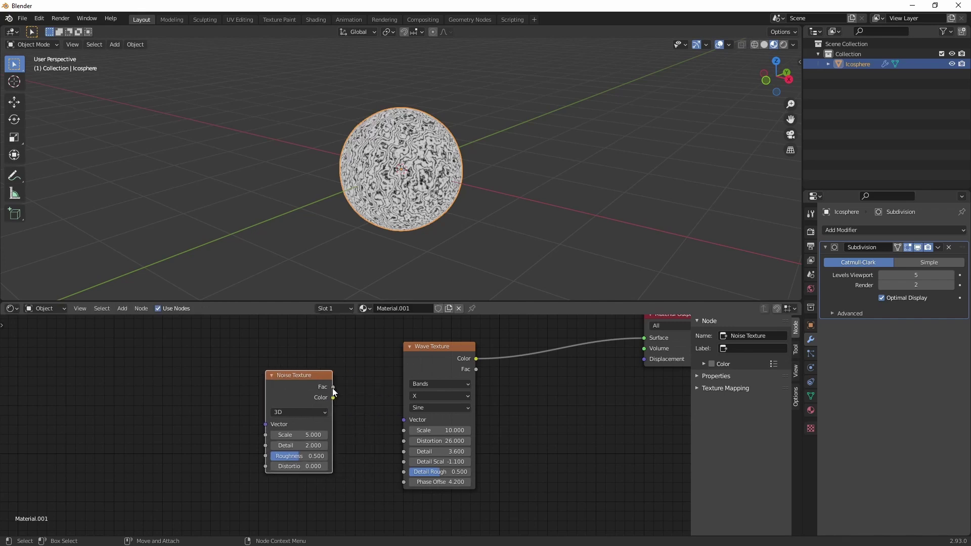
pyautogui.moveTo(333, 388)
pyautogui.mouseDown()
pyautogui.moveTo(372, 396)
pyautogui.moveTo(403, 420)
pyautogui.mouseUp()
# - Set the Noise Texture's scale to 0.9
pyautogui.moveTo(322, 440); pyautogui.dragTo(375, 424, button='middle')
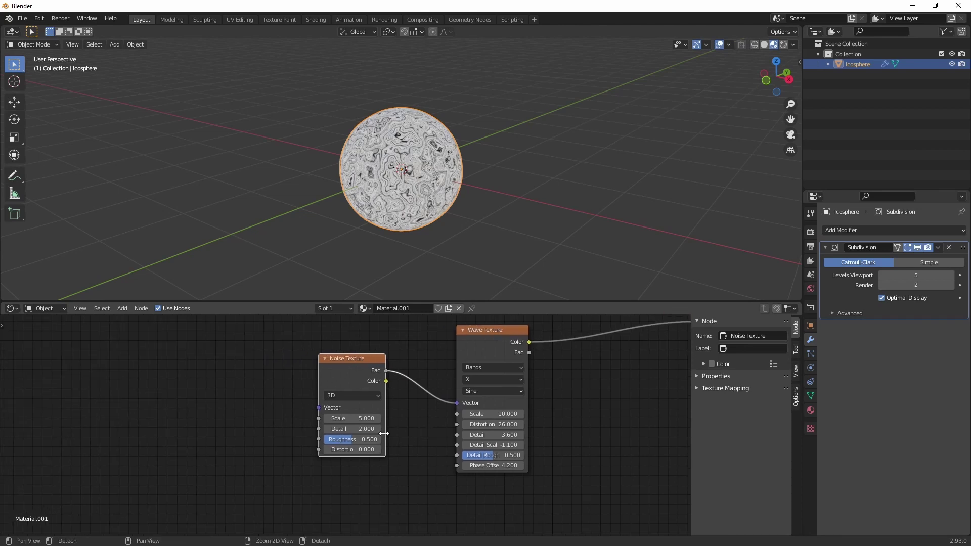
pyautogui.click(363, 419)
pyautogui.press('BackSpace')
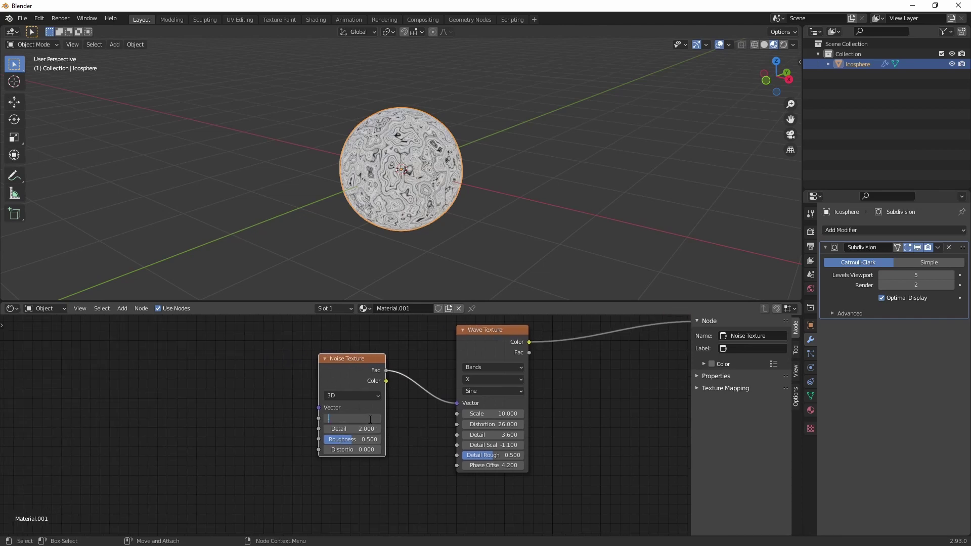
pyautogui.press('Return')
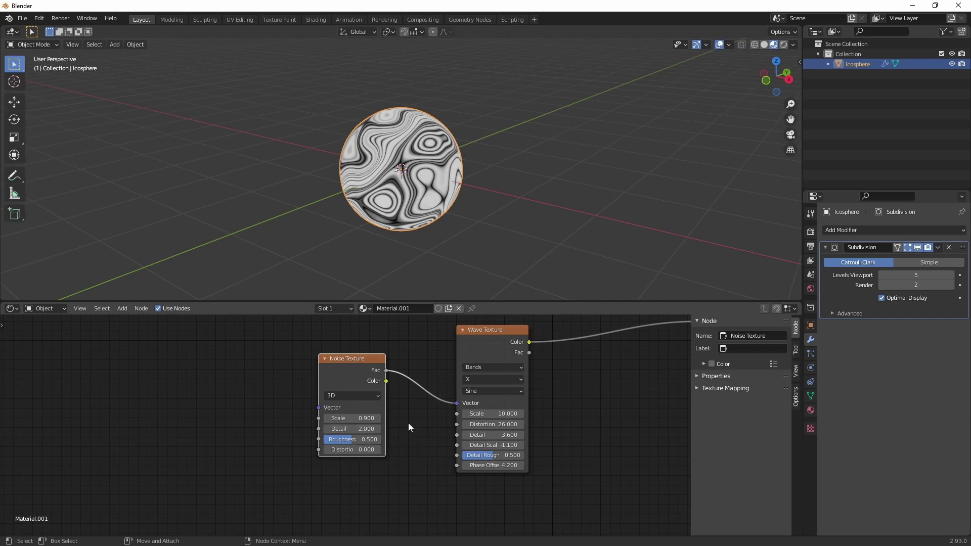
pyautogui.keyDown('ctrl'); pyautogui.scroll(1, 372, 418); pyautogui.keyUp('ctrl')
pyautogui.moveTo(372, 419); pyautogui.dragTo(367, 419)
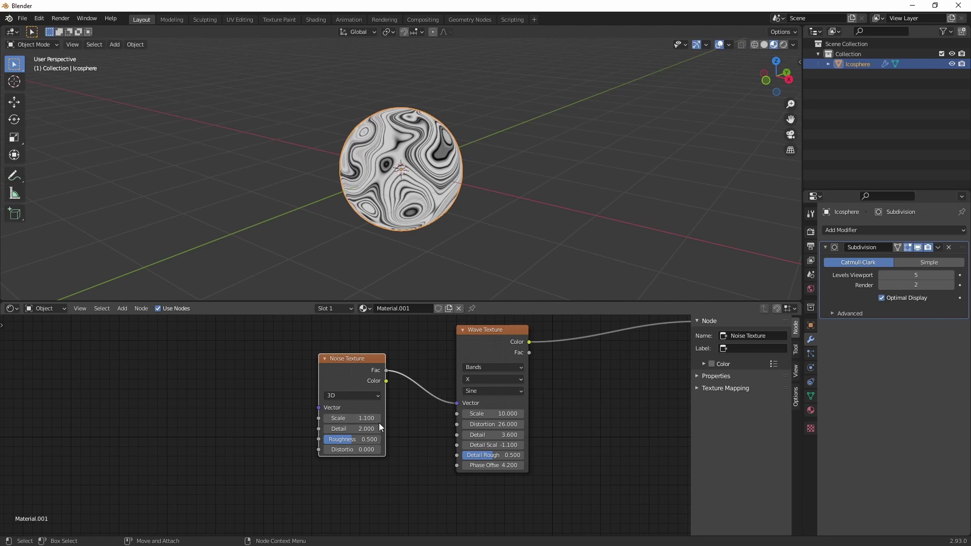
pyautogui.hotkey('ctrl', 'z')
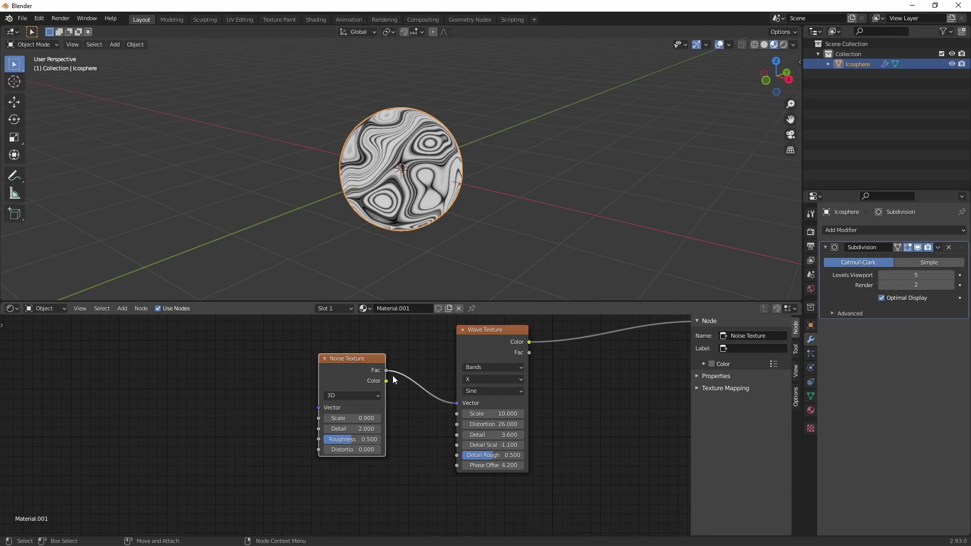
# - Reconnect the Wave Texture's Color from the Material Output's Surface to its Displacement input and show the viewport in rendered shading
pyautogui.hscroll(5, 430, 370)
pyautogui.scroll(2, 430, 370)
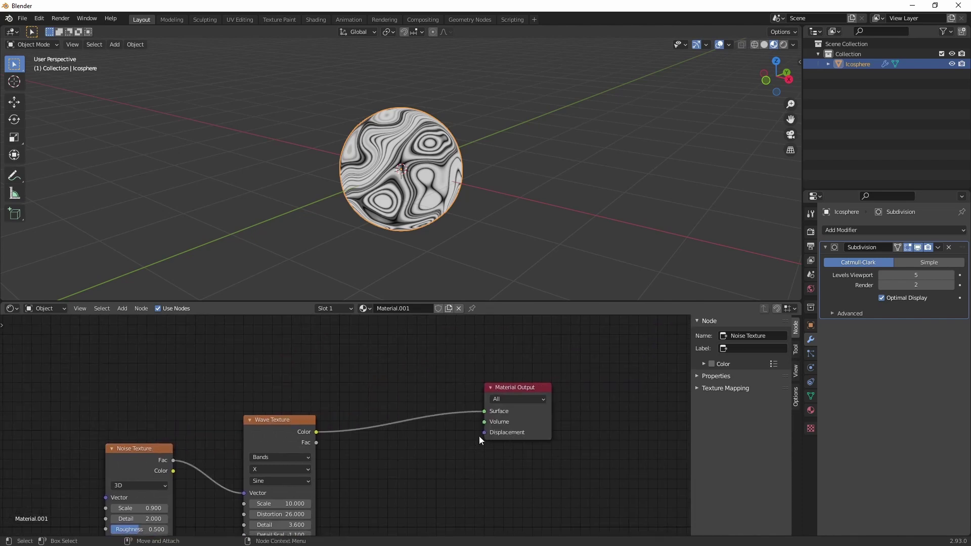
pyautogui.moveTo(484, 434); pyautogui.dragTo(316, 432)
pyautogui.moveTo(486, 411); pyautogui.dragTo(431, 391)
pyautogui.moveTo(432, 391); pyautogui.dragTo(374, 396, button='middle')
pyautogui.click(784, 44)
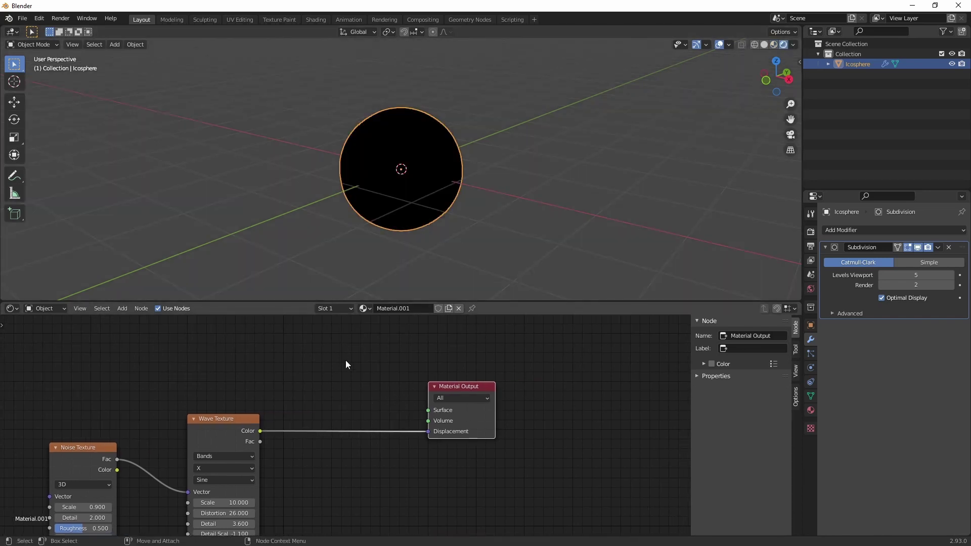
# - Add a Subsurface Scattering node and connect its BSSRDF output to the Material Output's Surface input
pyautogui.hotkey('shift', 'a')
pyautogui.write('sub')
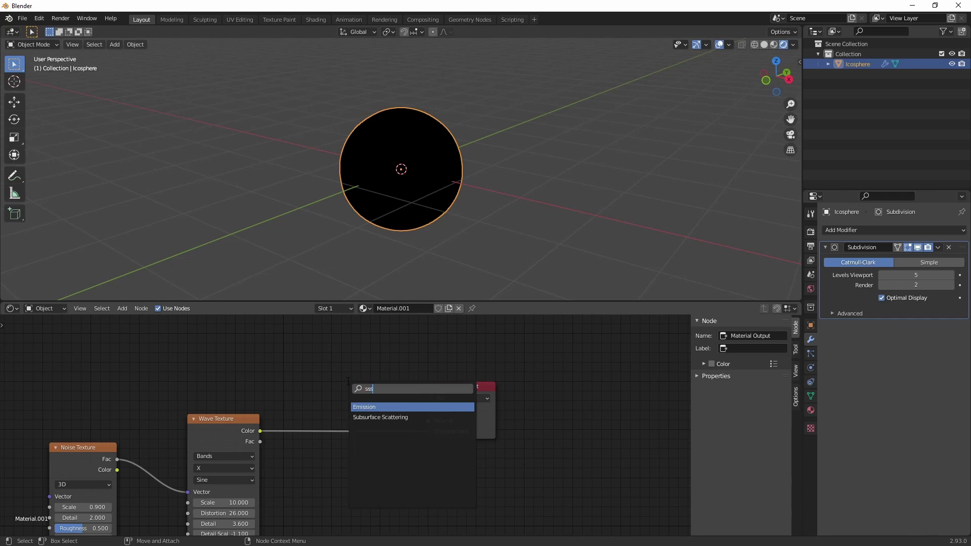
pyautogui.press('Down')
pyautogui.press('Return')
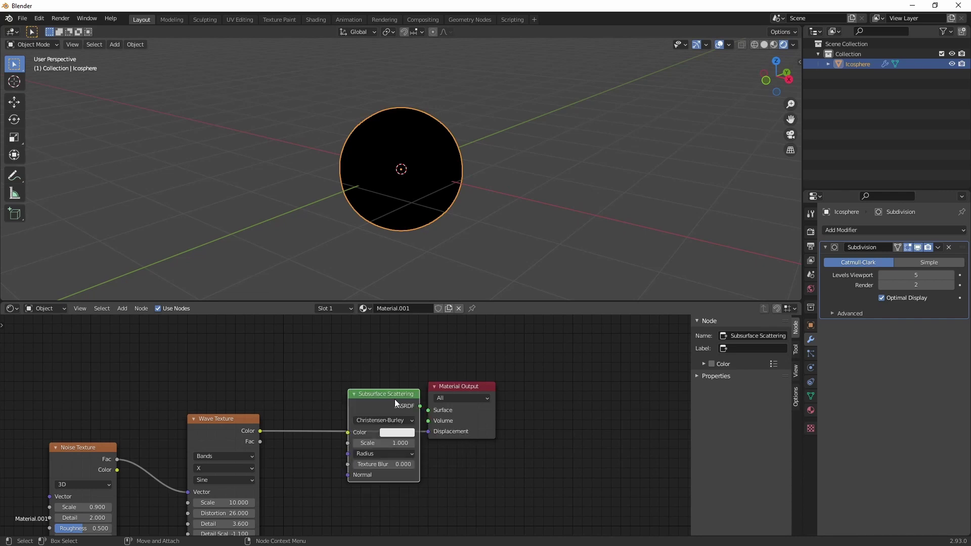
pyautogui.click(330, 338)
pyautogui.moveTo(357, 344); pyautogui.dragTo(438, 397)
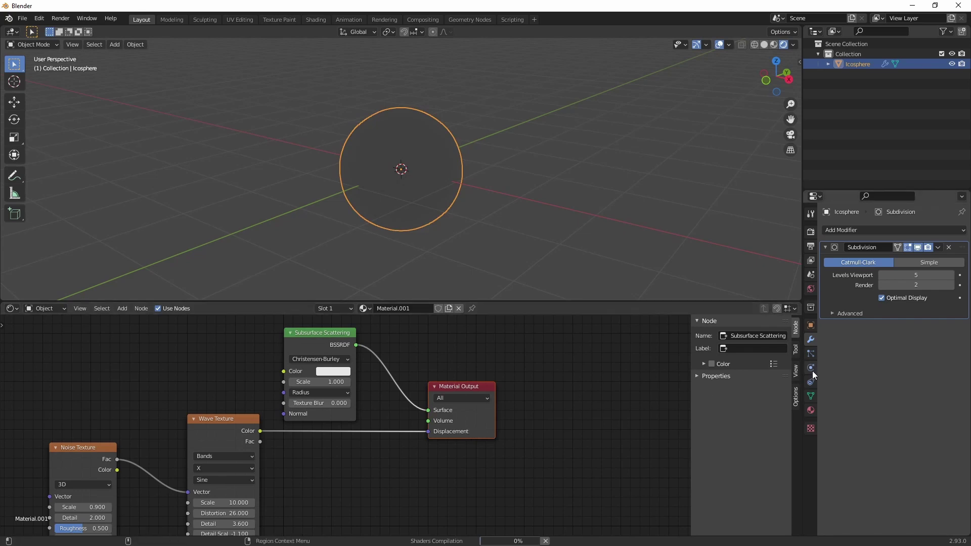
# - Look through the scene, object and material properties for a displacement method setting
pyautogui.click(811, 261)
pyautogui.click(810, 249)
pyautogui.click(811, 274)
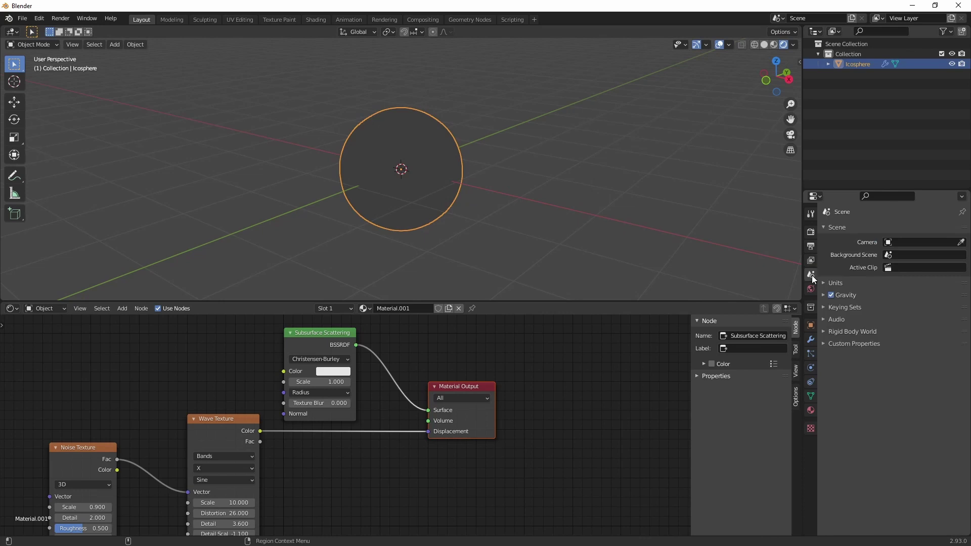
pyautogui.click(811, 325)
pyautogui.click(810, 410)
pyautogui.scroll(-4, 844, 487)
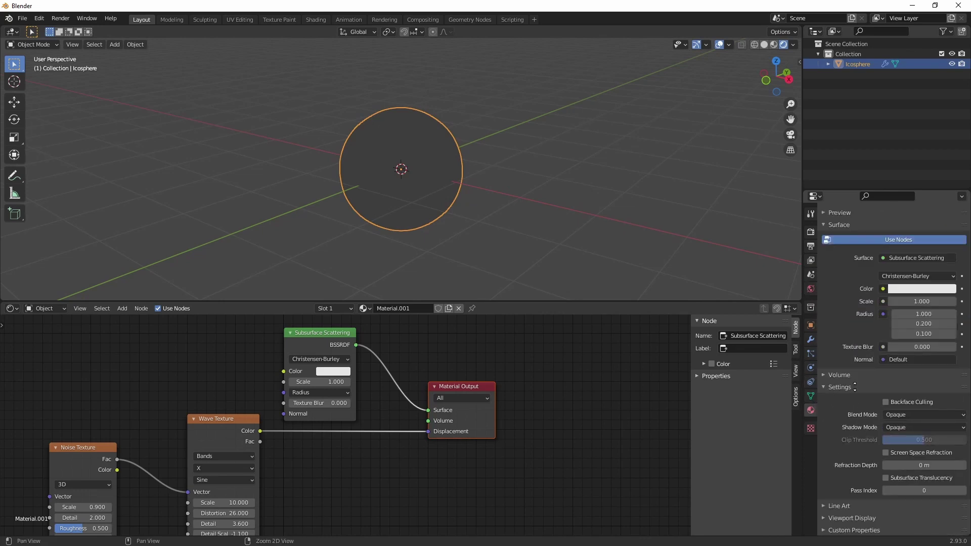
pyautogui.scroll(4, 852, 439)
pyautogui.scroll(-4, 851, 363)
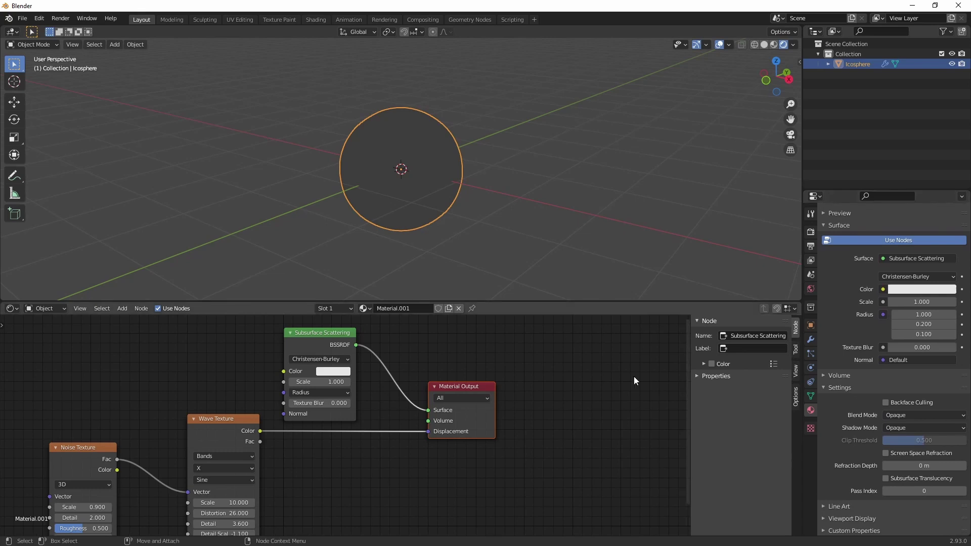
# - Set the render engine to Cycles in the Rendering workspace and return to the Layout workspace
pyautogui.click(385, 19)
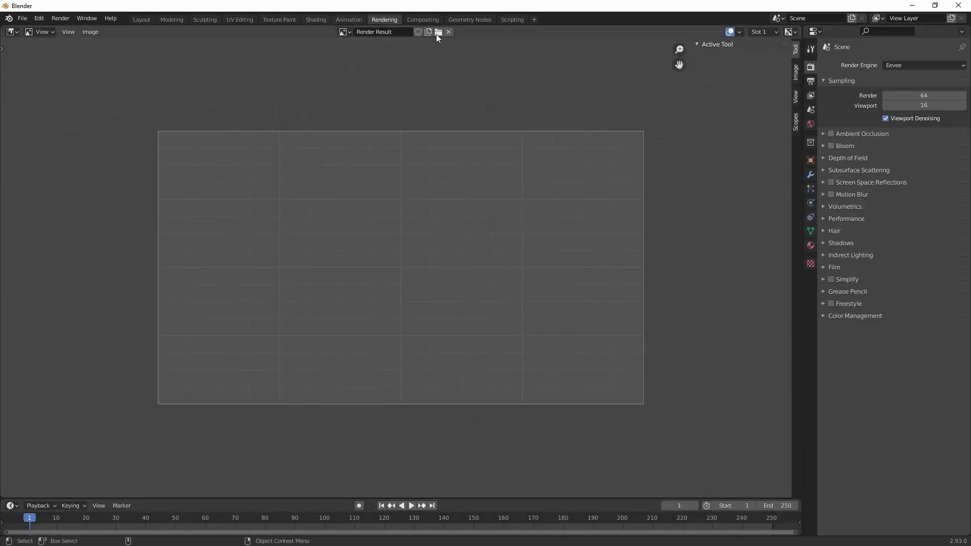
pyautogui.click(920, 65)
pyautogui.click(907, 100)
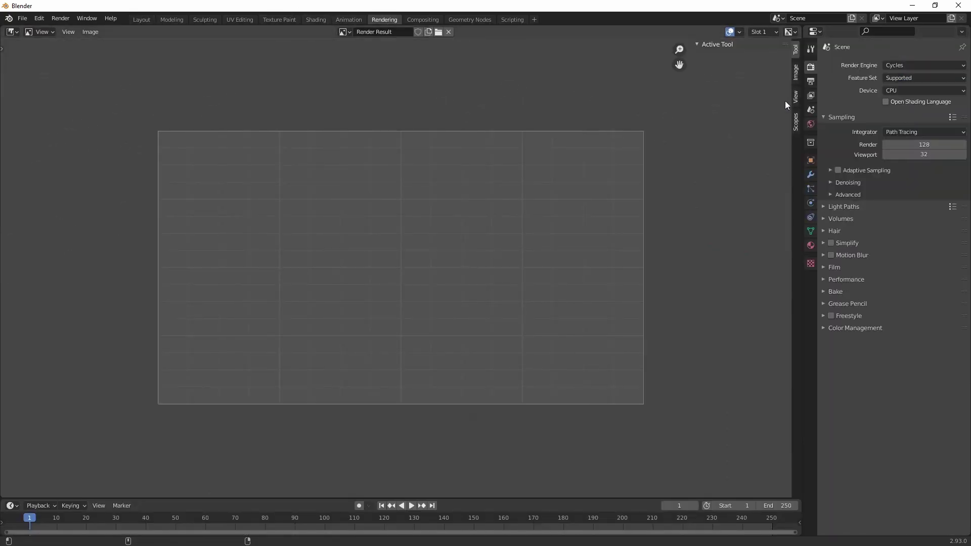
pyautogui.click(142, 20)
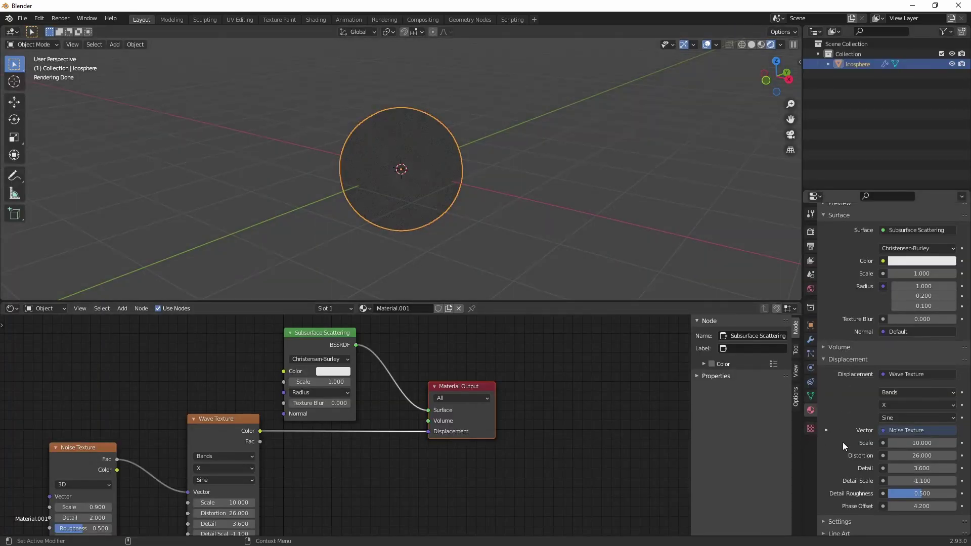
# - Set the material's surface displacement method to Displacement Only
pyautogui.scroll(-5, 849, 519)
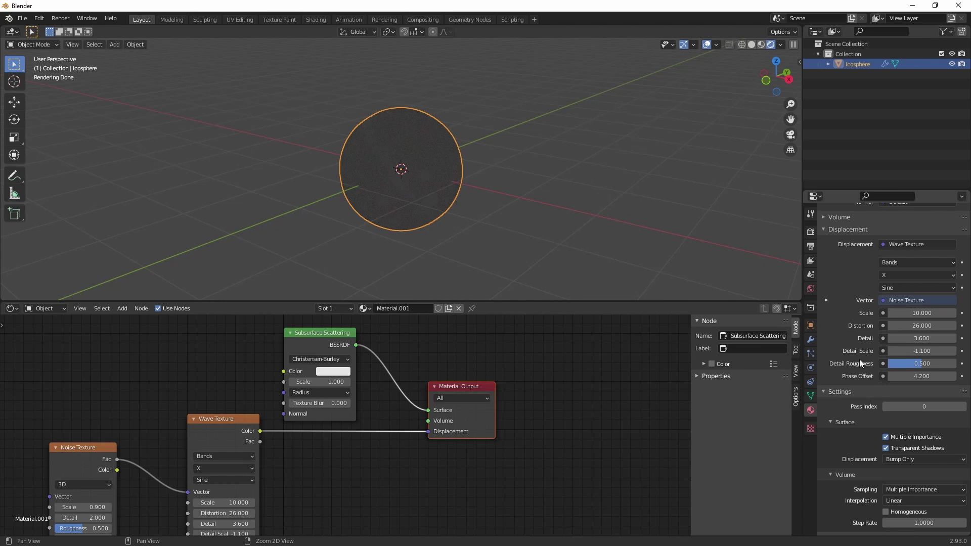
pyautogui.scroll(3, 848, 373)
pyautogui.scroll(-2, 842, 472)
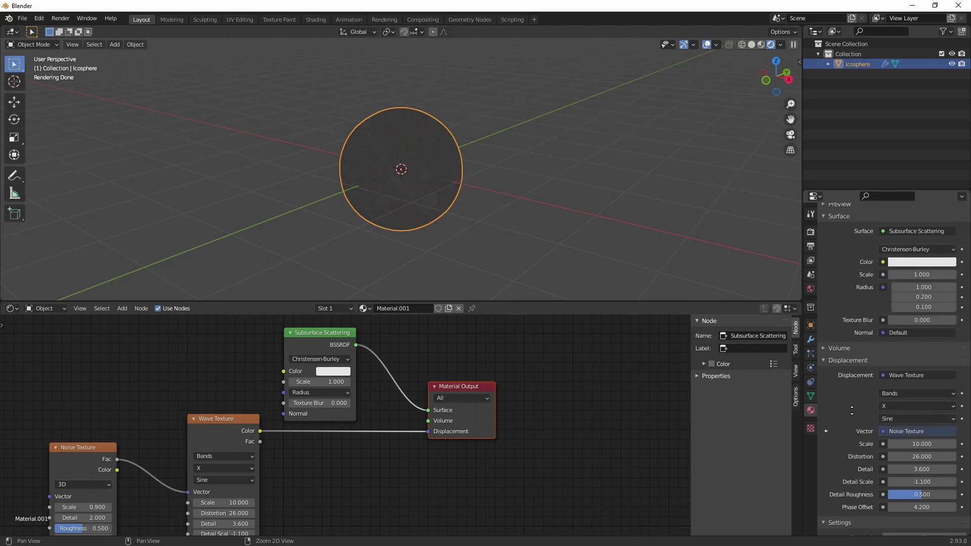
pyautogui.scroll(-2, 842, 471)
pyautogui.scroll(2, 854, 400)
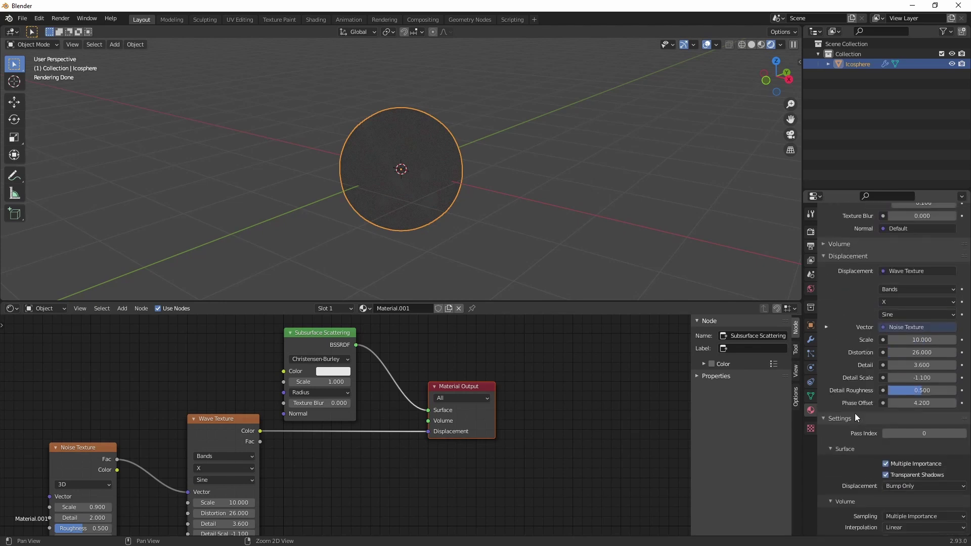
pyautogui.scroll(-2, 870, 425)
pyautogui.click(904, 430)
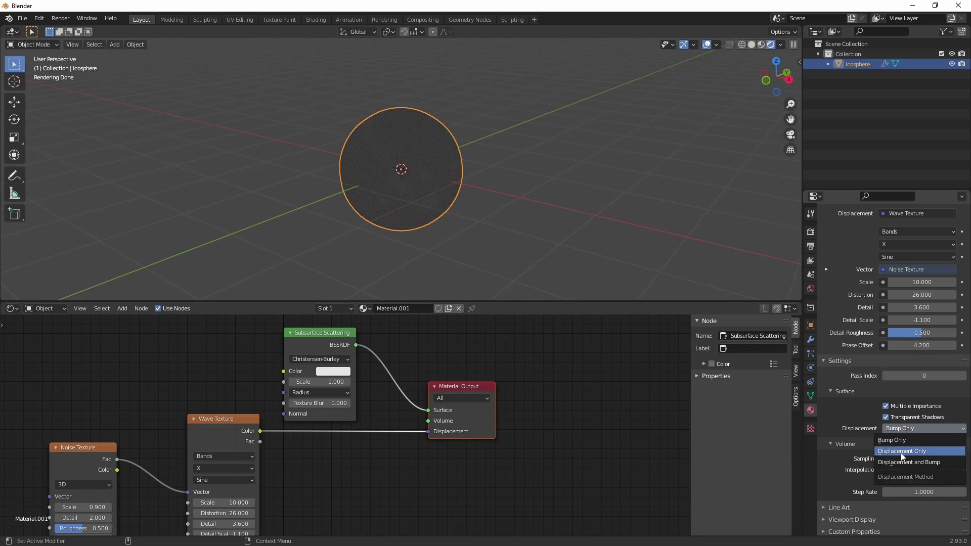
pyautogui.click(901, 452)
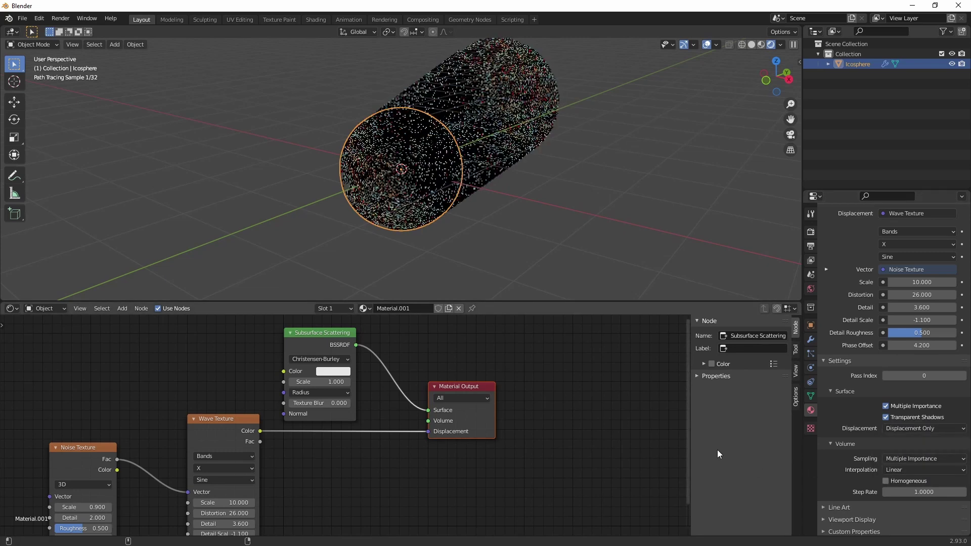
# - Deselect the ico sphere and add a Displacement node to its material
pyautogui.click(531, 193)
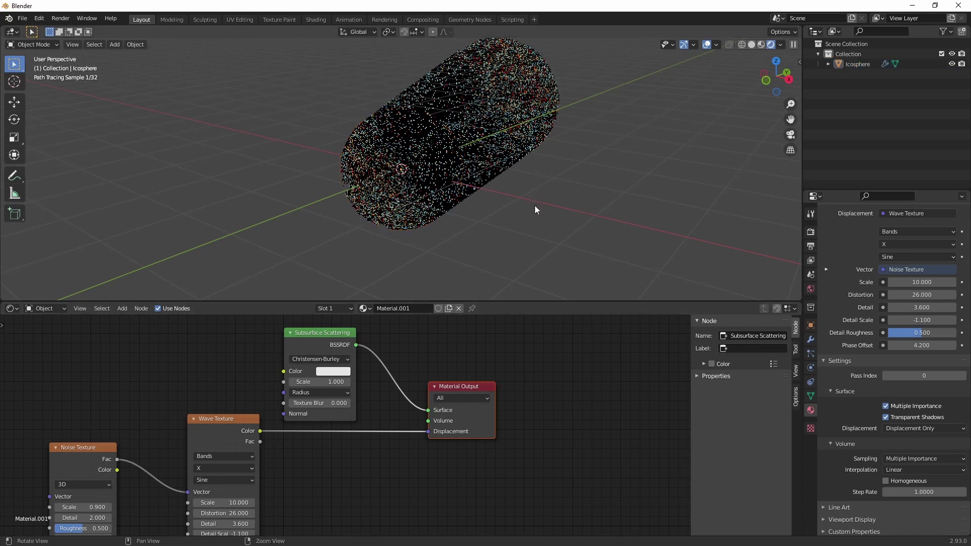
pyautogui.press('KP_6')
pyautogui.press('KP_6')
pyautogui.press('KP_6')
pyautogui.press('KP_6')
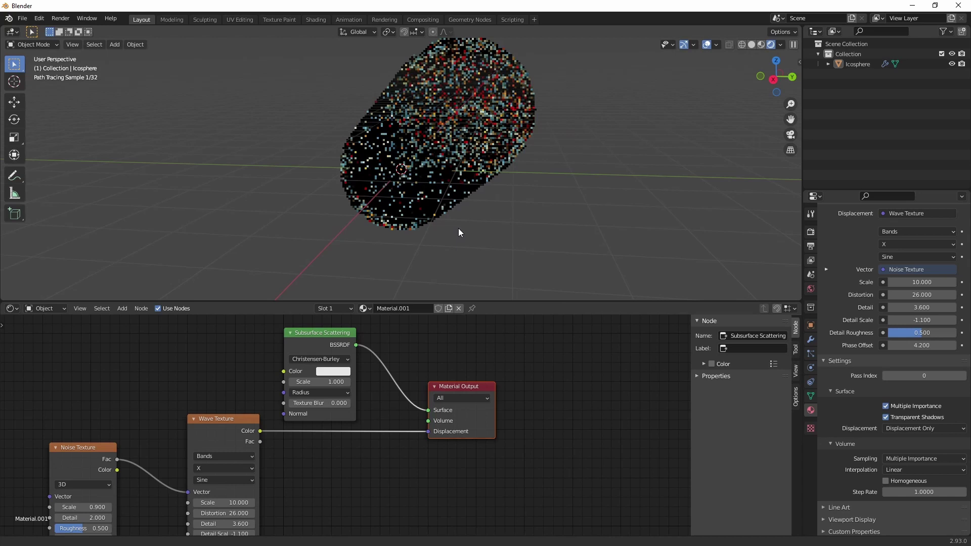
pyautogui.hotkey('shift', 'a')
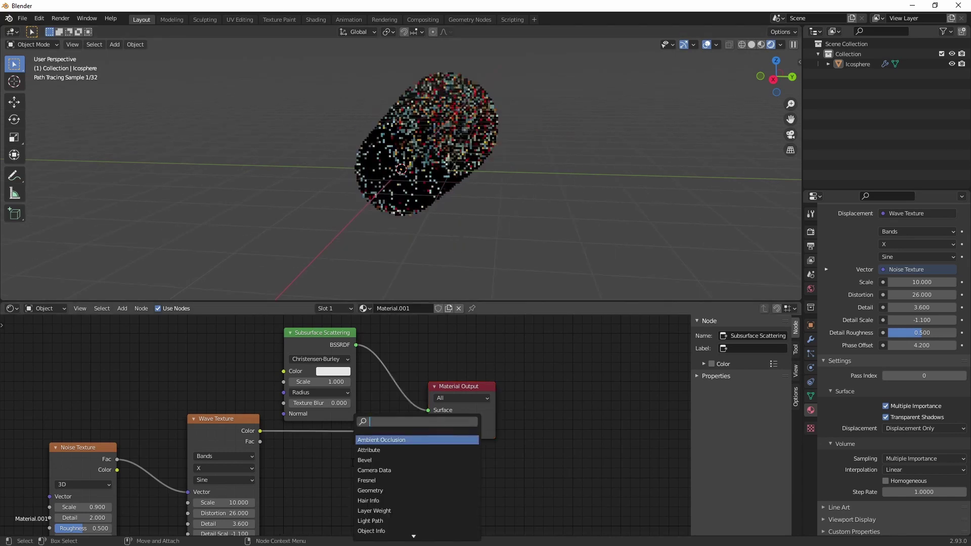
pyautogui.write('displ')
pyautogui.press('Return')
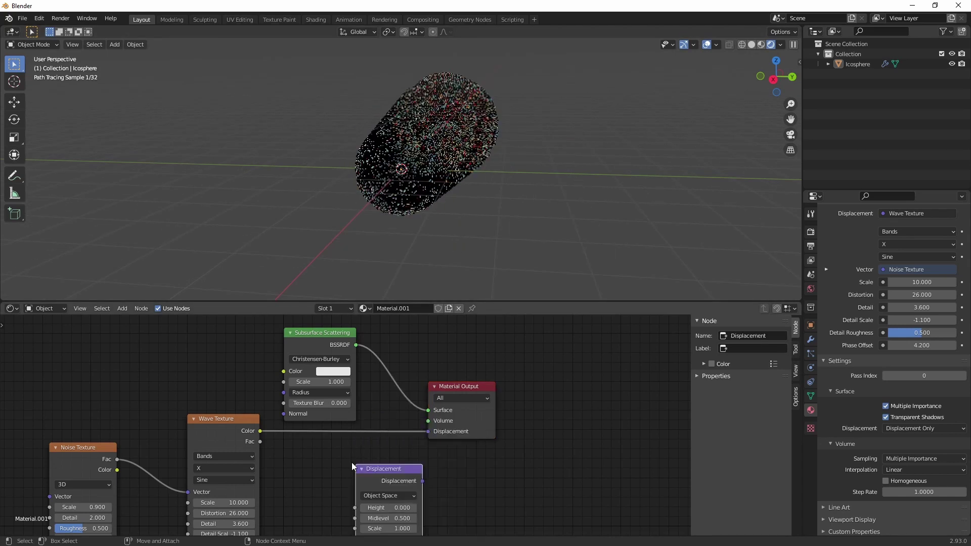
# - Insert the Displacement node between Wave Texture and Material Output, with the wave Color feeding Height and nothing linked to Normal
pyautogui.moveTo(389, 470); pyautogui.dragTo(350, 424)
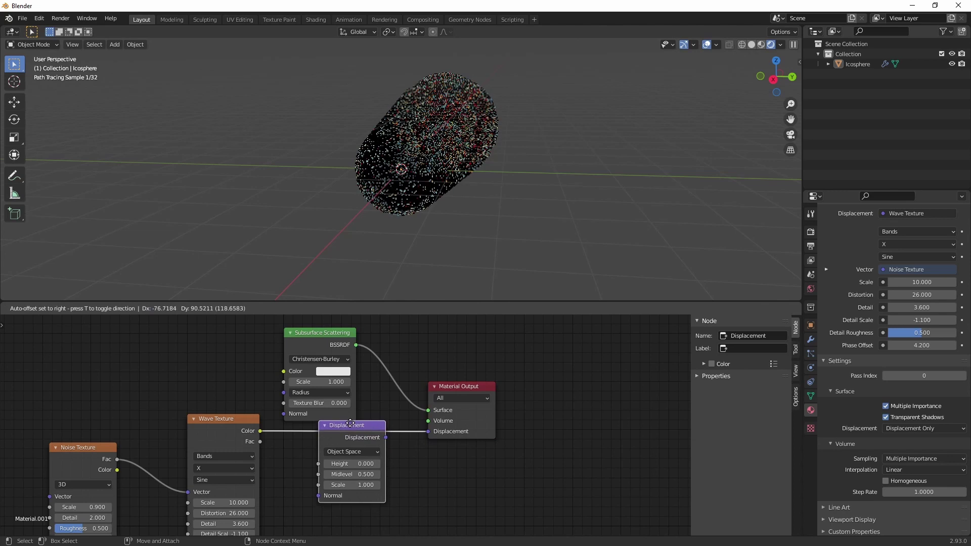
pyautogui.click(404, 498)
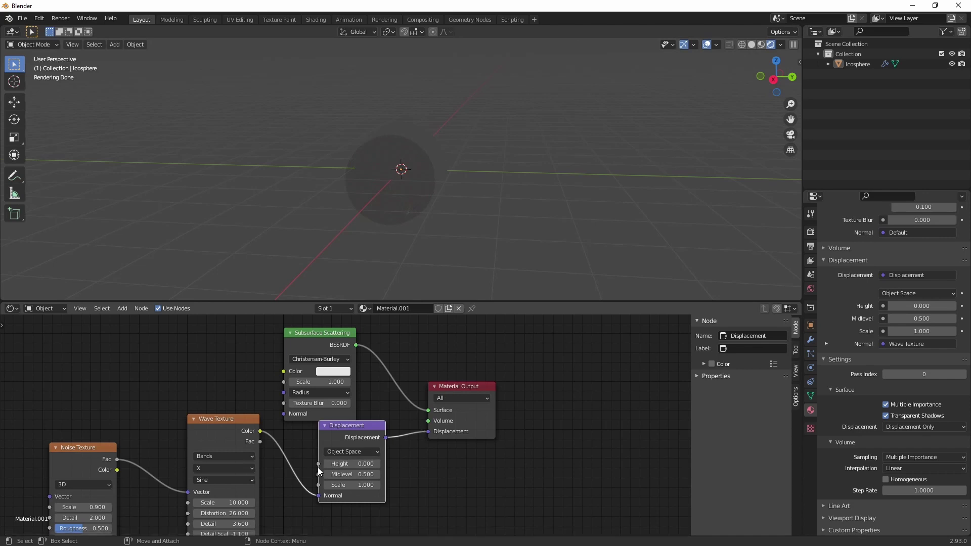
pyautogui.moveTo(318, 464); pyautogui.dragTo(259, 431)
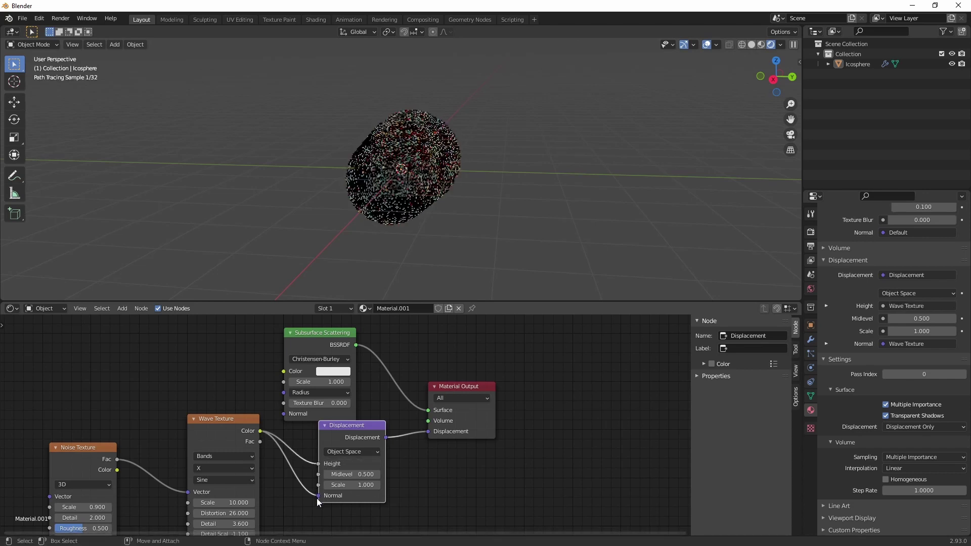
pyautogui.moveTo(318, 496); pyautogui.dragTo(320, 516)
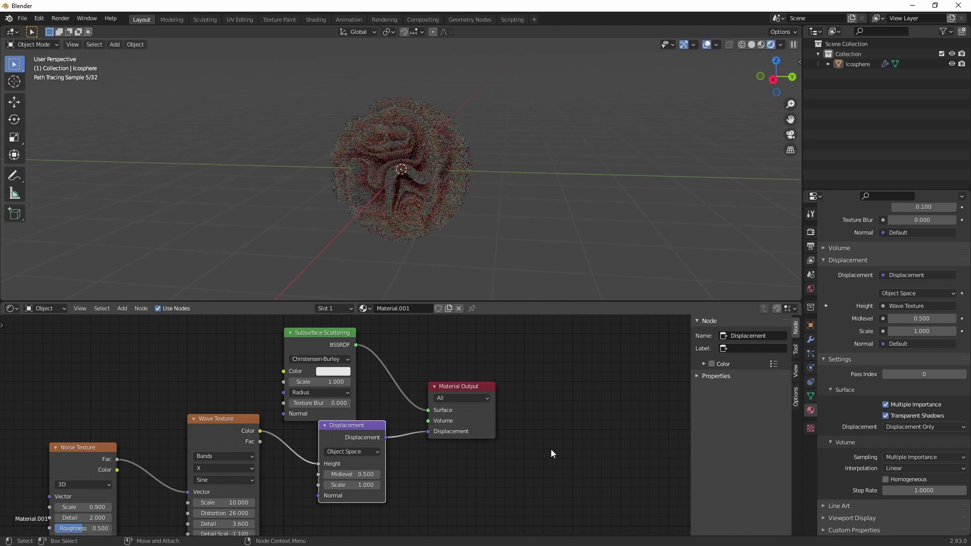
# - Add an area light and scale it up to extend well beyond the ico sphere
pyautogui.click(114, 46)
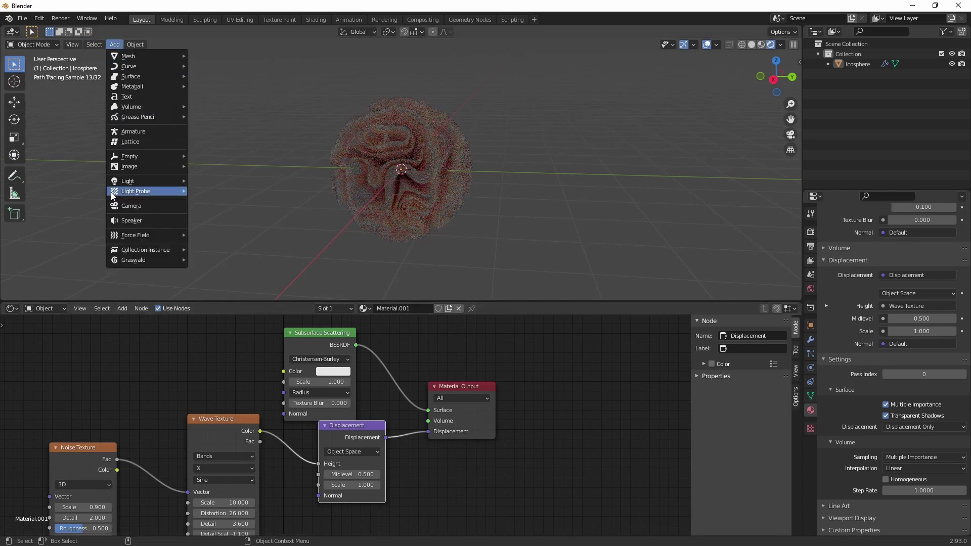
pyautogui.moveTo(156, 182)
pyautogui.click(220, 214)
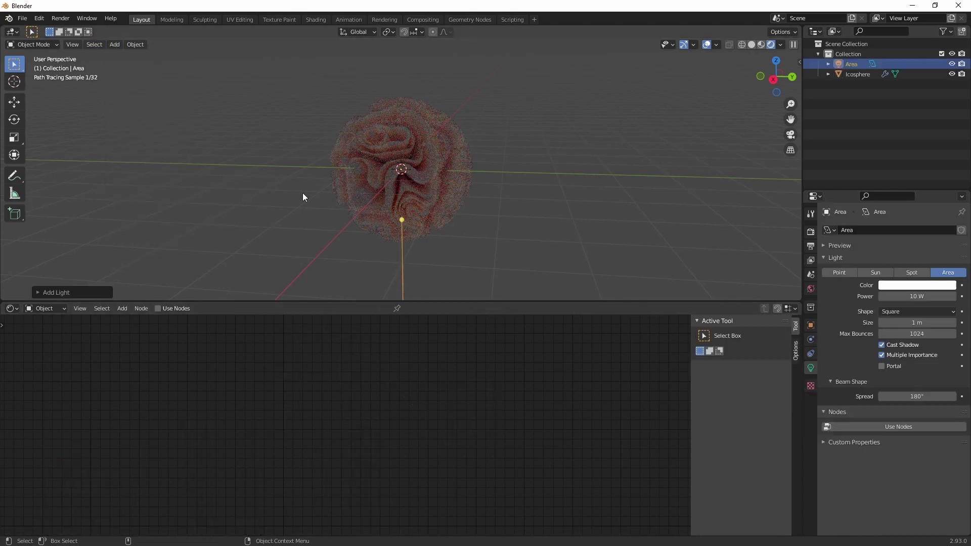
pyautogui.hotkey('shift', 'space')
pyautogui.press('s')
pyautogui.moveTo(431, 158); pyautogui.dragTo(559, 144)
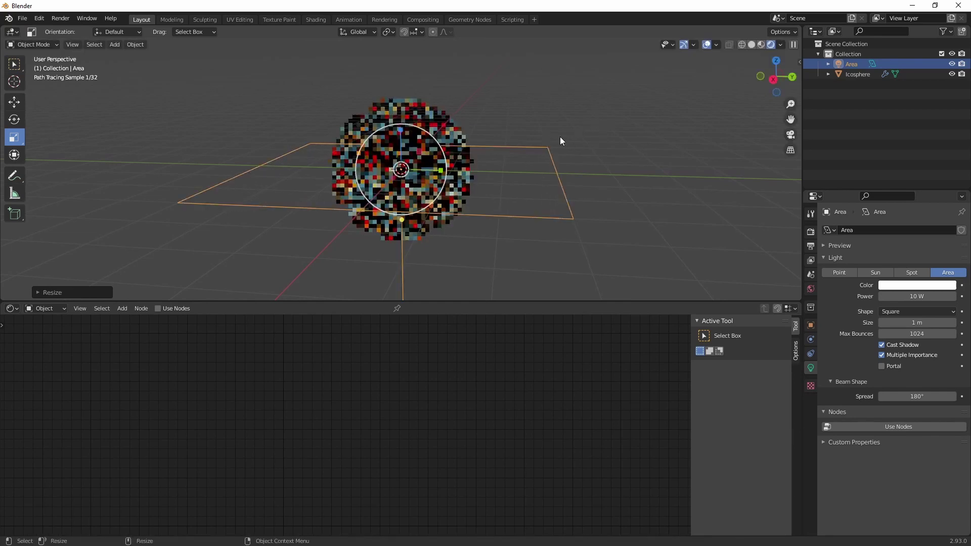
# - Move the area light straight up so it sits above the ico sphere
pyautogui.hotkey('shift', 'space')
pyautogui.press('g')
pyautogui.moveTo(401, 130); pyautogui.dragTo(384, 55)
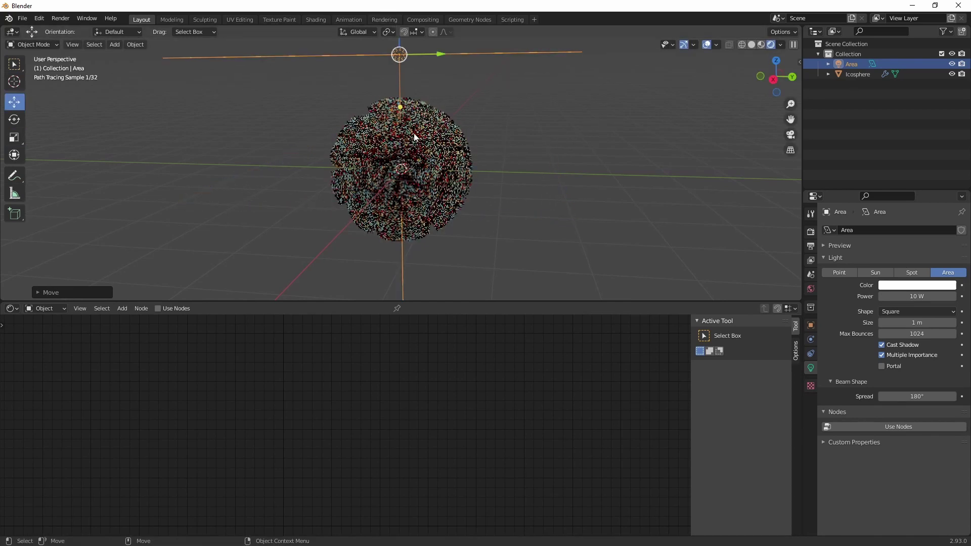
# - Set the area light's power to 5000 W
pyautogui.click(929, 296)
pyautogui.write('500')
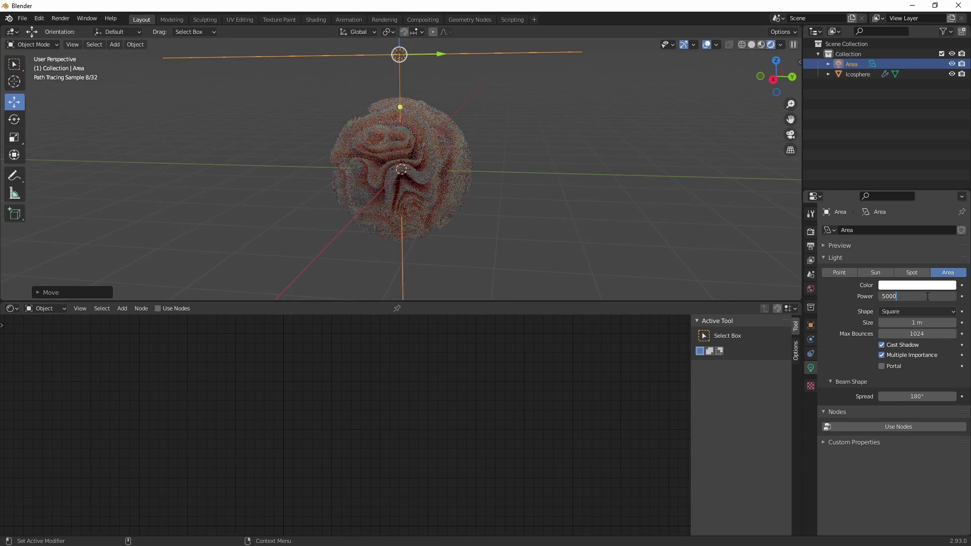
pyautogui.write('0')
pyautogui.press('Return')
# - Raise the area light farther above the ico sphere and inspect the lit surface up close
pyautogui.scroll(-3, 442, 184)
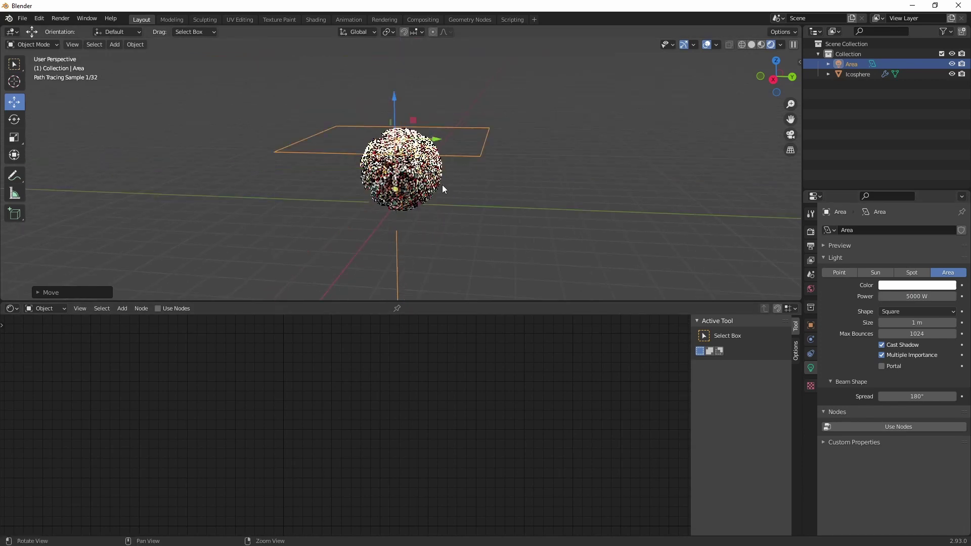
pyautogui.moveTo(398, 108); pyautogui.dragTo(397, 29)
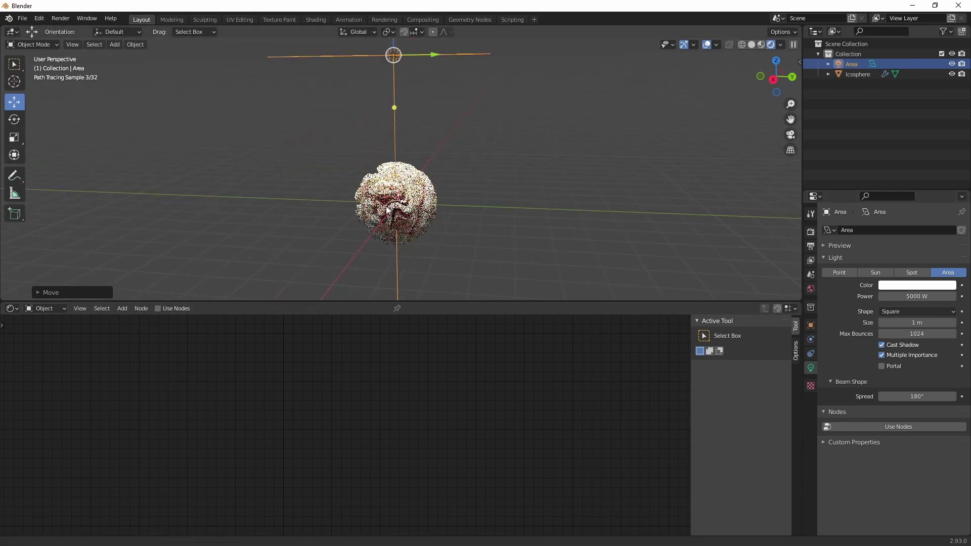
pyautogui.scroll(-2, 391, 209)
pyautogui.scroll(-3, 403, 212)
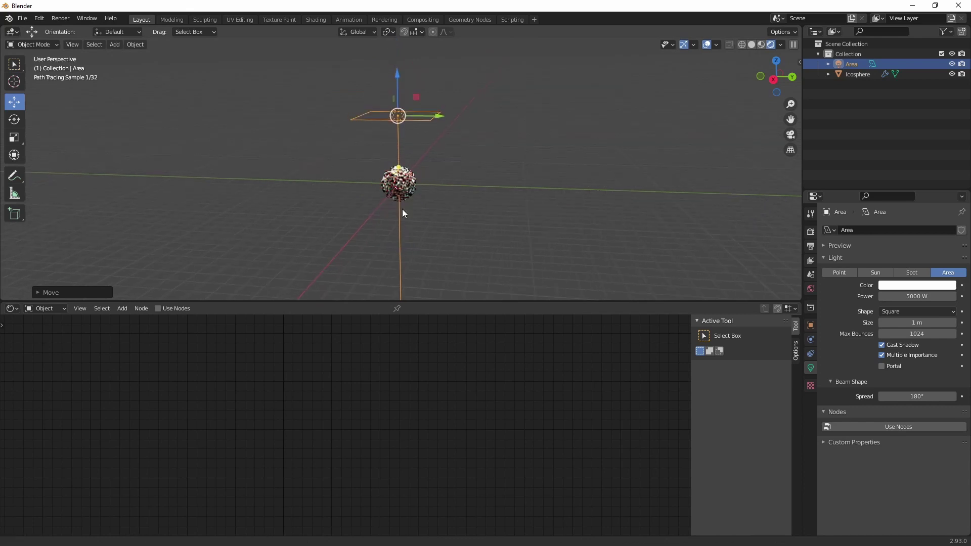
pyautogui.scroll(2, 506, 183)
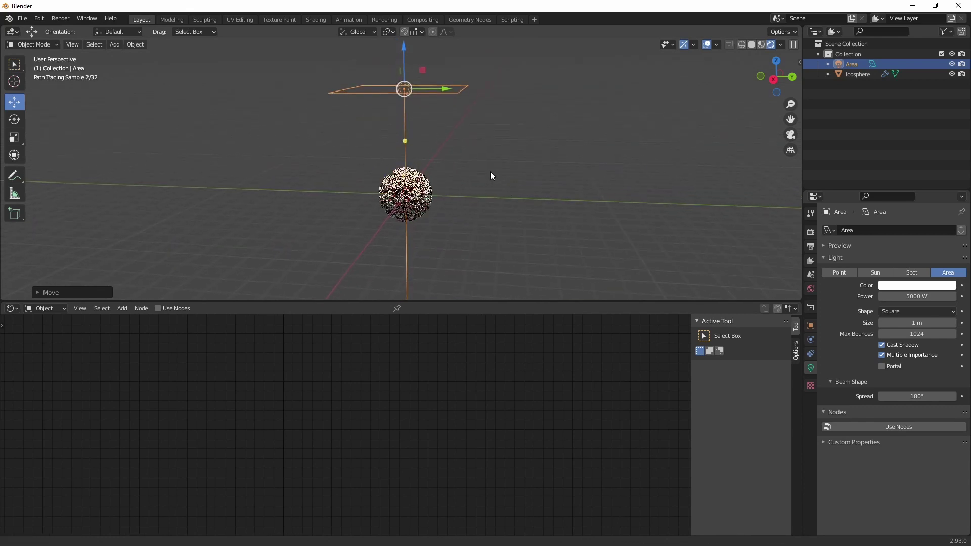
pyautogui.scroll(8, 451, 200)
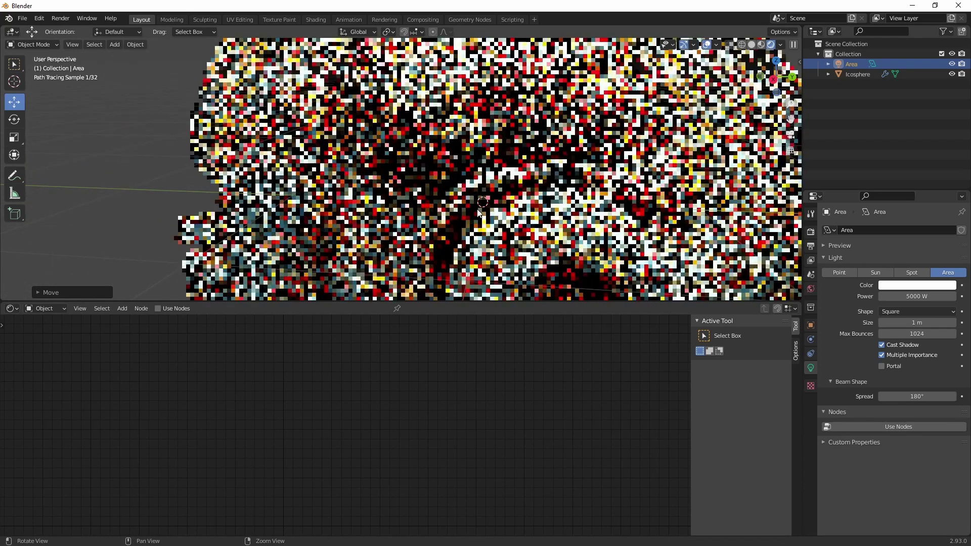
pyautogui.scroll(-3, 400, 216)
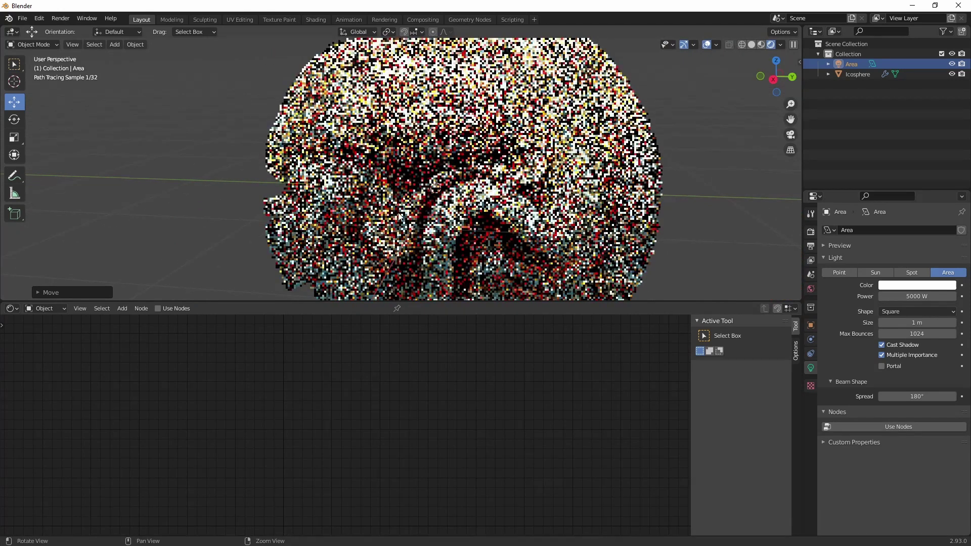
# - Set the area light's power to 1000 W
pyautogui.moveTo(399, 216); pyautogui.dragTo(572, 166, button='middle')
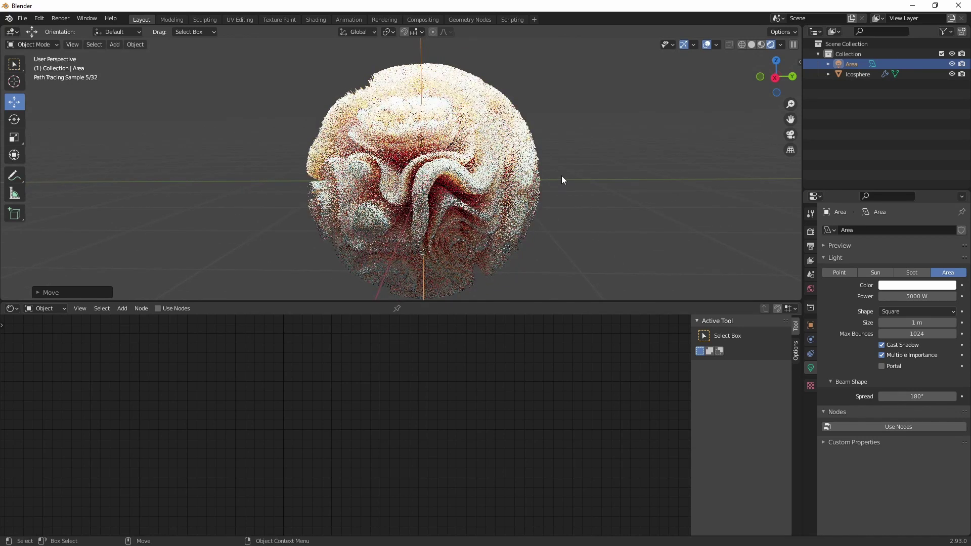
pyautogui.click(928, 297)
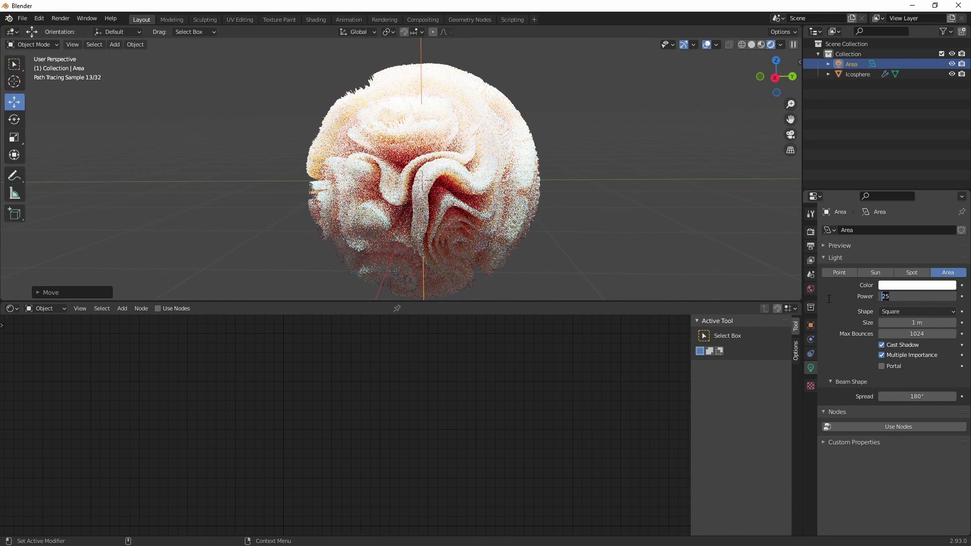
pyautogui.press('Return')
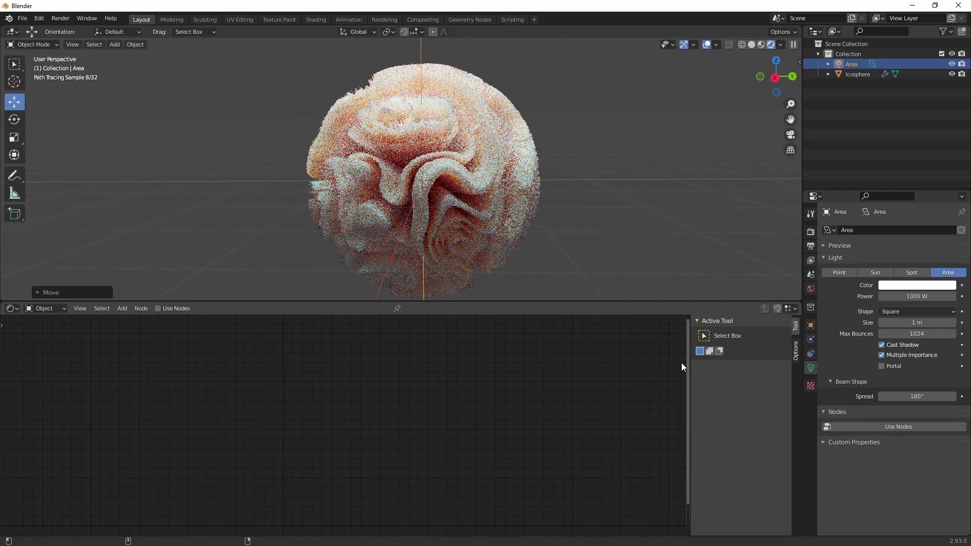
# - Select the ico sphere and move its Material Output and Subsurface Scattering nodes farther from the displacement nodes
pyautogui.click(473, 220)
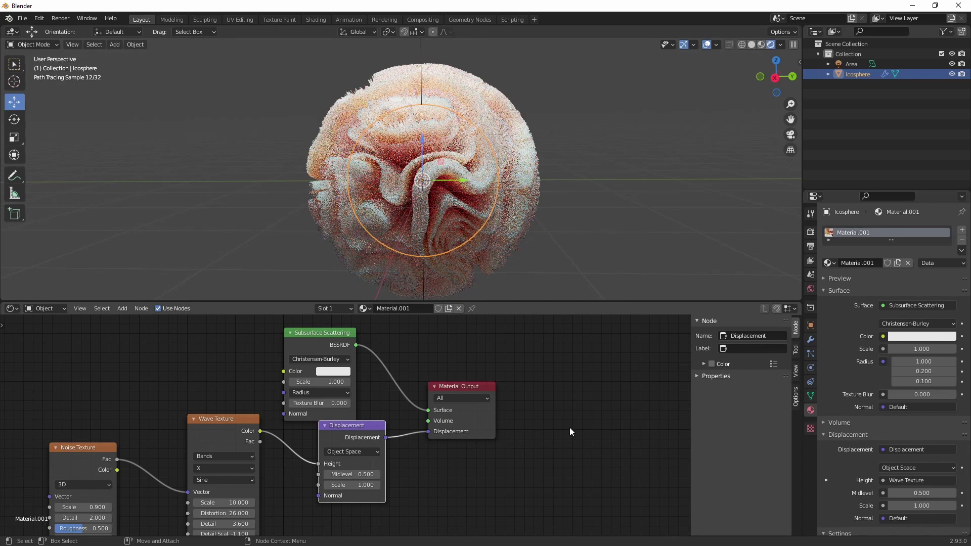
pyautogui.moveTo(475, 387); pyautogui.dragTo(594, 389)
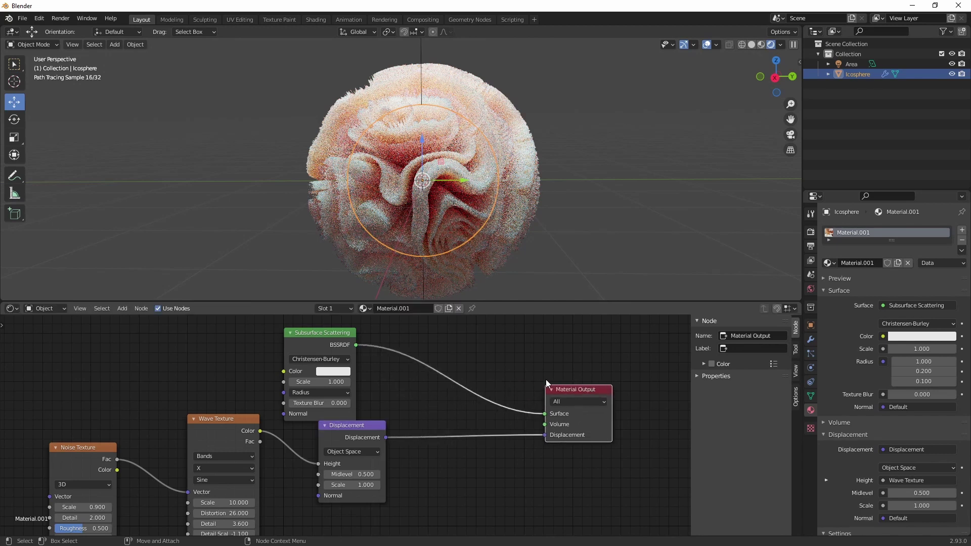
pyautogui.moveTo(327, 334); pyautogui.dragTo(444, 363, button='middle')
pyautogui.moveTo(445, 363); pyautogui.dragTo(507, 339)
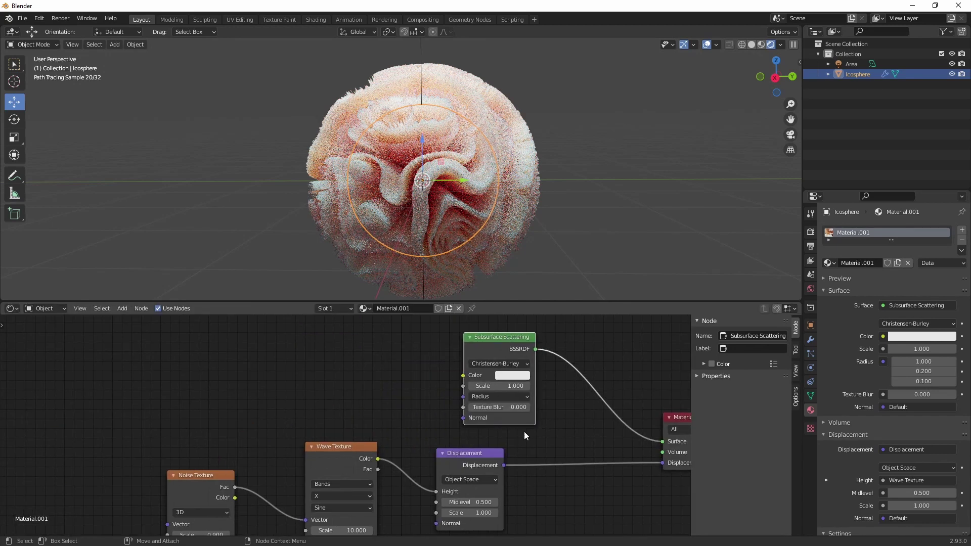
pyautogui.scroll(-4, 407, 397)
pyautogui.moveTo(217, 473); pyautogui.dragTo(333, 455)
pyautogui.moveTo(358, 398); pyautogui.dragTo(418, 435, button='middle')
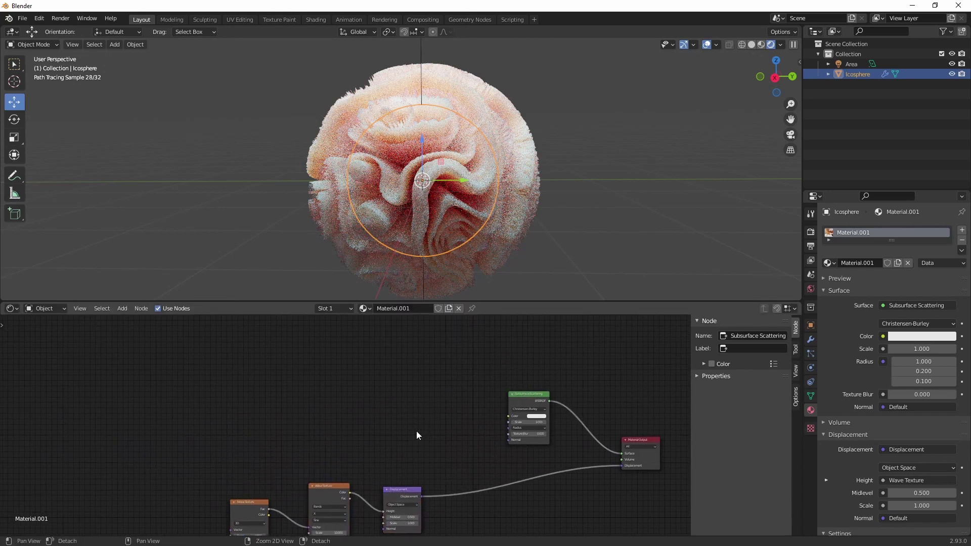
# - Add a second Noise Texture node in the empty area above the Wave Texture chain
pyautogui.hotkey('shift', 'a')
pyautogui.click(258, 364)
pyautogui.write('noise')
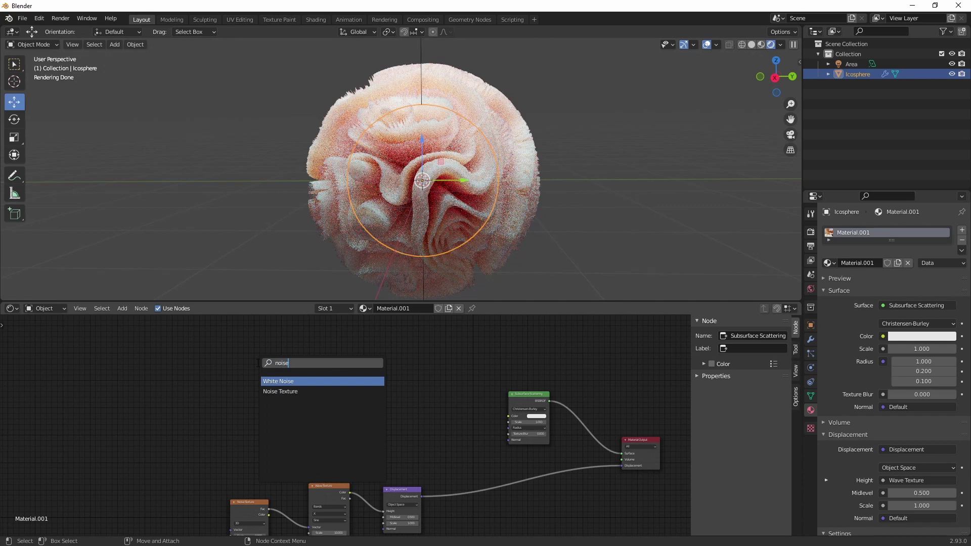
pyautogui.press('Down')
pyautogui.press('Return')
pyautogui.click(258, 363)
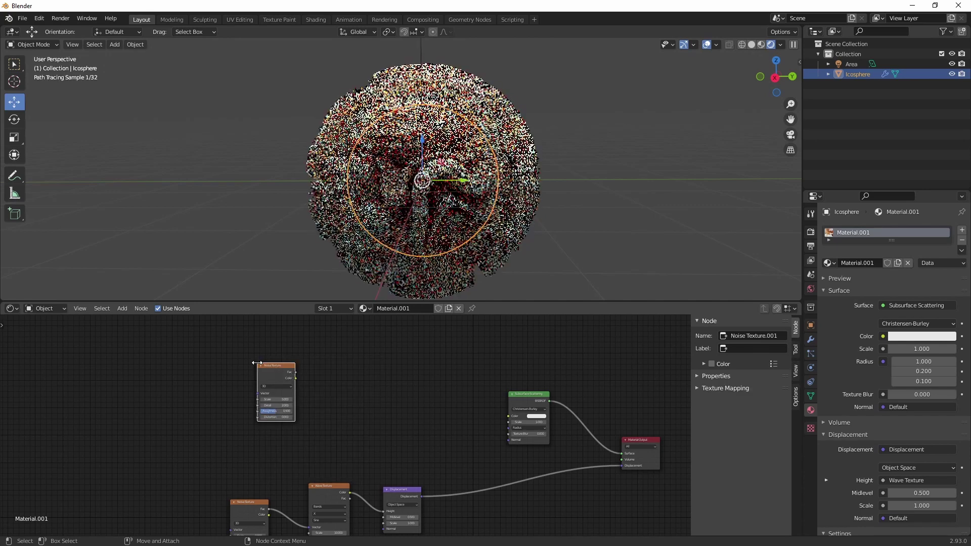
pyautogui.hotkey('shift', 'a')
pyautogui.write('add')
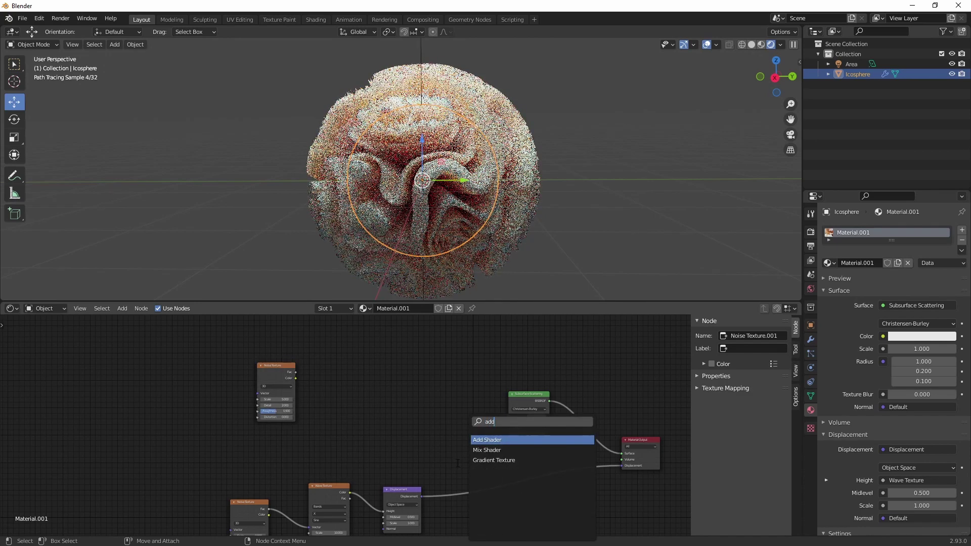
pyautogui.press('Return')
pyautogui.hotkey('shift', 'a')
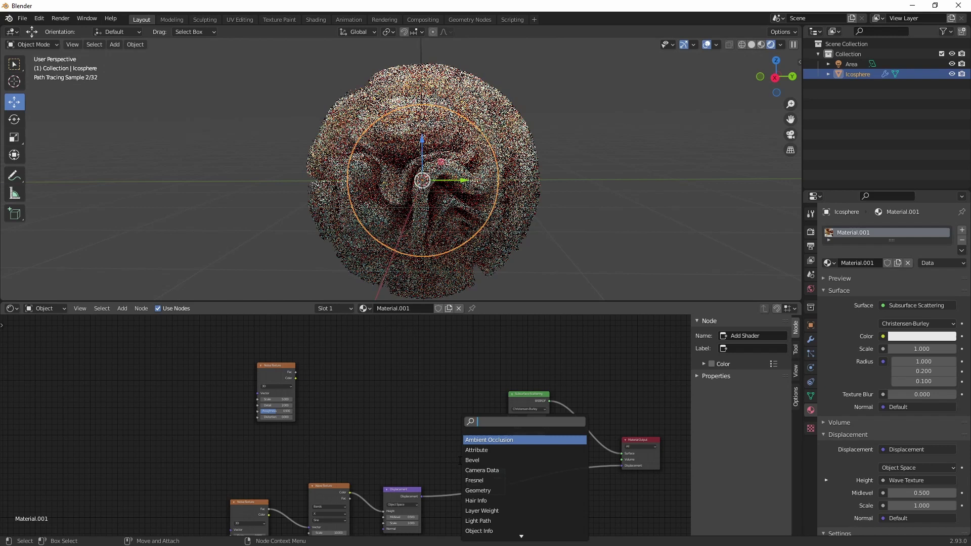
pyautogui.write('add')
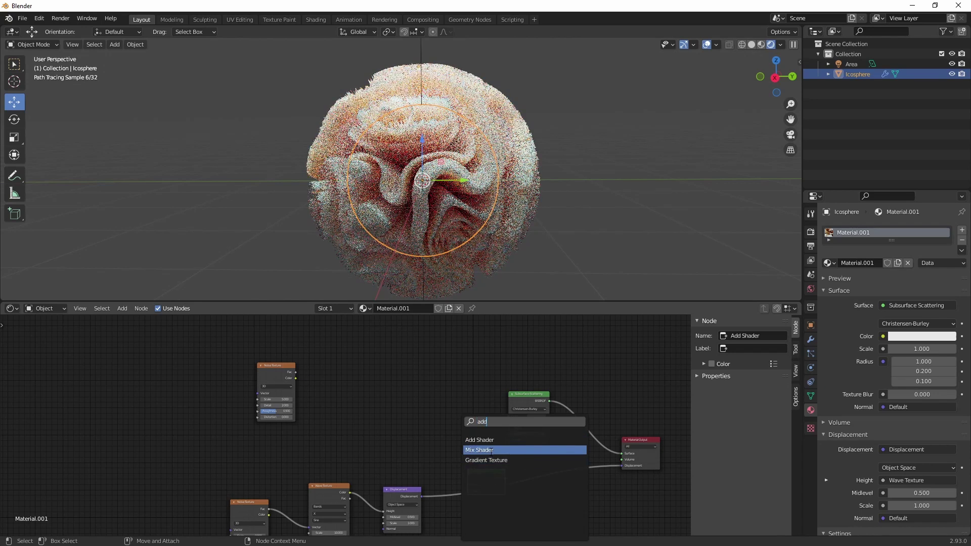
pyautogui.press('Escape')
# - Insert a Math Add node between Displacement and Material Output in place of the Add Shader, and connect the new Noise Texture's Color to its second value
pyautogui.hotkey('shift', 'a')
pyautogui.write('math')
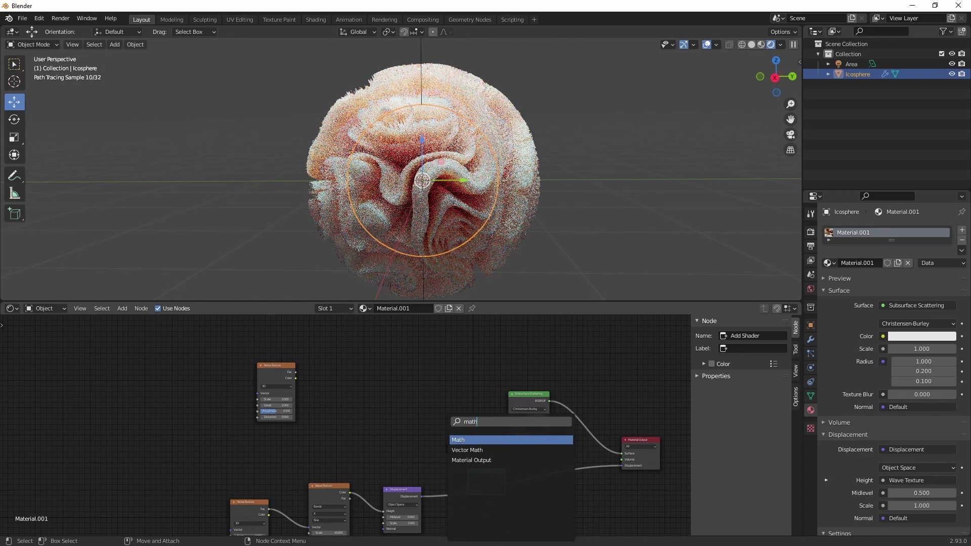
pyautogui.press('Return')
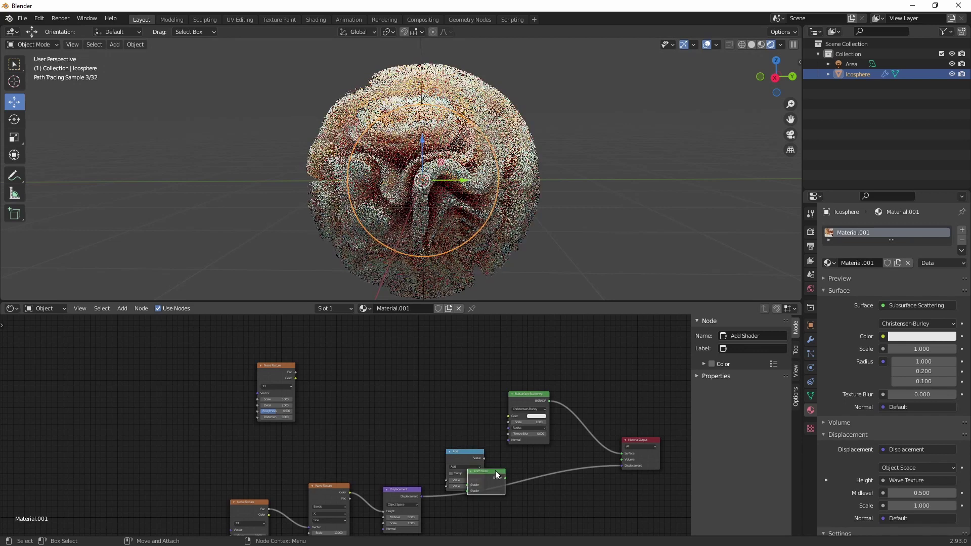
pyautogui.click(508, 469)
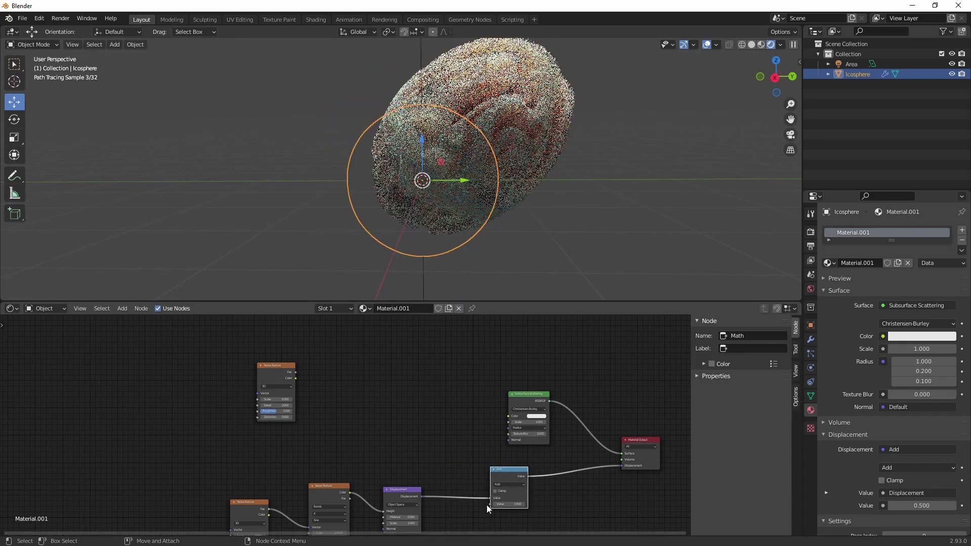
pyautogui.moveTo(489, 504); pyautogui.dragTo(295, 378)
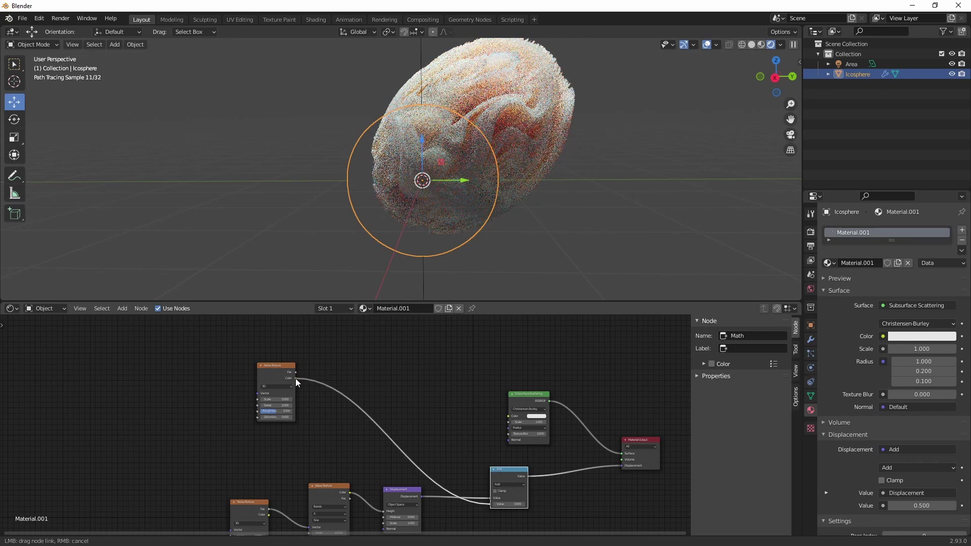
pyautogui.moveTo(296, 378); pyautogui.dragTo(295, 378)
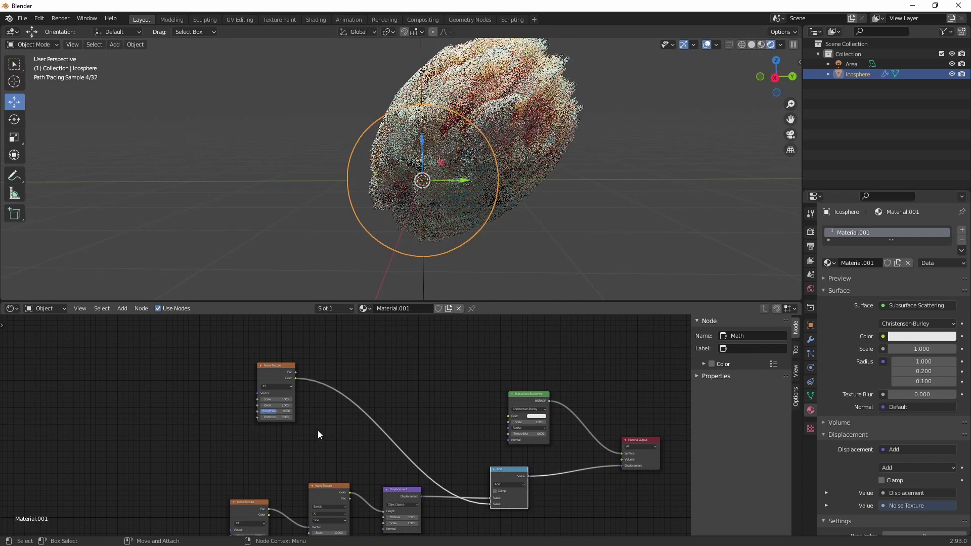
# - Place the Displacement node after the Add node and link it directly to the Material Output's Displacement input
pyautogui.moveTo(399, 490); pyautogui.dragTo(430, 503)
pyautogui.moveTo(400, 495); pyautogui.dragTo(336, 439, button='middle')
pyautogui.moveTo(442, 414); pyautogui.dragTo(353, 398)
pyautogui.moveTo(382, 449); pyautogui.dragTo(557, 409)
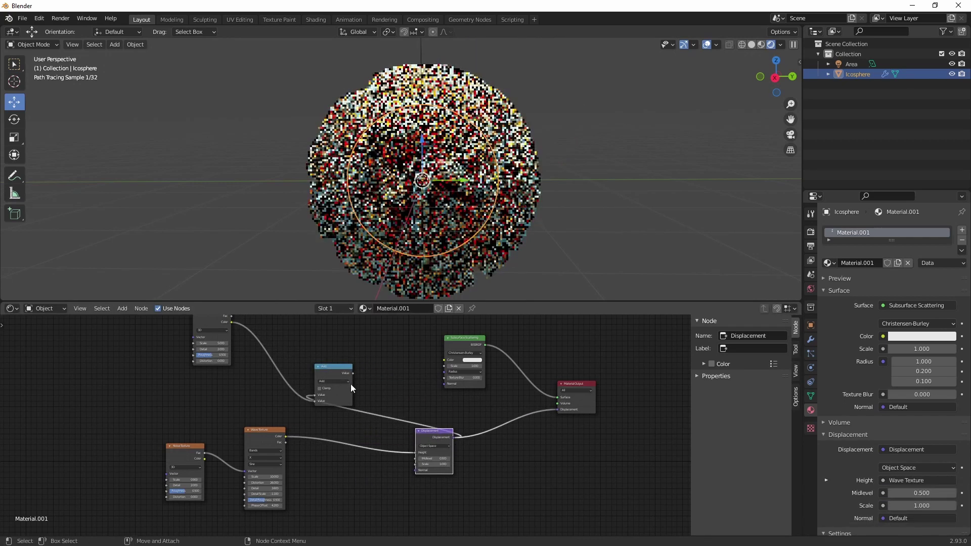
# - Connect the Add node's value to the Displacement height and the Wave Texture's Color to the Add node's first value
pyautogui.moveTo(353, 372)
pyautogui.mouseDown()
pyautogui.moveTo(402, 421)
pyautogui.moveTo(426, 460)
pyautogui.moveTo(420, 469)
pyautogui.moveTo(356, 356)
pyautogui.mouseUp()
pyautogui.scroll(2, 345, 423)
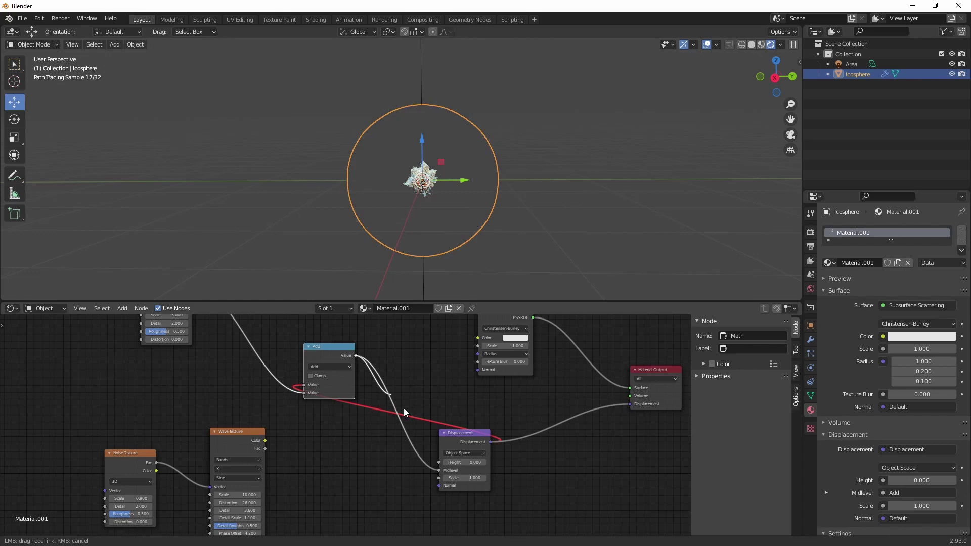
pyautogui.moveTo(439, 470); pyautogui.dragTo(409, 473)
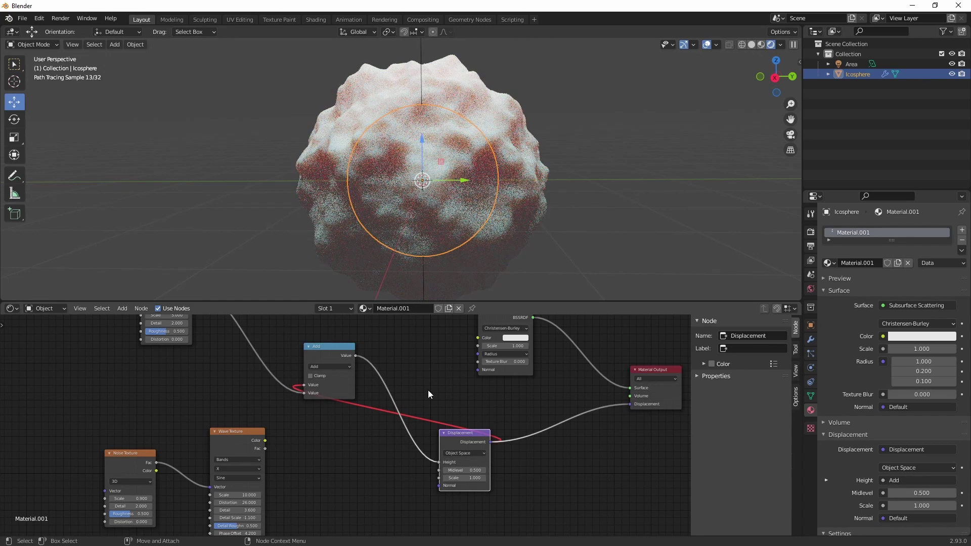
pyautogui.moveTo(333, 414); pyautogui.dragTo(353, 406, button='middle')
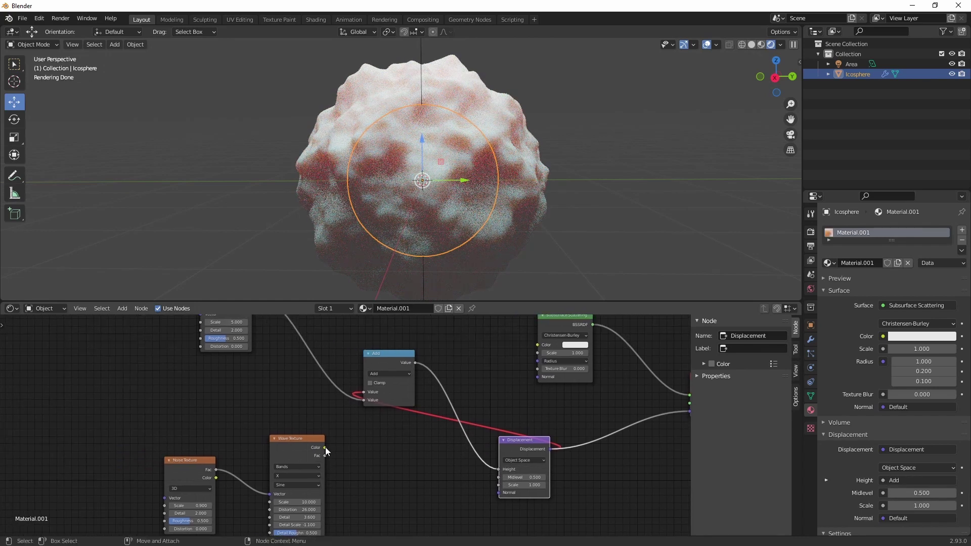
pyautogui.moveTo(325, 448); pyautogui.dragTo(363, 394)
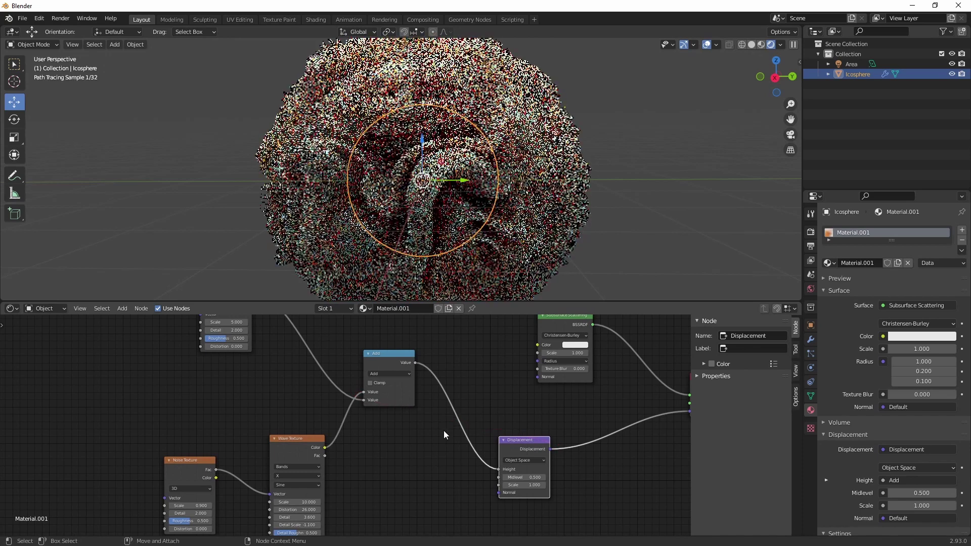
# - Set the upper Noise Texture's roughness to 0 and its scale to 3.3
pyautogui.moveTo(468, 360); pyautogui.dragTo(480, 406, button='middle')
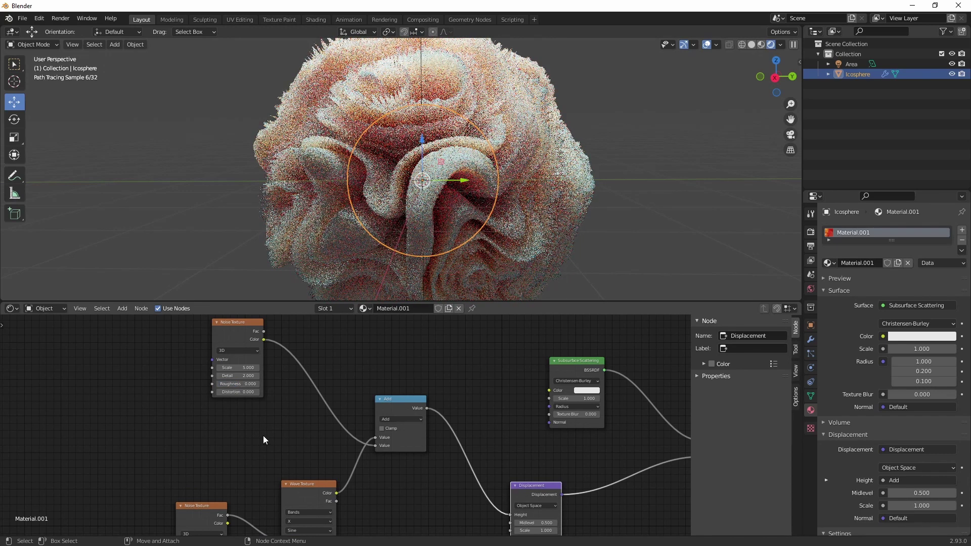
pyautogui.moveTo(259, 423); pyautogui.dragTo(330, 459, button='middle')
pyautogui.moveTo(306, 369); pyautogui.dragTo(271, 367)
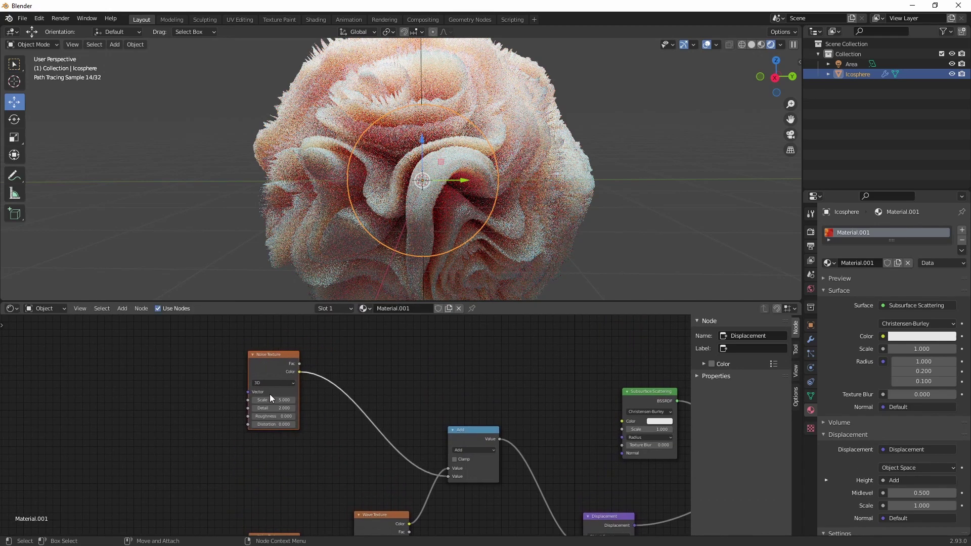
pyautogui.scroll(2, 321, 444)
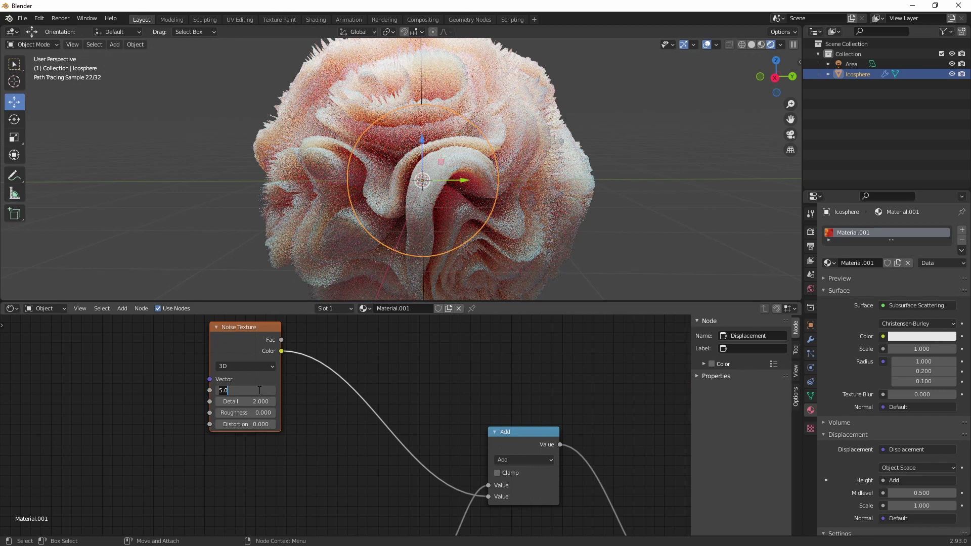
pyautogui.press('Return')
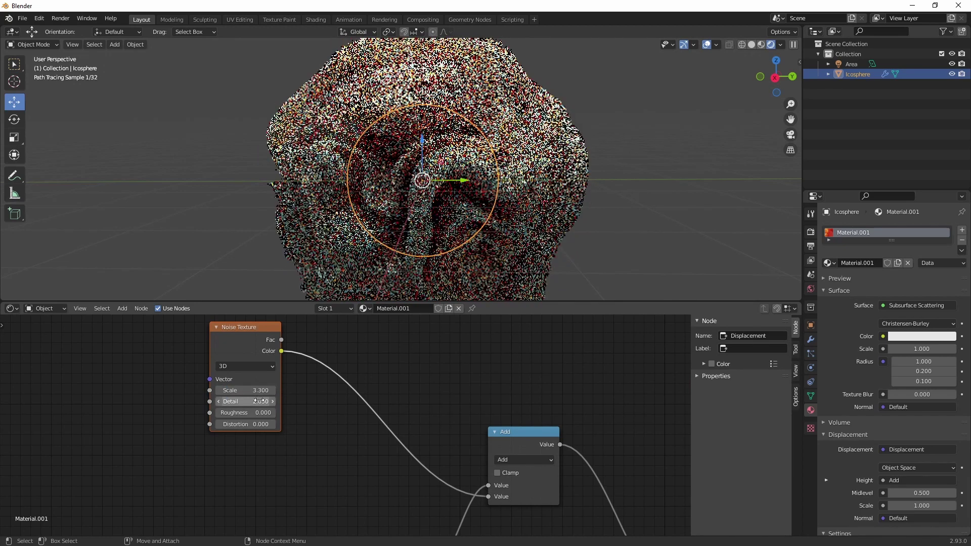
# - Set the upper Noise Texture's detail to 15.8 and its distortion to -0.1
pyautogui.doubleClick(261, 401)
pyautogui.write('15.8')
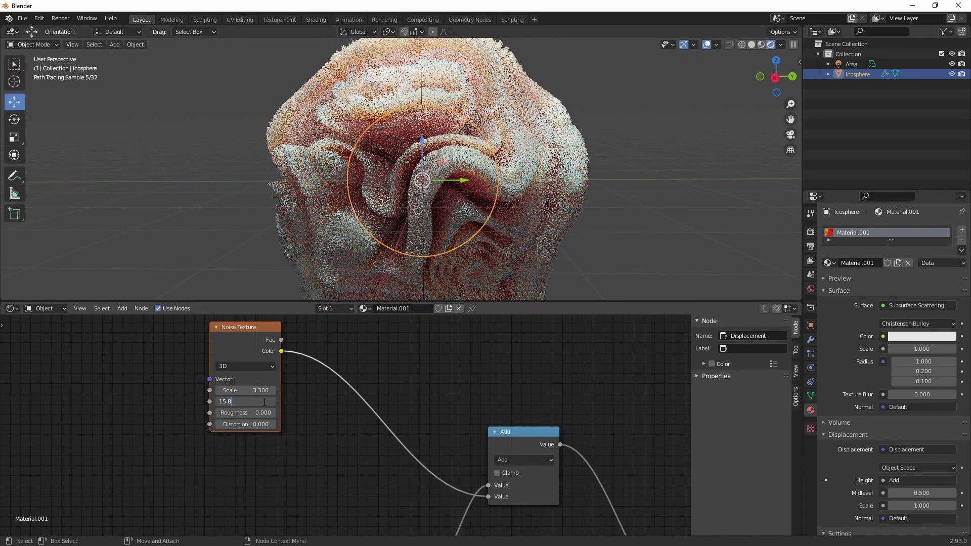
pyautogui.press('Return')
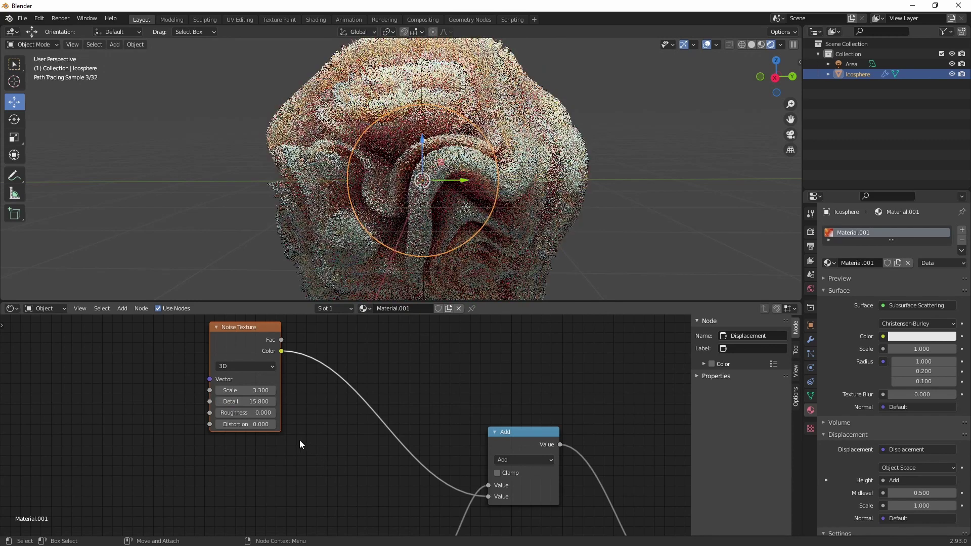
pyautogui.doubleClick(261, 424)
pyautogui.write('0.0')
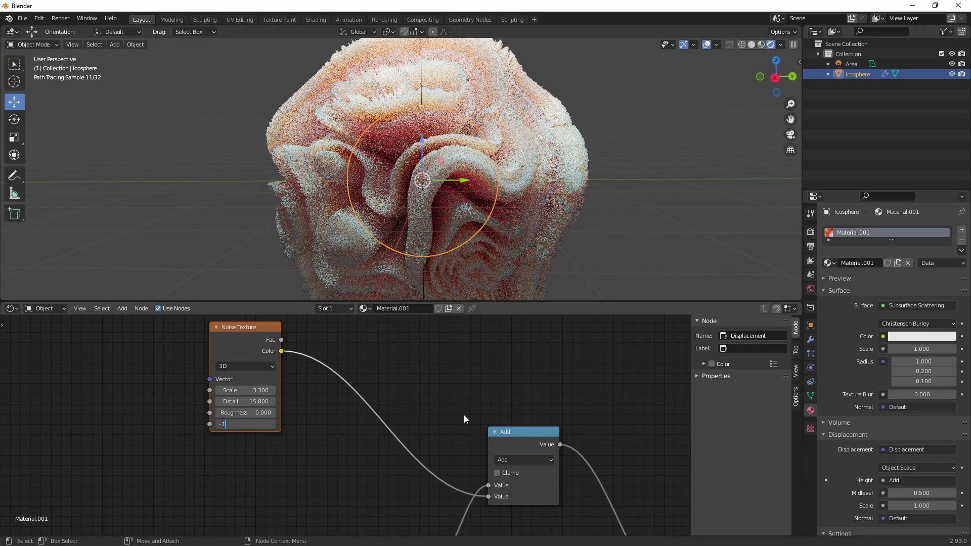
pyautogui.press('Return')
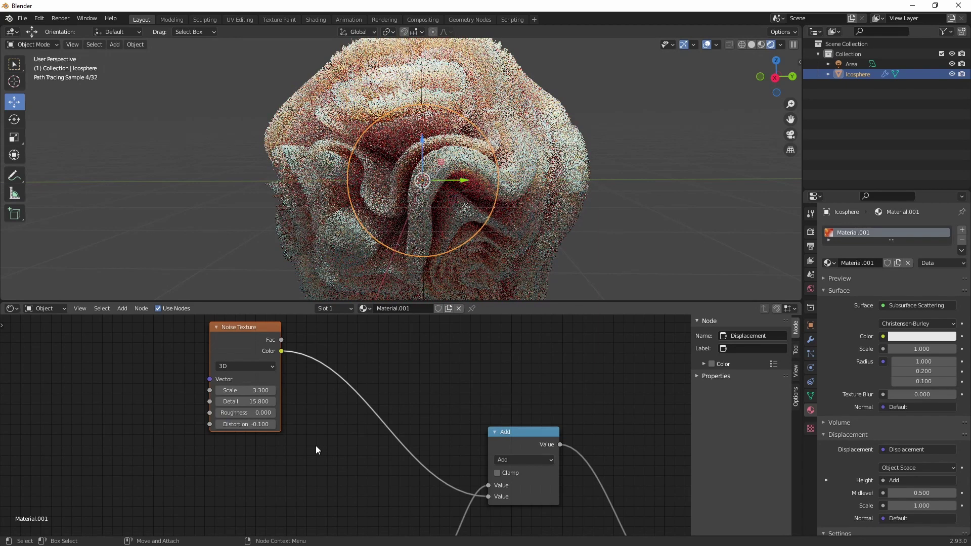
# - Insert a Hue Saturation Value node between the upper Noise Texture and the Add node, and move both source nodes farther from the Add node
pyautogui.hotkey('shift', 'a')
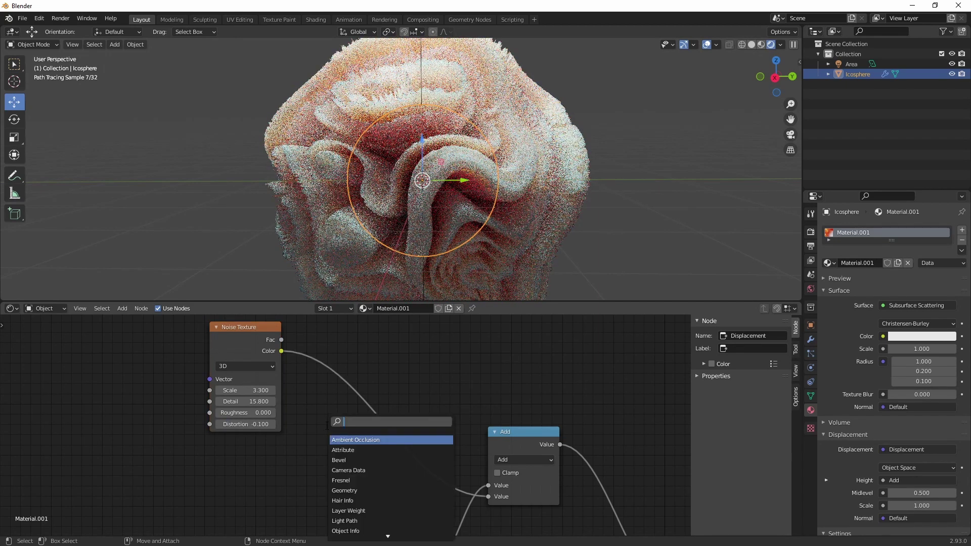
pyautogui.write('sat')
pyautogui.press('Return')
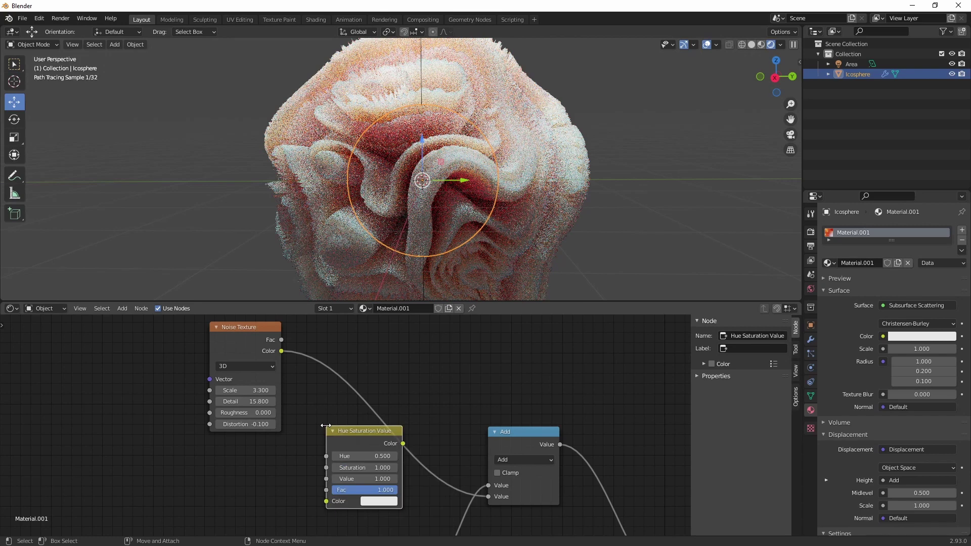
pyautogui.click(322, 376)
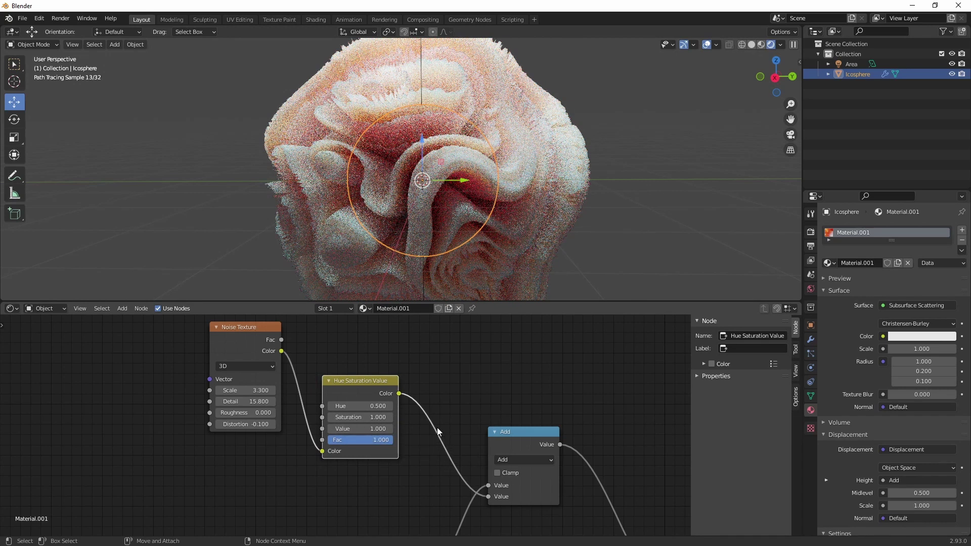
pyautogui.scroll(-2, 399, 420)
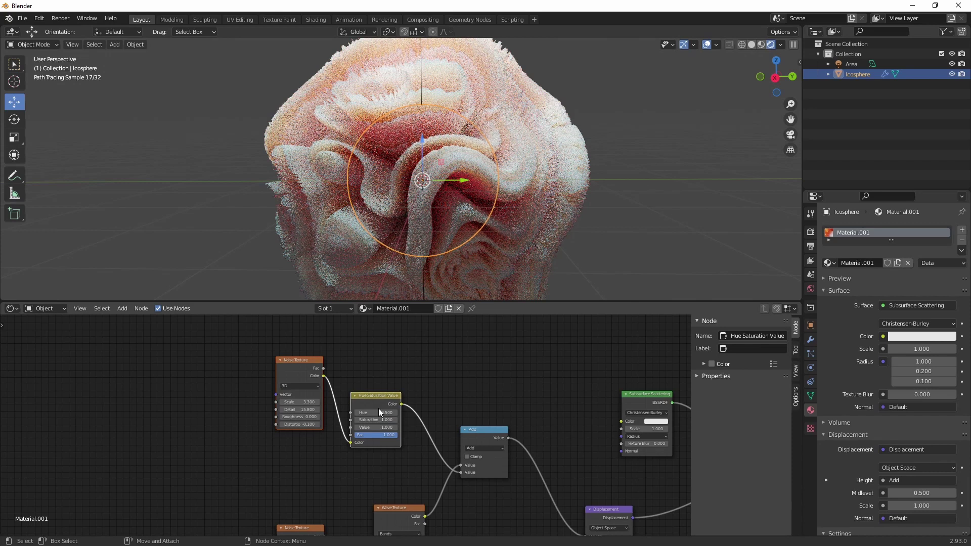
pyautogui.moveTo(377, 396); pyautogui.dragTo(282, 395)
pyautogui.scroll(2, 377, 369)
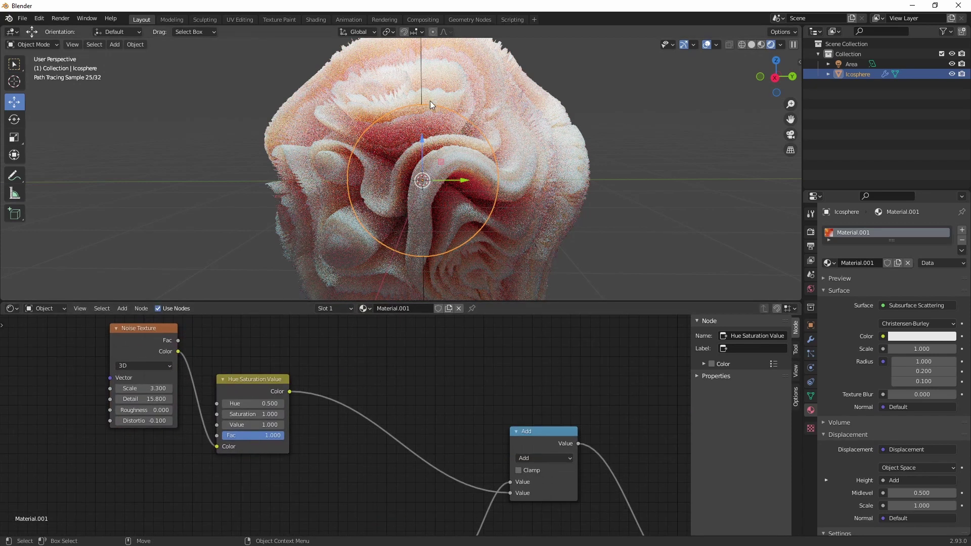
# - Insert a Bright/Contrast node on the link between the Hue Saturation Value node and the Add node
pyautogui.moveTo(408, 406); pyautogui.dragTo(395, 402, button='middle')
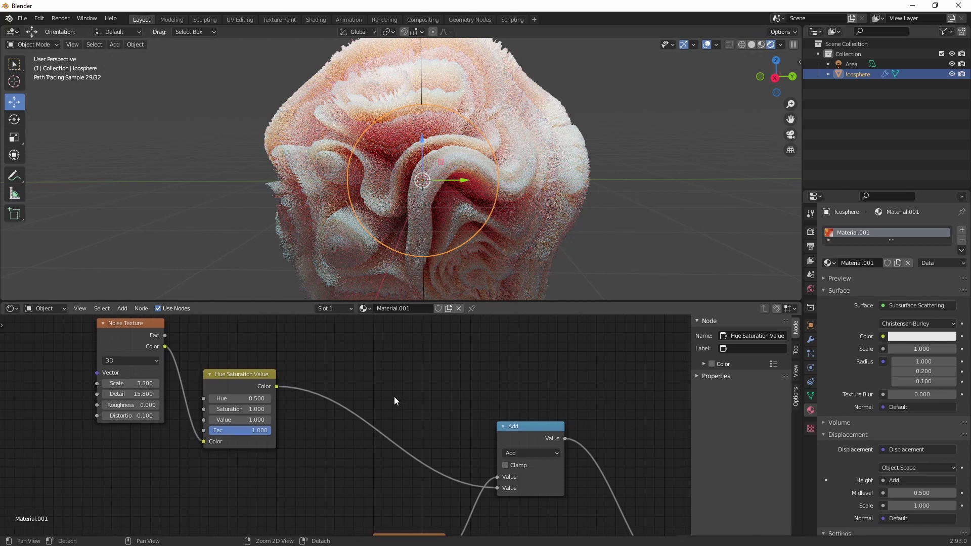
pyautogui.hotkey('shift', 'a')
pyautogui.click(395, 392)
pyautogui.write('brig')
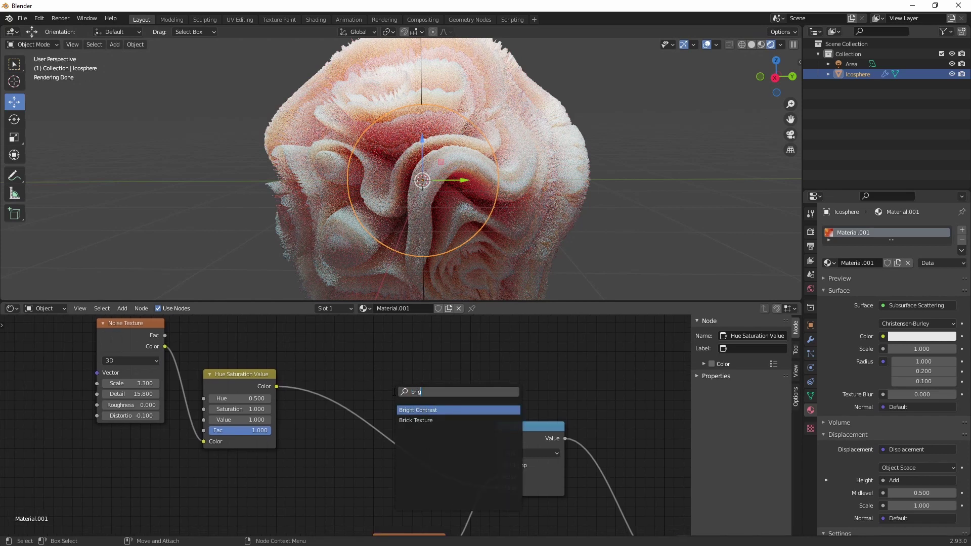
pyautogui.press('Return')
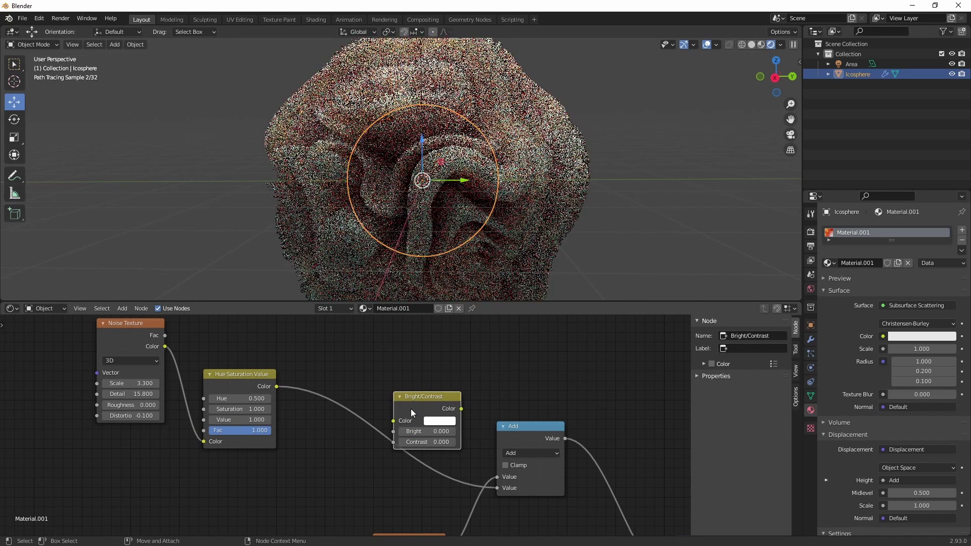
pyautogui.click(376, 403)
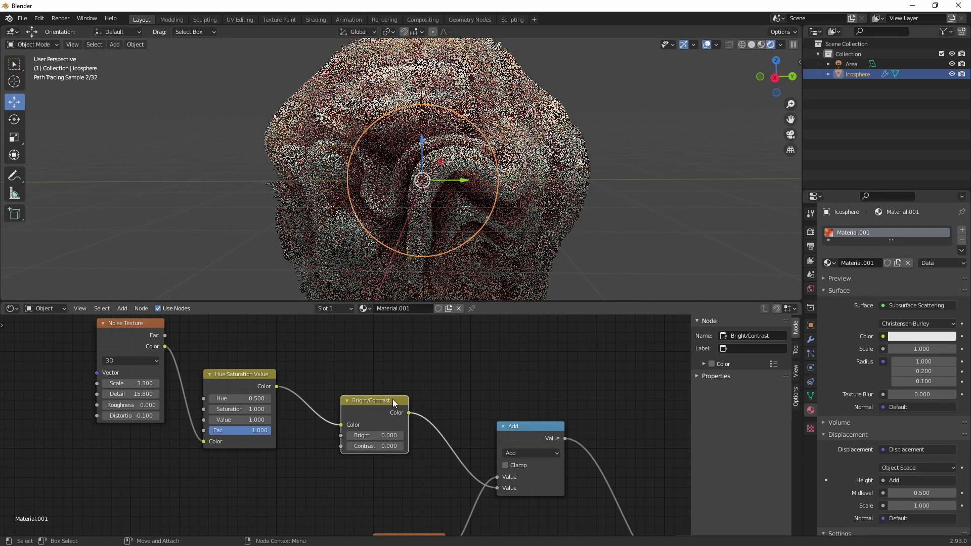
# - Set the Bright/Contrast node's brightness to -0.4 and its contrast to 3.3
pyautogui.click(397, 436)
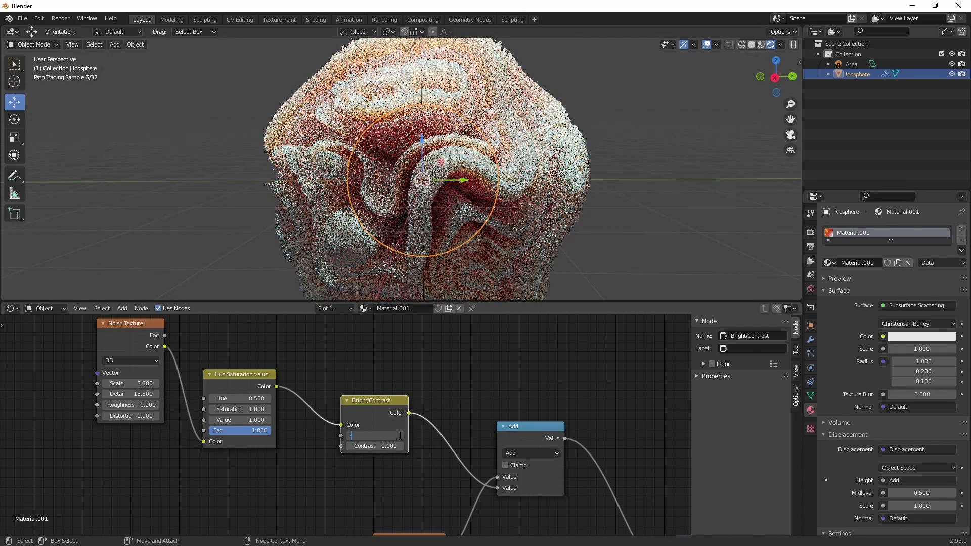
pyautogui.write('-.4')
pyautogui.press('Tab')
pyautogui.write('0.0')
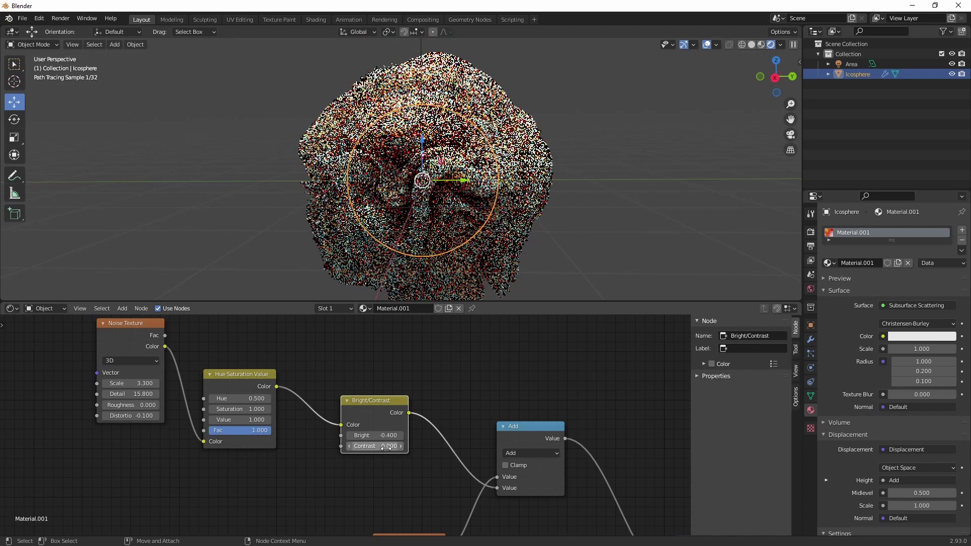
pyautogui.press('BackSpace')
pyautogui.press('BackSpace')
pyautogui.press('BackSpace')
pyautogui.write('3.3')
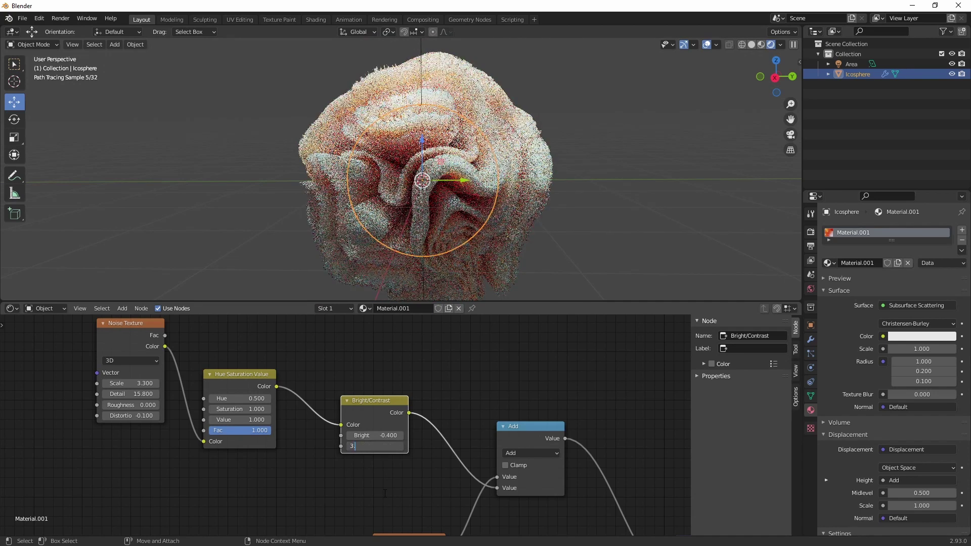
pyautogui.press('Return')
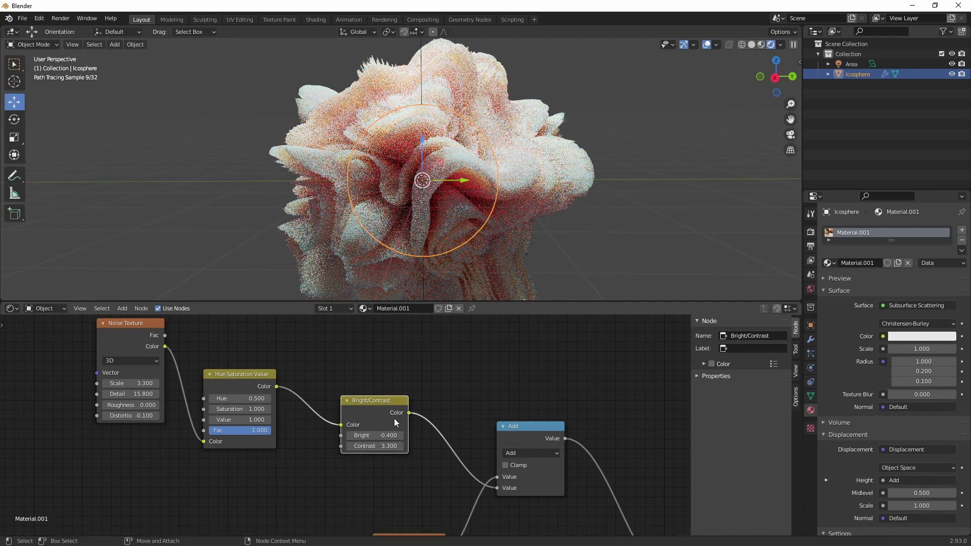
# - Move the upper Noise Texture, Hue Saturation Value and Bright/Contrast nodes together farther away from the Add node
pyautogui.scroll(-1, 471, 374)
pyautogui.scroll(-1, 471, 374)
pyautogui.moveTo(411, 336); pyautogui.dragTo(180, 462)
pyautogui.moveTo(395, 408); pyautogui.dragTo(315, 372)
pyautogui.scroll(1, 353, 413)
pyautogui.hotkey('shift', 'a')
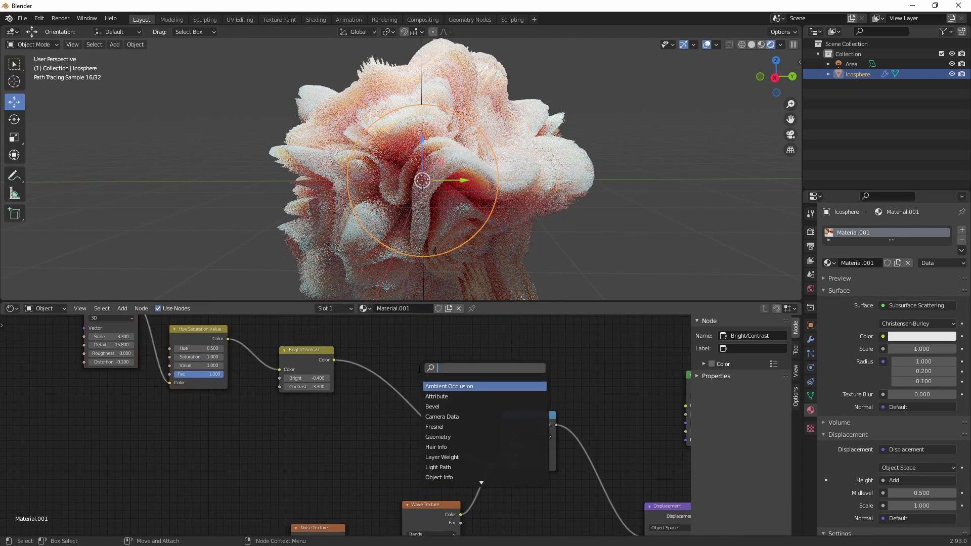
pyautogui.click(418, 368)
pyautogui.write('add')
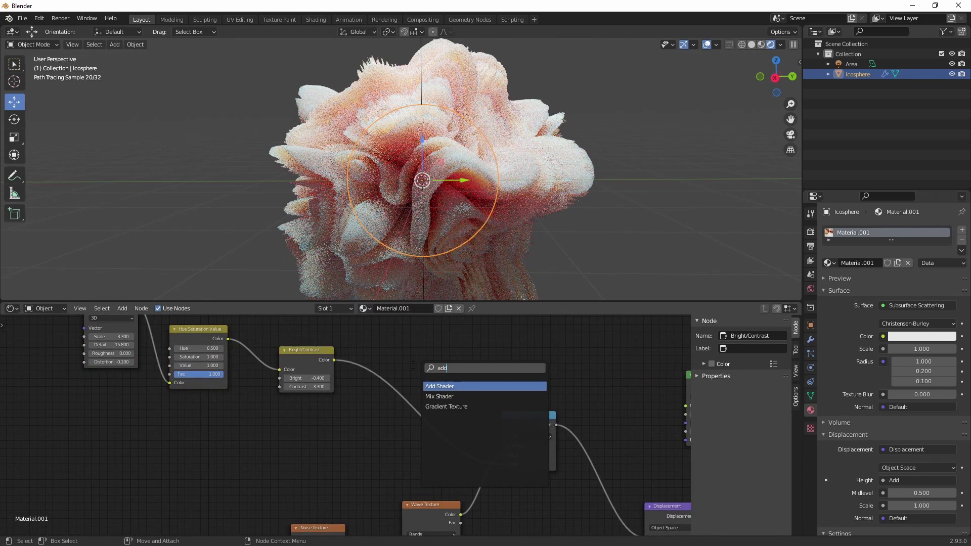
pyautogui.press('Escape')
# - Insert a Math node set to Add between the Bright/Contrast node and the existing Add node
pyautogui.hotkey('shift', 'a')
pyautogui.click(413, 364)
pyautogui.write('math')
pyautogui.press('Return')
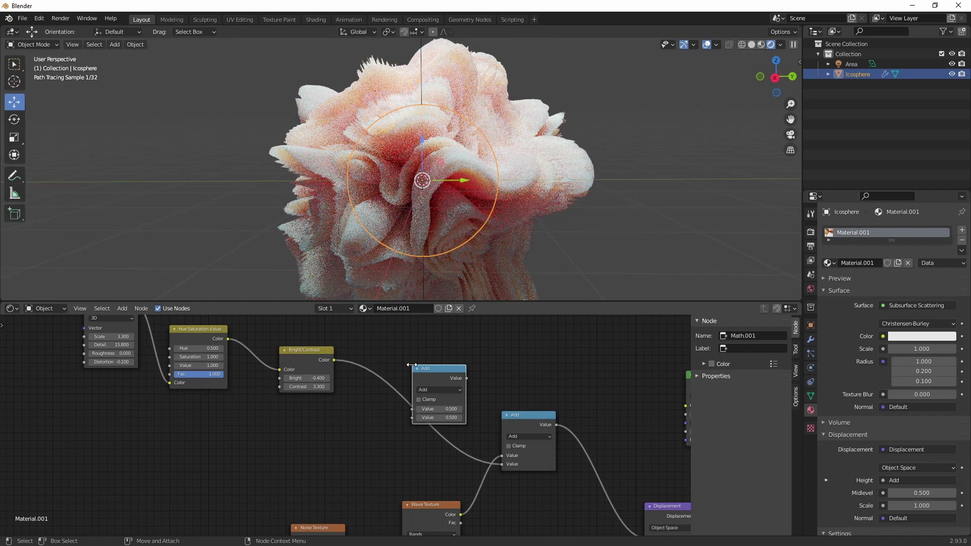
pyautogui.click(393, 373)
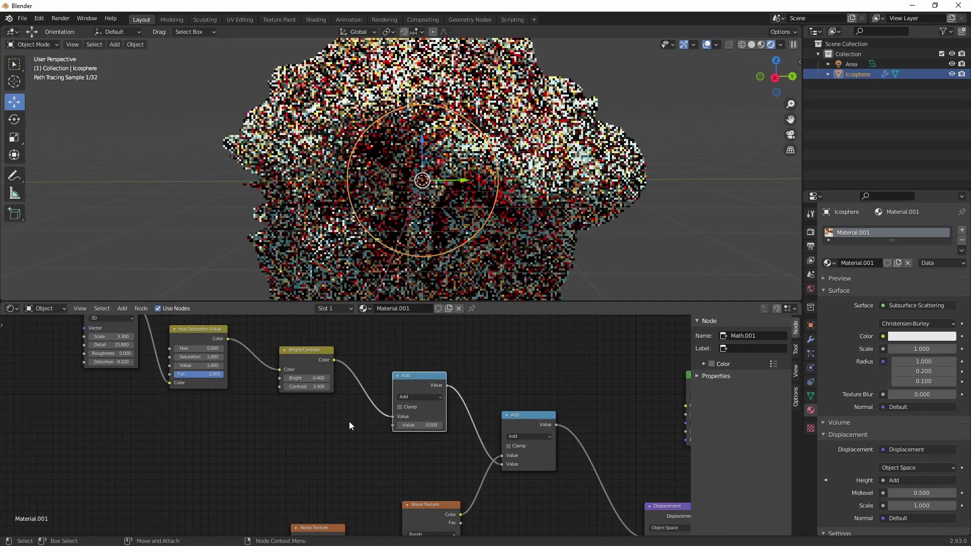
# - Add a Value node below Bright/Contrast and connect it to the second value input of the new Add node
pyautogui.hotkey('shift', 'a')
pyautogui.click(349, 425)
pyautogui.write('value')
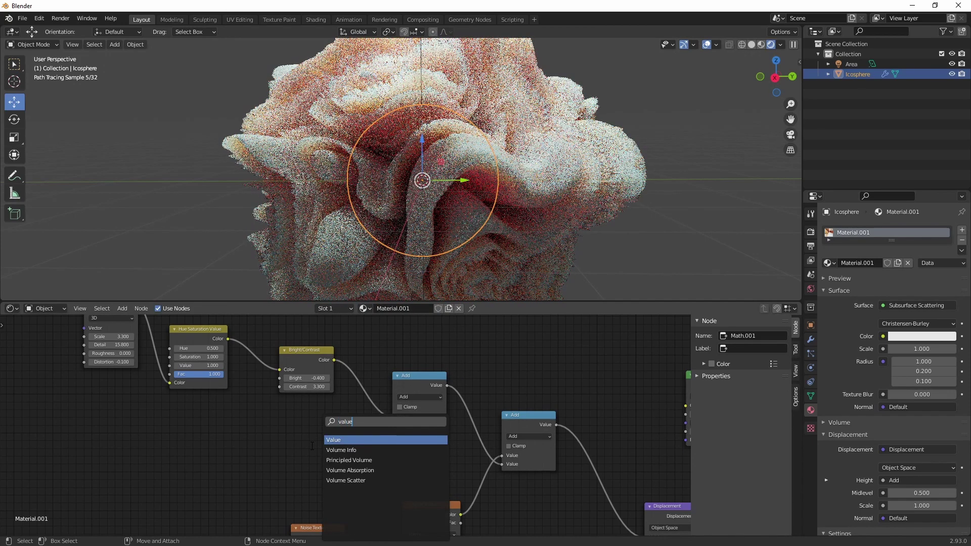
pyautogui.press('Return')
pyautogui.click(313, 446)
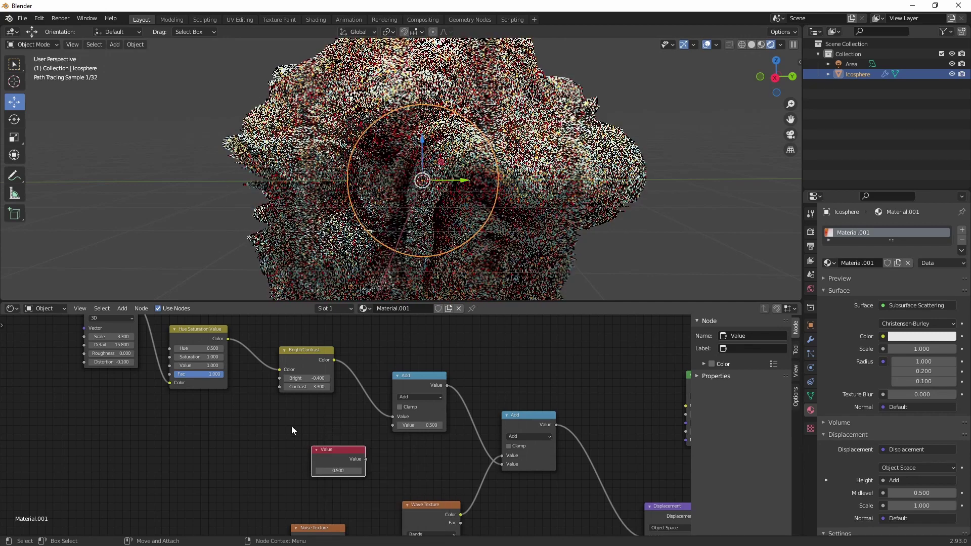
pyautogui.moveTo(366, 459); pyautogui.dragTo(392, 425)
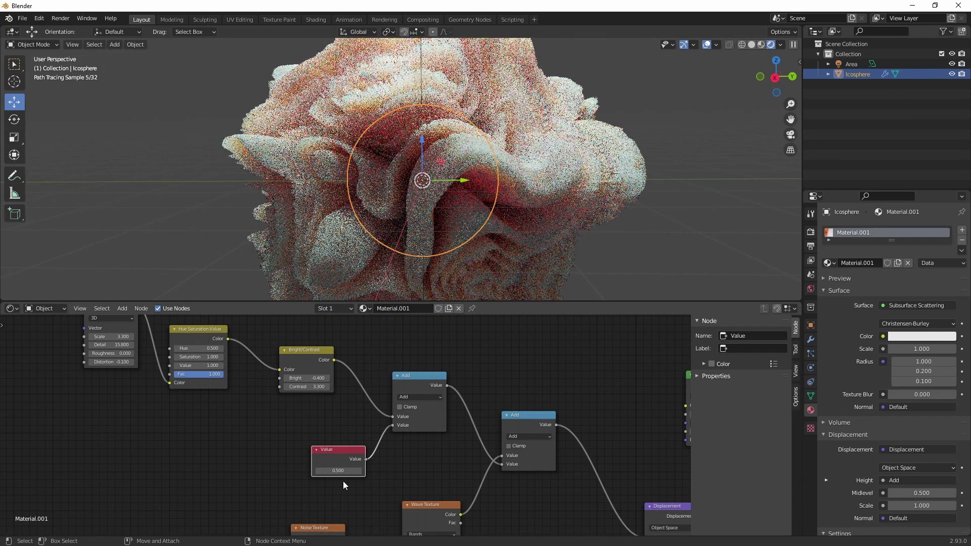
# - Set the Value node to 0.1 and inspect the displaced sphere up close
pyautogui.click(338, 470)
pyautogui.write('.1')
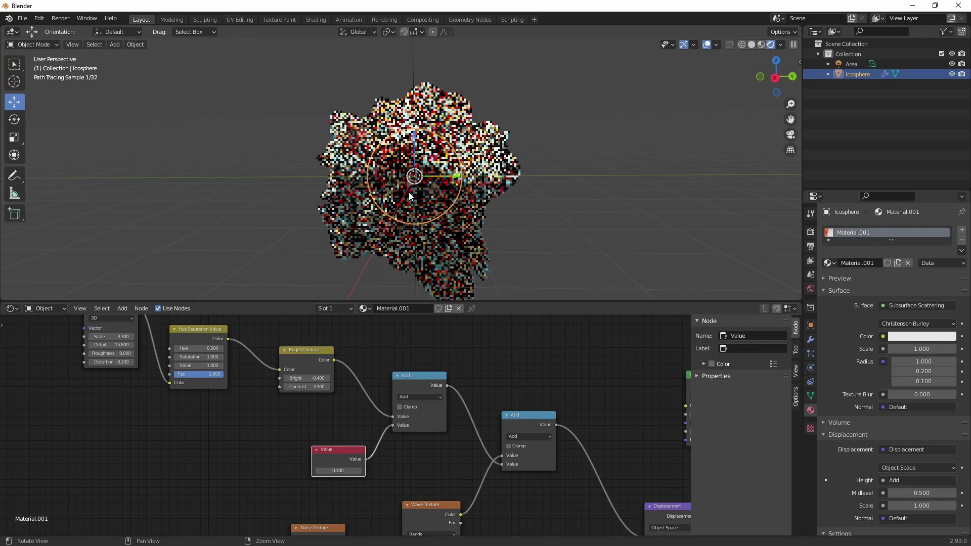
pyautogui.keyDown('shift'); pyautogui.moveTo(410, 196); pyautogui.dragTo(419, 232, button='middle'); pyautogui.keyUp('shift')
pyautogui.scroll(3, 483, 145)
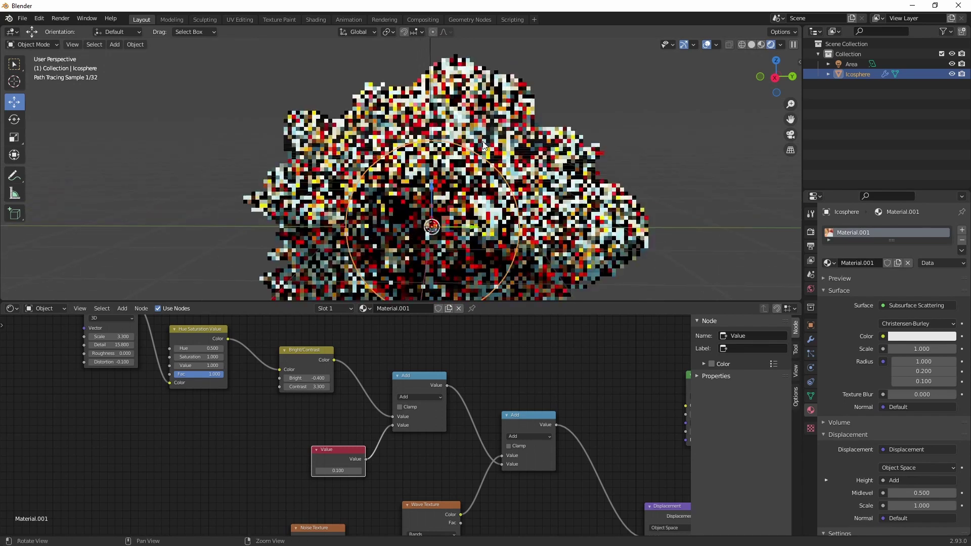
pyautogui.scroll(1, 483, 145)
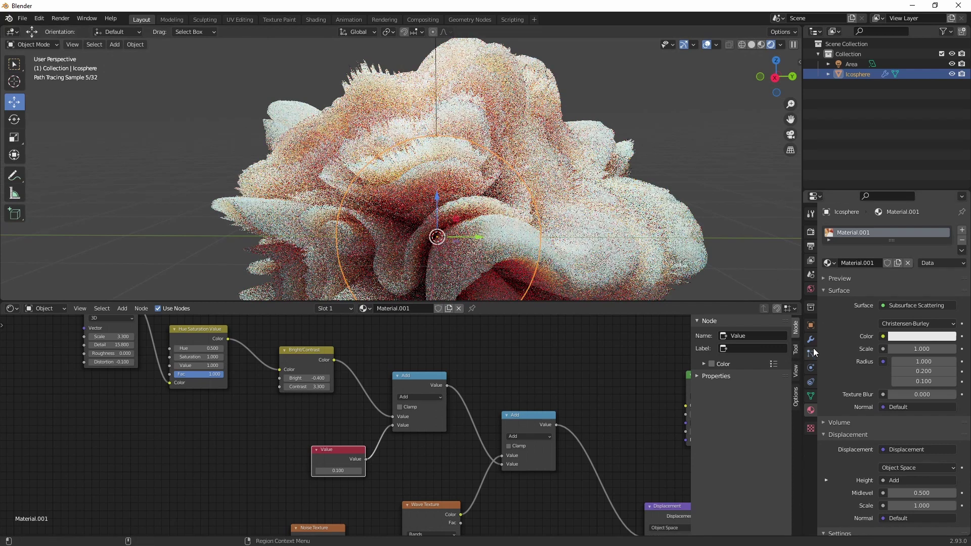
# - Raise the Subdivision modifier's viewport levels on the ico sphere in stages through 6 and 7 to 8
pyautogui.click(811, 341)
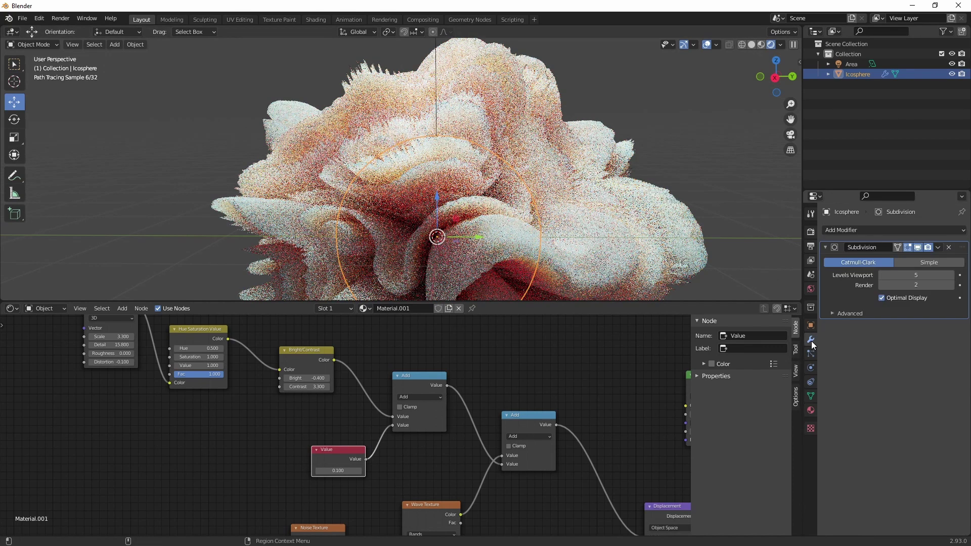
pyautogui.click(935, 273)
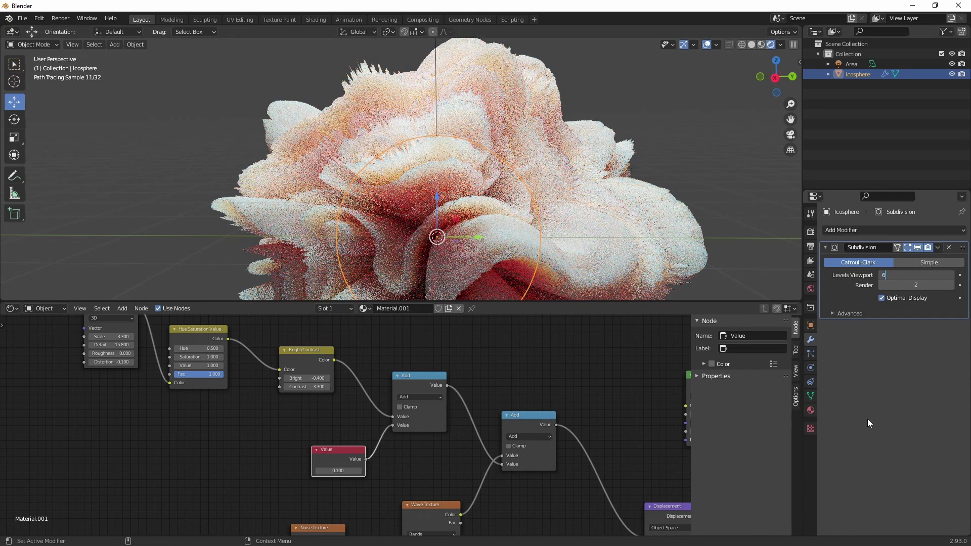
pyautogui.press('Return')
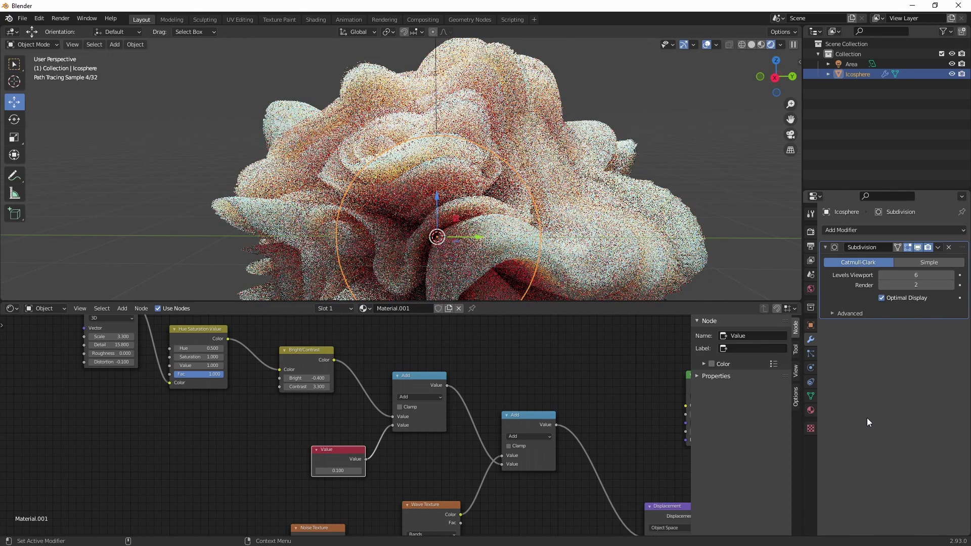
pyautogui.click(916, 277)
pyautogui.write('7')
pyautogui.press('Return')
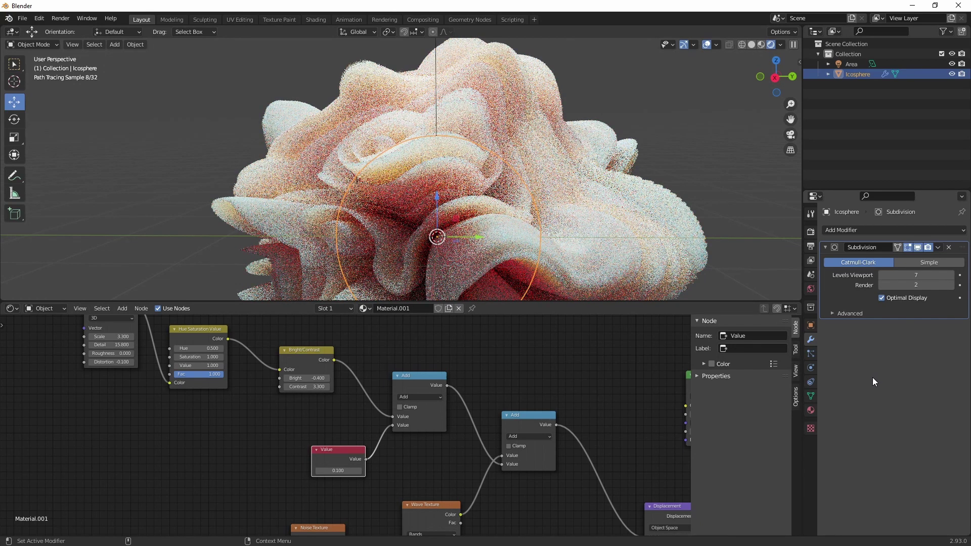
pyautogui.click(913, 275)
pyautogui.write('8')
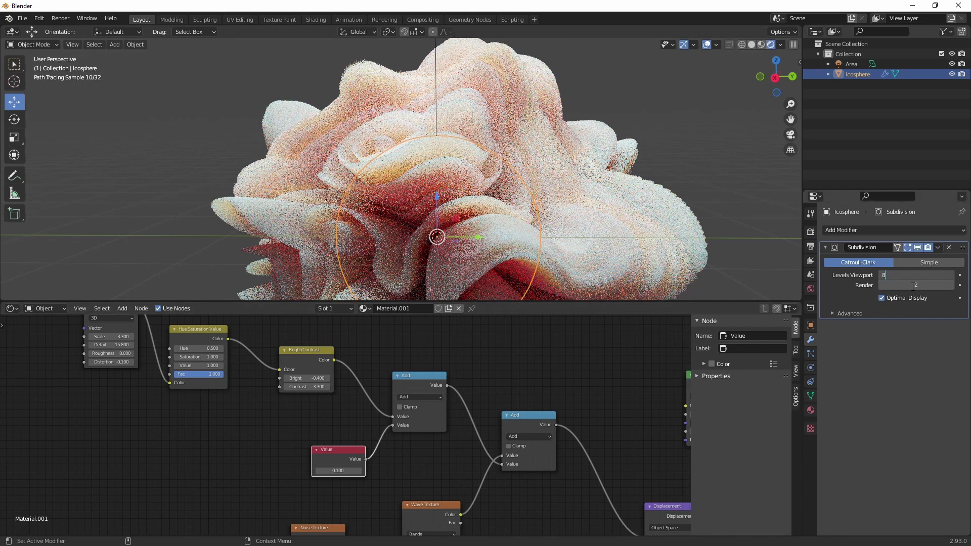
pyautogui.press('Return')
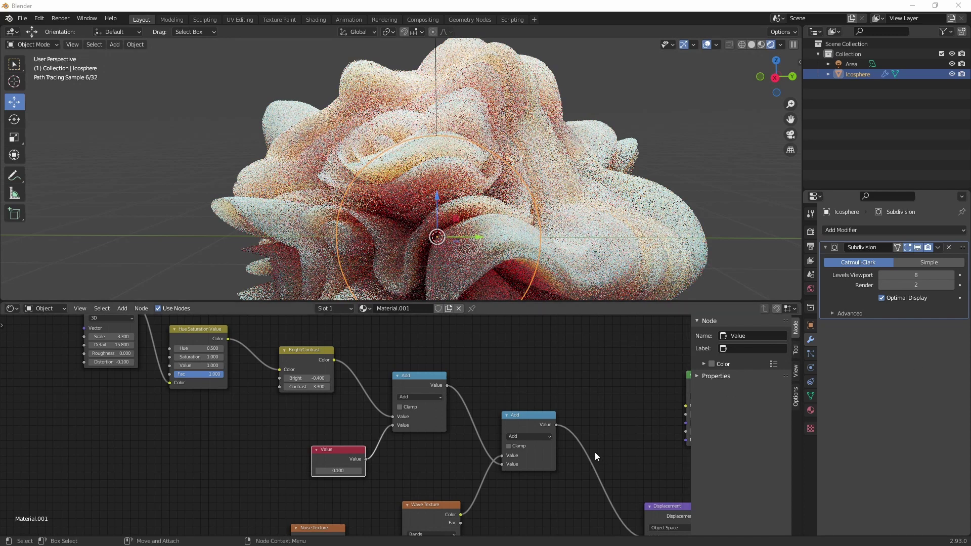
# - Split the node editor side by side and show the Windows 11 reference image chrome_2h7tuLxrDN.png in an Image Editor
pyautogui.rightClick(802, 392)
pyautogui.click(802, 390)
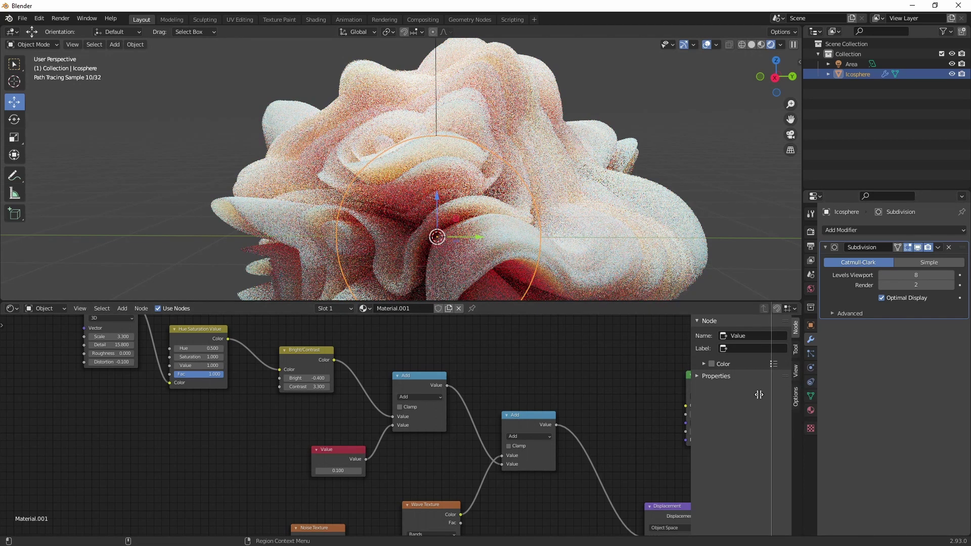
pyautogui.click(327, 364)
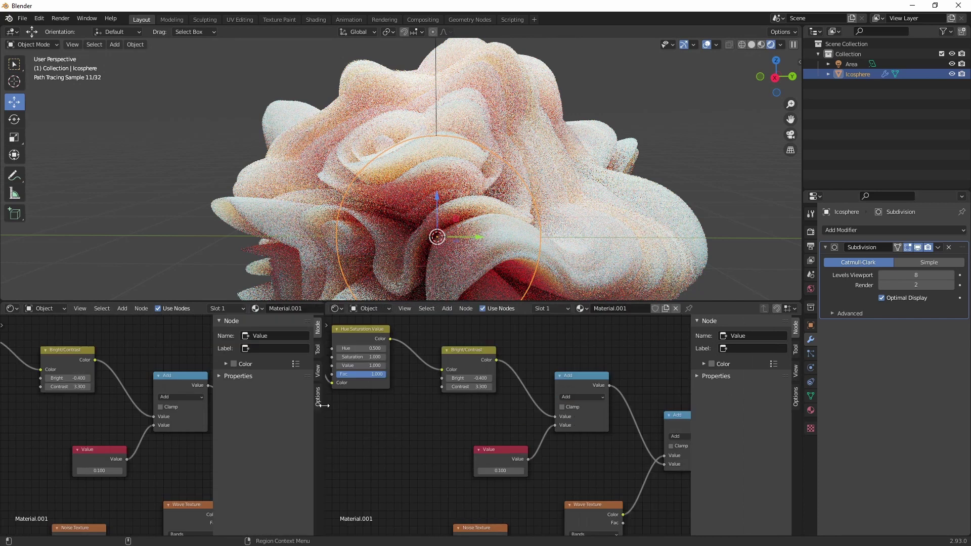
pyautogui.click(11, 308)
pyautogui.click(40, 348)
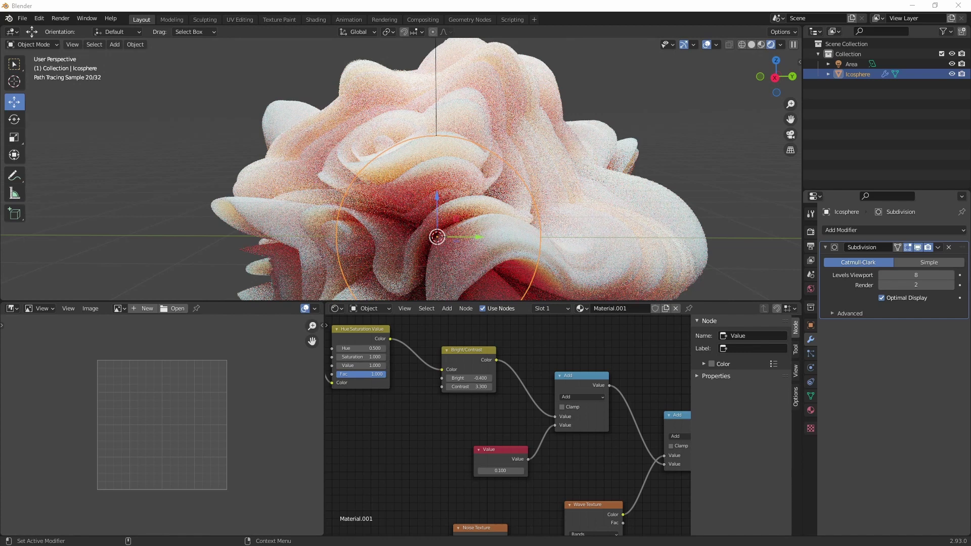
pyautogui.moveTo(139, 396); pyautogui.dragTo(145, 411)
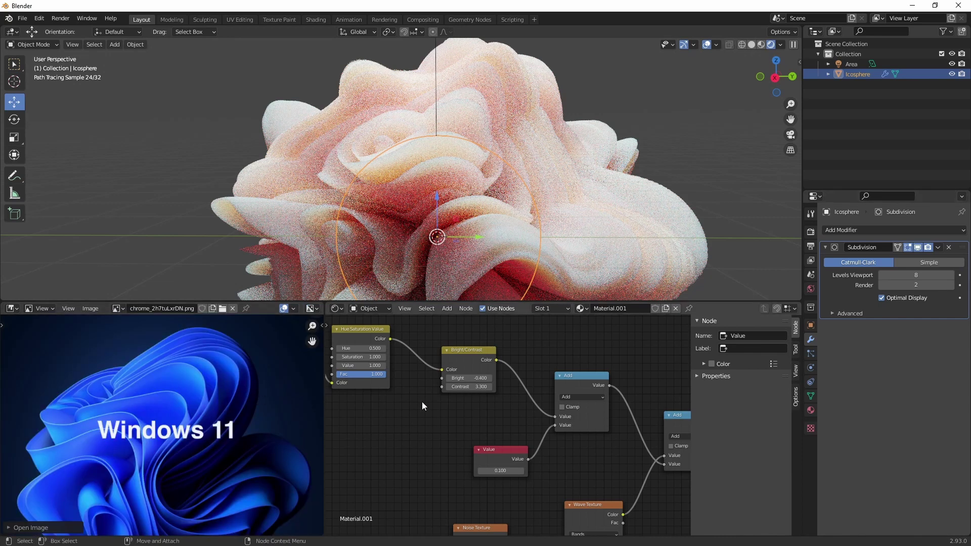
# - Set the Subsurface Scattering color to a bright blue sampled from the Windows 11 reference image
pyautogui.moveTo(642, 357); pyautogui.dragTo(448, 351, button='middle')
pyautogui.moveTo(564, 384); pyautogui.dragTo(535, 368, button='middle')
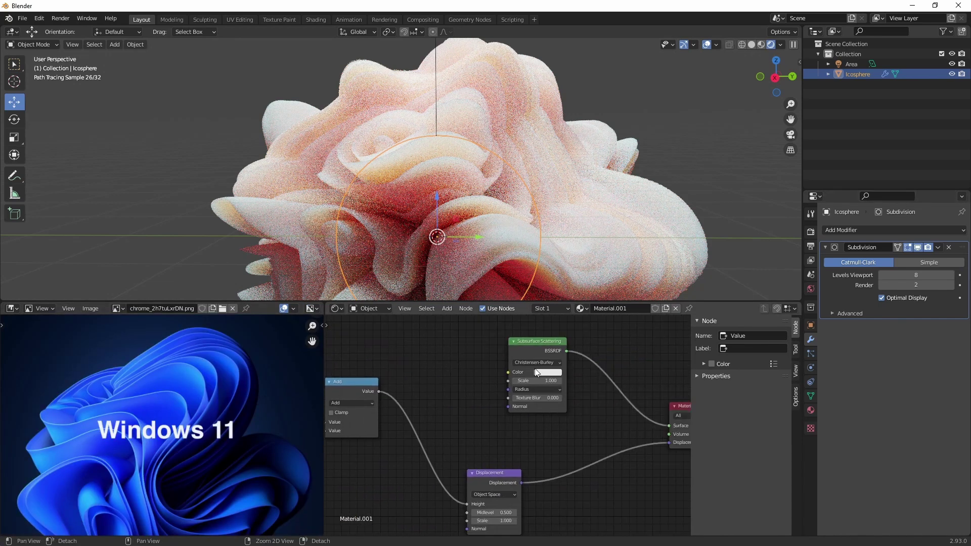
pyautogui.click(554, 374)
pyautogui.click(597, 334)
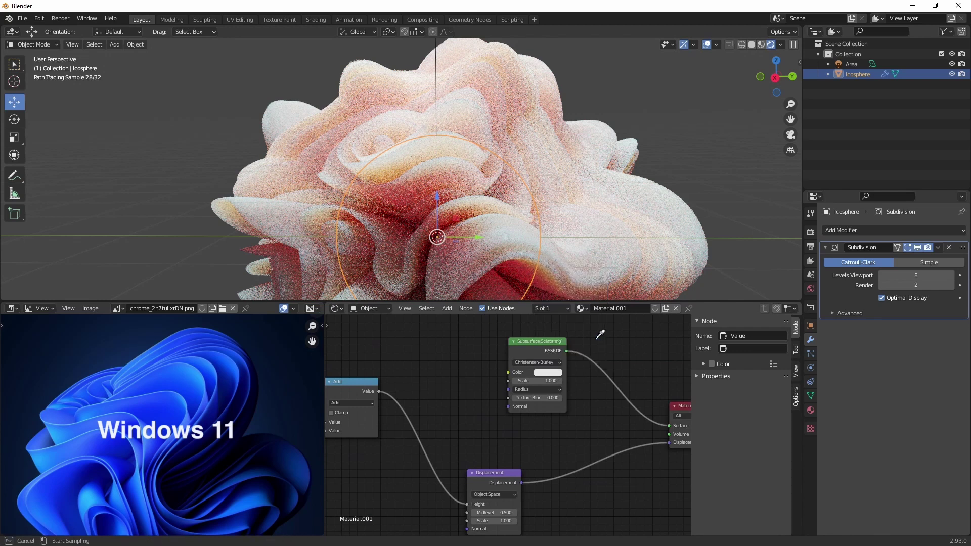
pyautogui.click(185, 373)
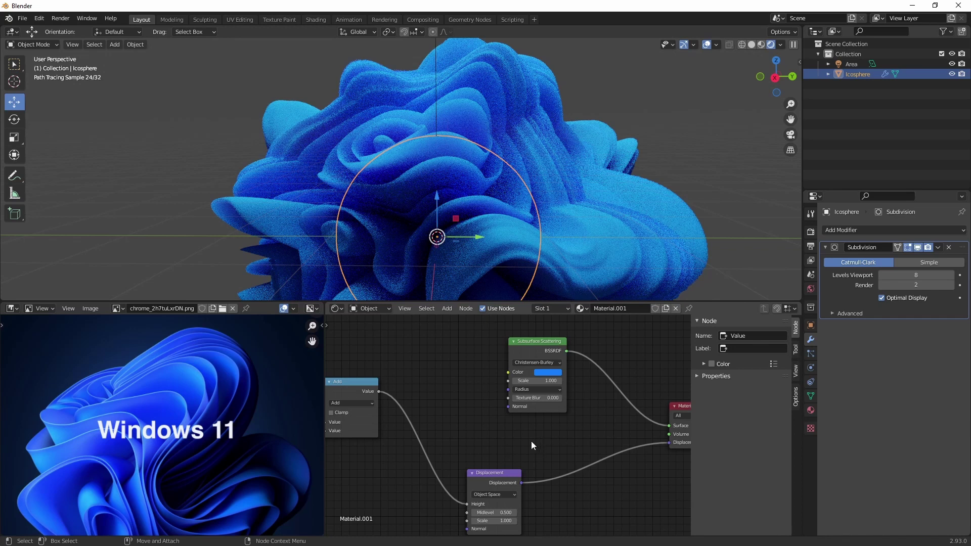
# - Move the area light from above the sphere down to its side, at about Y -6.03 m and Z 2.60 m
pyautogui.scroll(-1, 438, 190)
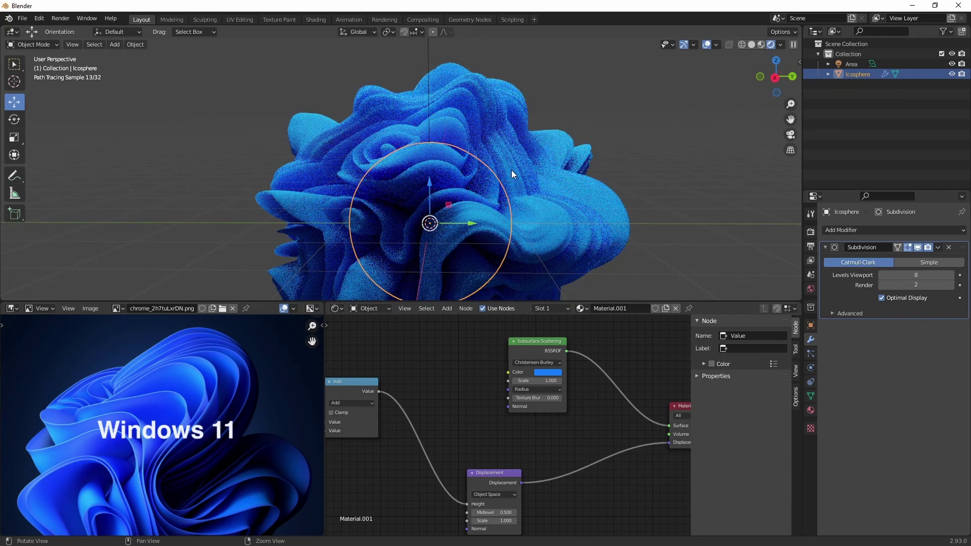
pyautogui.scroll(-6, 511, 170)
pyautogui.keyDown('shift'); pyautogui.moveTo(482, 172); pyautogui.dragTo(480, 250, button='middle'); pyautogui.keyUp('shift')
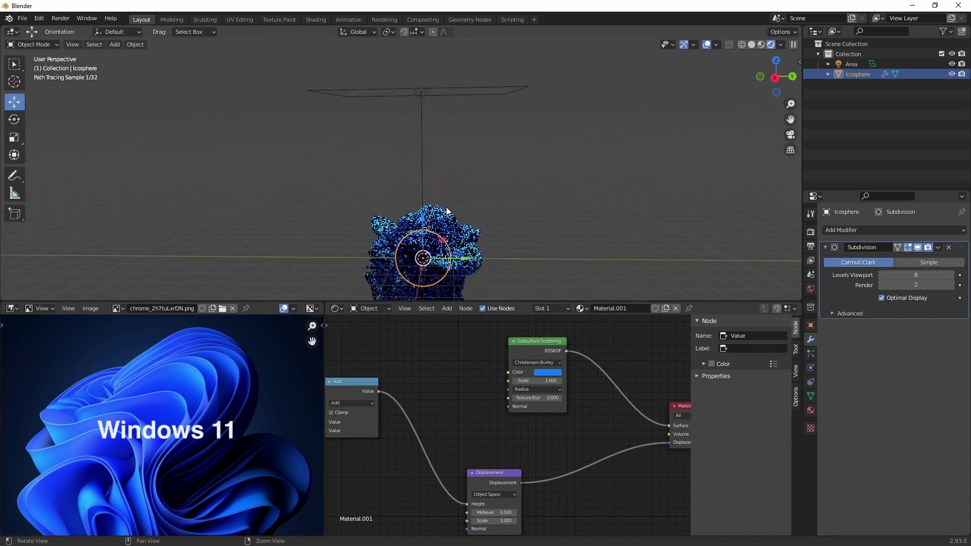
pyautogui.scroll(-2, 423, 145)
pyautogui.click(431, 111)
pyautogui.moveTo(433, 101); pyautogui.dragTo(278, 139)
# - Rotate the area light to about 74.1° on X so it faces the sphere, and deselect it
pyautogui.hotkey('shift', 'space')
pyautogui.press('r')
pyautogui.scroll(8, 407, 247)
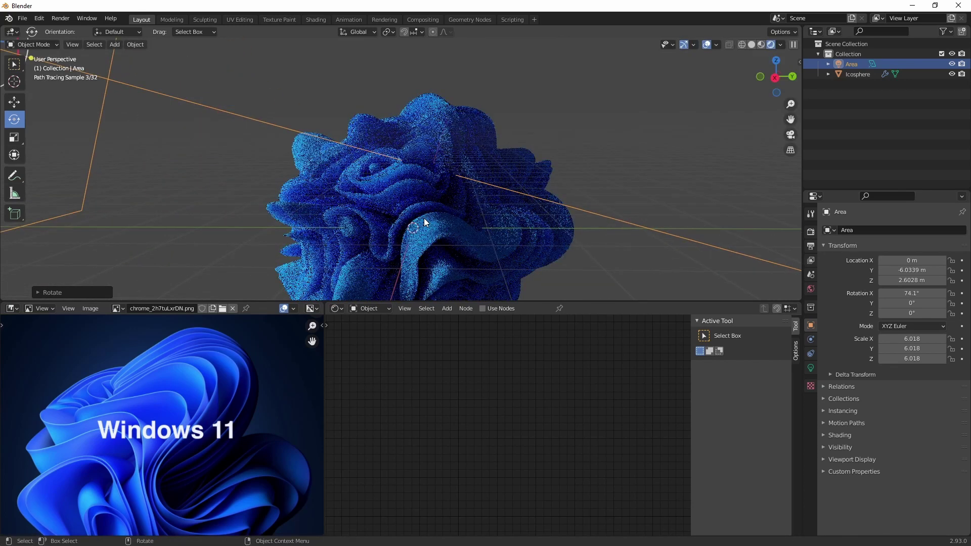
pyautogui.click(644, 190)
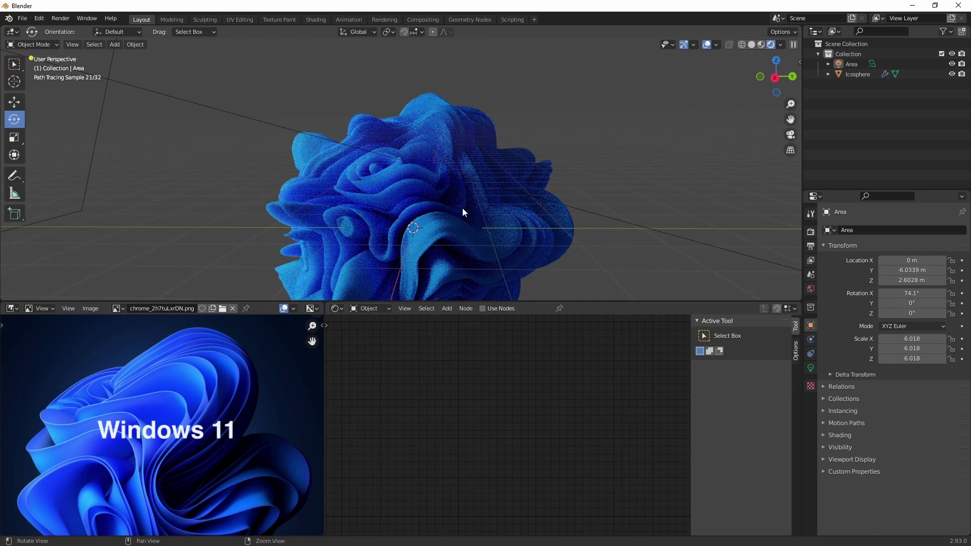
# - Turn the node editor into a 3D viewport and paste the copied area light into the scene as a second light
pyautogui.scroll(-4, 462, 208)
pyautogui.moveTo(377, 200); pyautogui.dragTo(391, 196, button='middle')
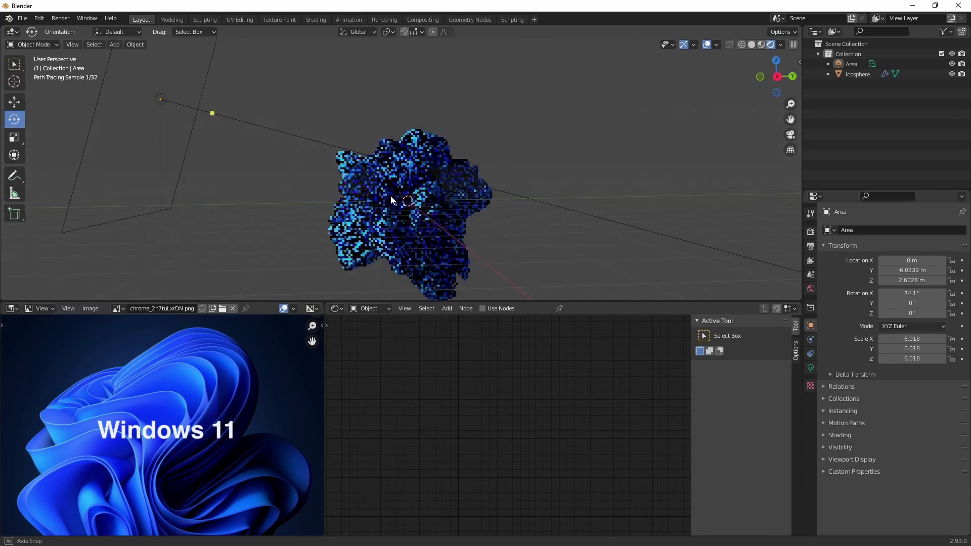
pyautogui.scroll(5, 451, 181)
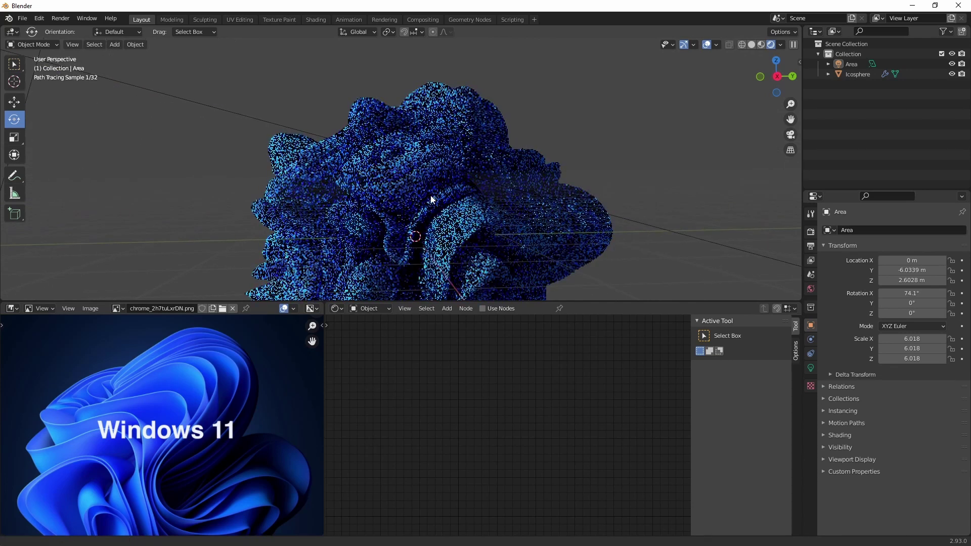
pyautogui.scroll(-3, 314, 222)
pyautogui.click(239, 120)
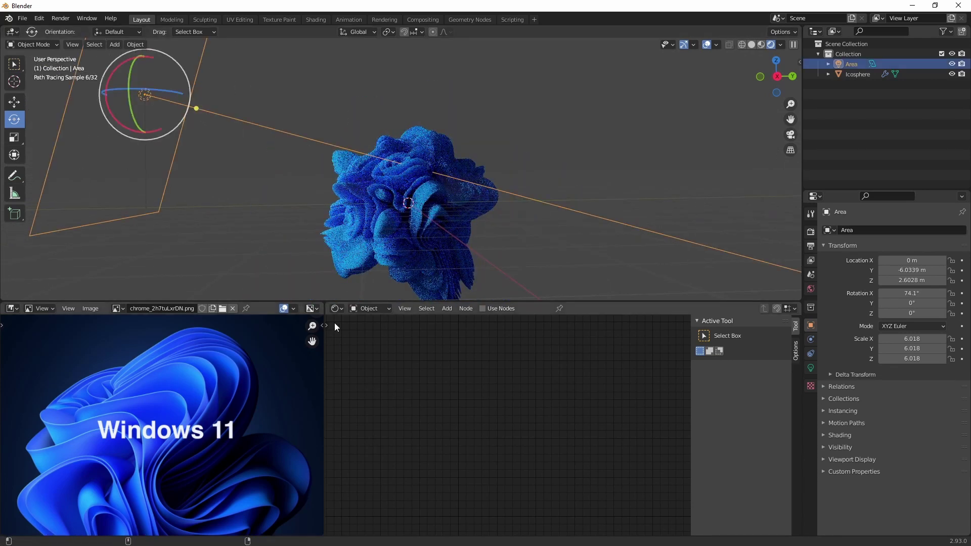
pyautogui.click(337, 308)
pyautogui.click(354, 336)
pyautogui.moveTo(448, 414); pyautogui.dragTo(564, 402, button='middle')
pyautogui.hotkey('ctrl', 'v')
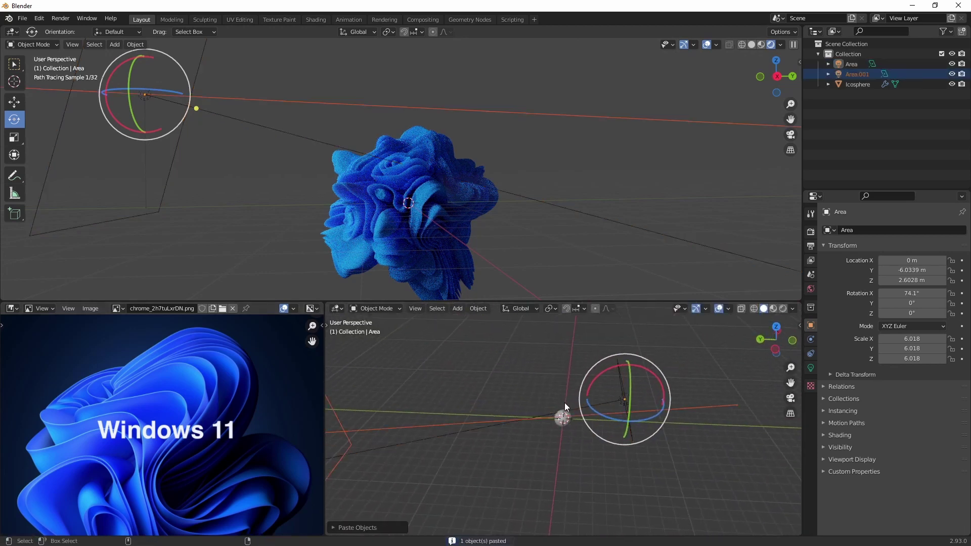
# - Move the pasted area light within the horizontal plane to about X -31.30 m and Y 1.57 m
pyautogui.hotkey('shift', 'space')
pyautogui.press('g')
pyautogui.moveTo(587, 445); pyautogui.dragTo(620, 405, button='middle')
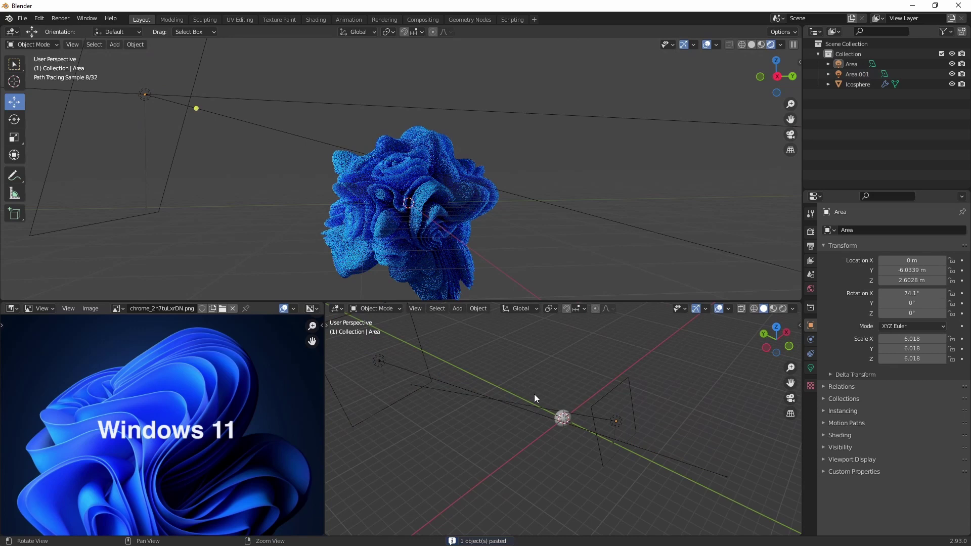
pyautogui.click(461, 392)
pyautogui.scroll(-2, 487, 433)
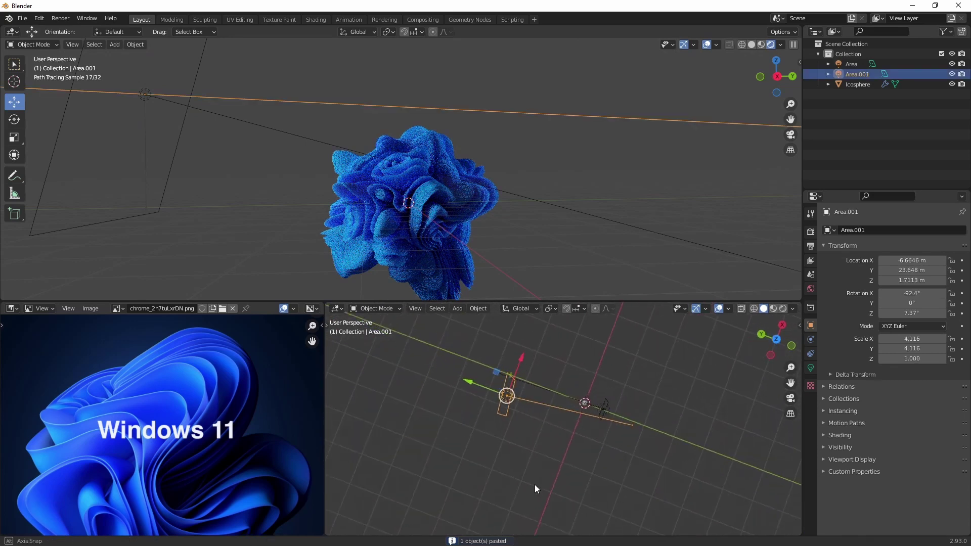
pyautogui.press('g')
pyautogui.hotkey('shift', 'z')
pyautogui.scroll(3, 503, 425)
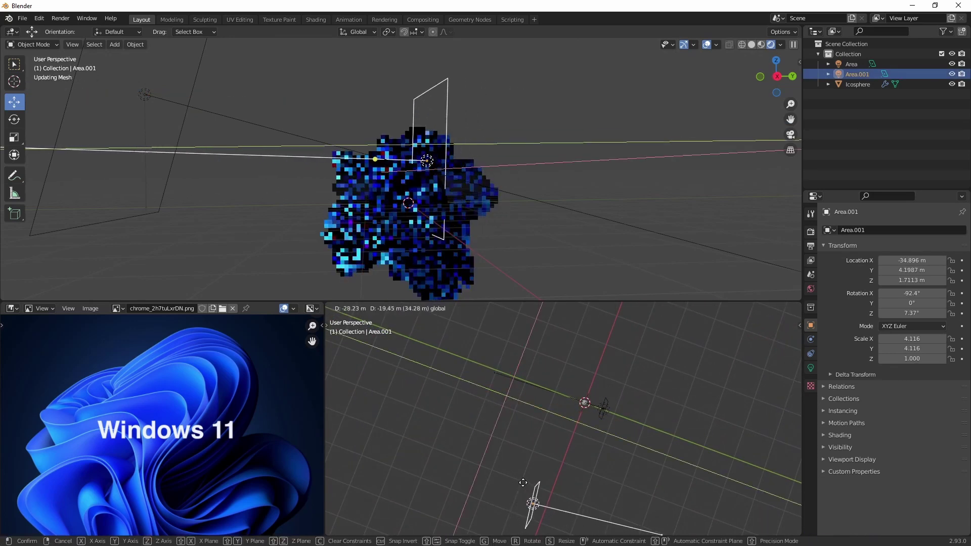
pyautogui.click(582, 481)
# - Rotate the second area light to about 84.4° on Z so it faces the sphere
pyautogui.hotkey('shift', 'space')
pyautogui.press('r')
pyautogui.keyDown('shift'); pyautogui.moveTo(582, 482); pyautogui.dragTo(527, 411, button='middle'); pyautogui.keyUp('shift')
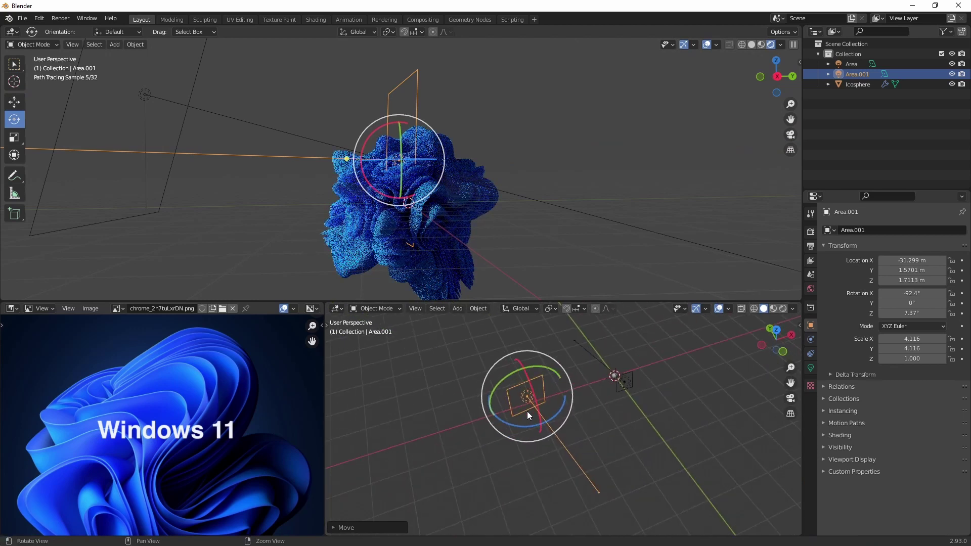
pyautogui.moveTo(531, 425); pyautogui.dragTo(585, 402)
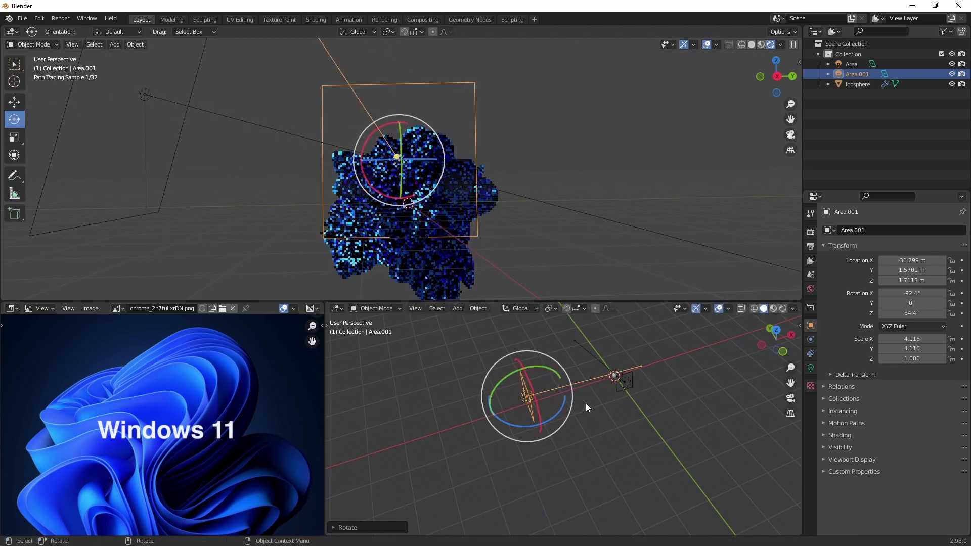
# - Lower the second area light to about Z -1.48 m and scale it down to about 2.486 on X and Y
pyautogui.hotkey('shift', 'space')
pyautogui.press('g')
pyautogui.moveTo(585, 403); pyautogui.dragTo(539, 365, button='middle')
pyautogui.moveTo(539, 365); pyautogui.dragTo(550, 391)
pyautogui.hotkey('shift', 'space')
pyautogui.press('s')
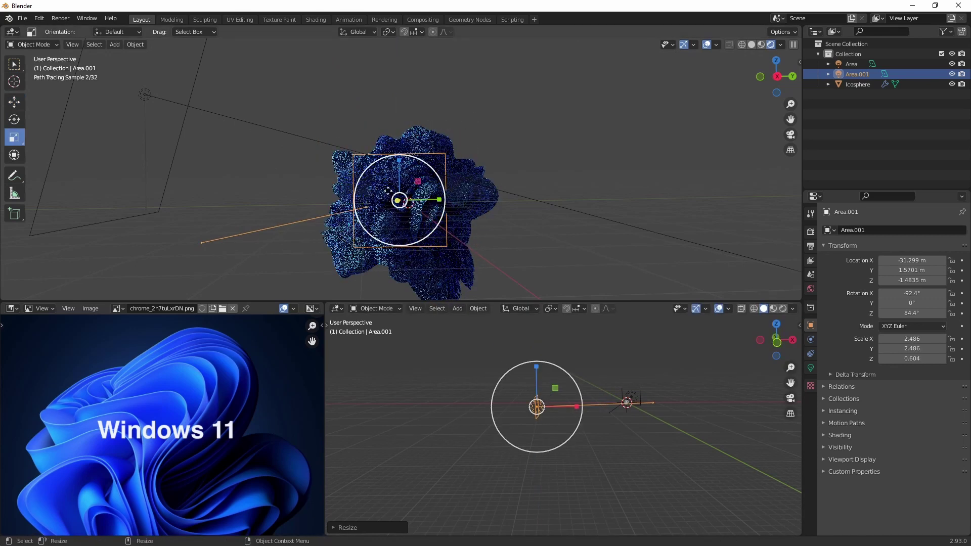
# - Switch the lower viewport back to the Shader Editor and show the World shader nodes
pyautogui.moveTo(519, 151); pyautogui.dragTo(496, 162, button='middle')
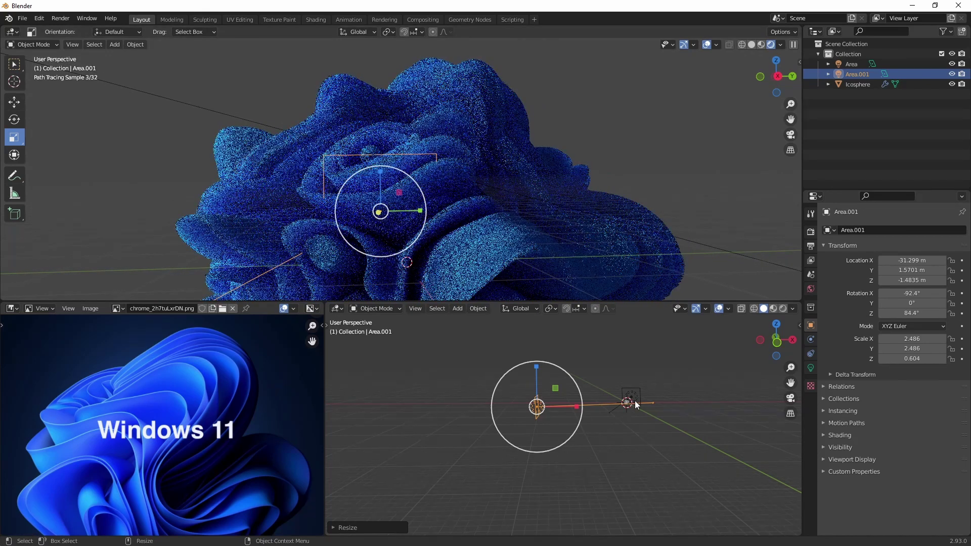
pyautogui.click(332, 311)
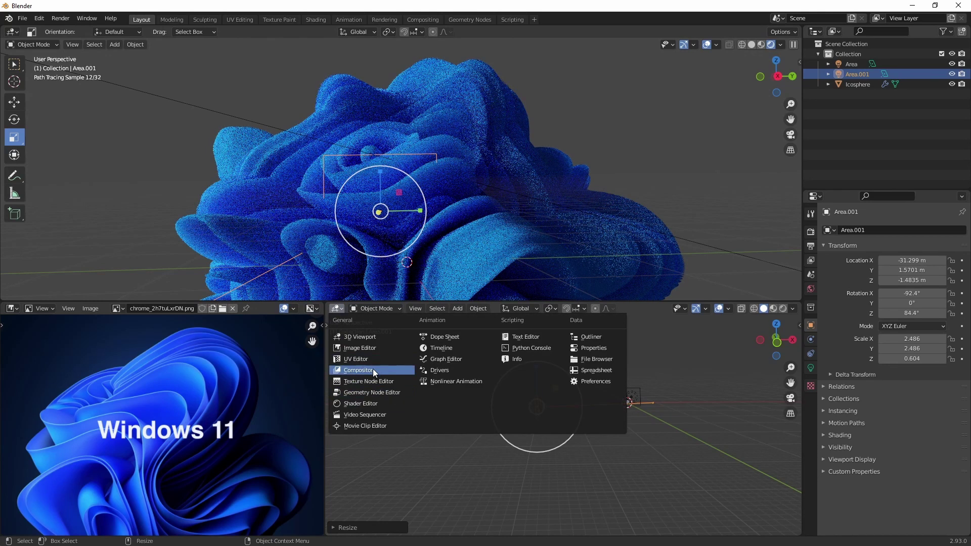
pyautogui.click(375, 403)
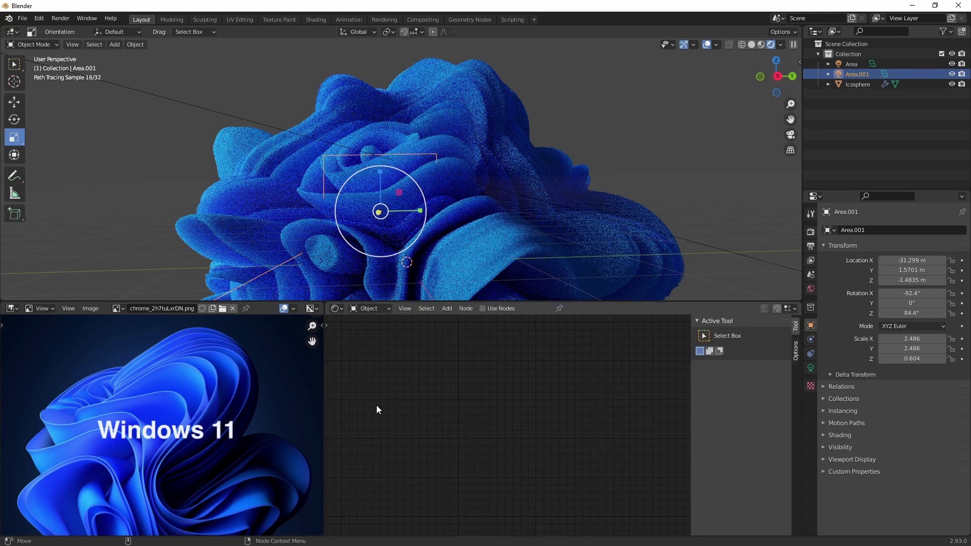
pyautogui.click(378, 309)
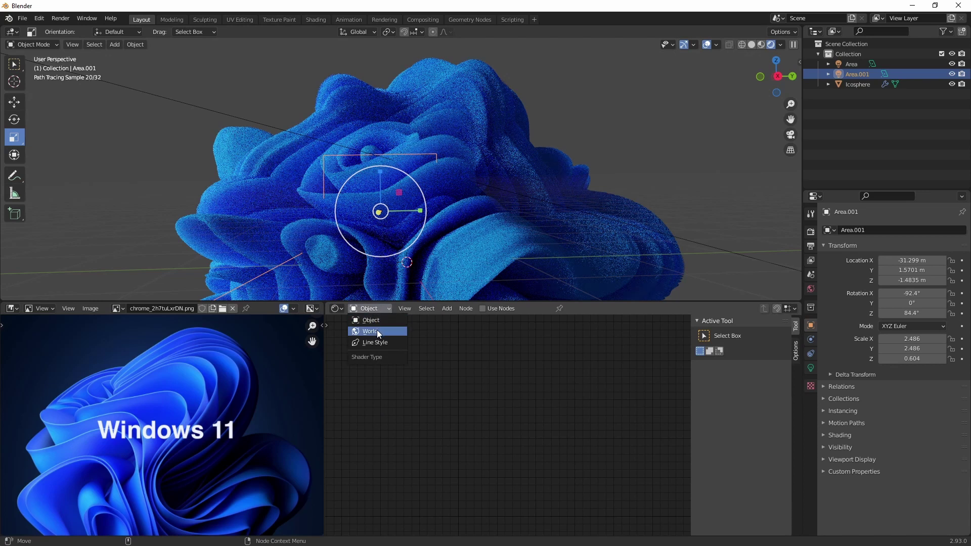
pyautogui.click(378, 331)
# - Add a Volume Scatter node above the Background node in the world node tree
pyautogui.moveTo(466, 380); pyautogui.dragTo(481, 419, button='middle')
pyautogui.hotkey('shift', 'a')
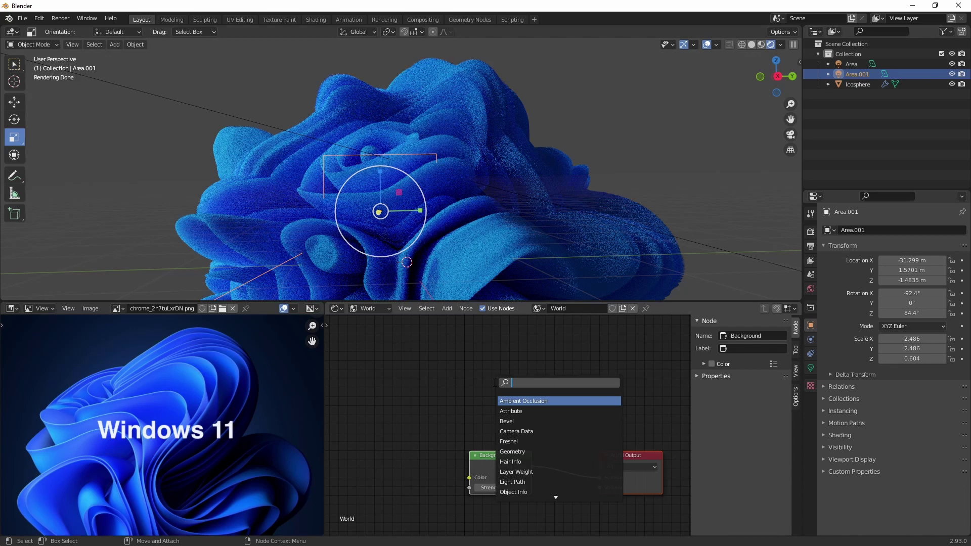
pyautogui.write('volu')
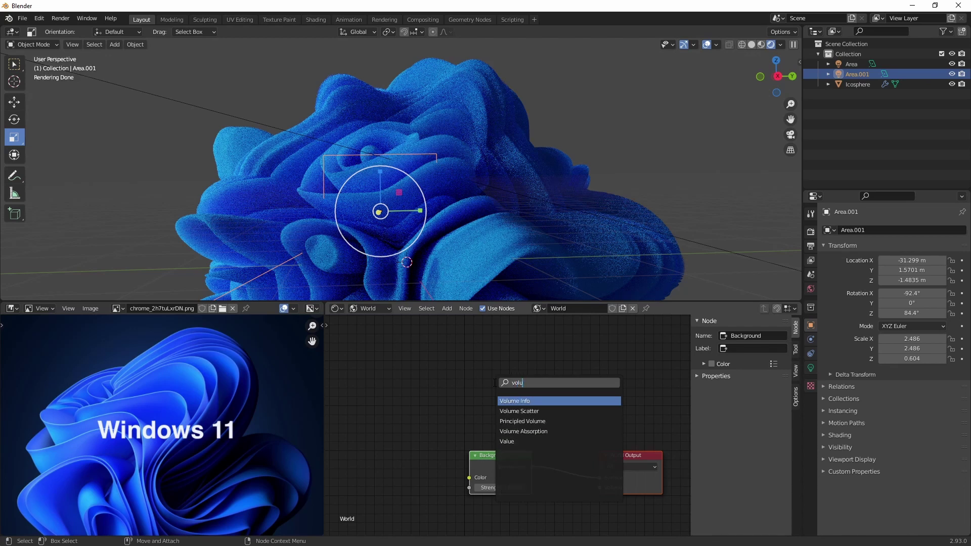
pyautogui.press('Down')
pyautogui.press('Return')
# - Set the Volume Scatter density to 0.001 and connect it to the World Output's Volume in place of the Background link
pyautogui.click(525, 419)
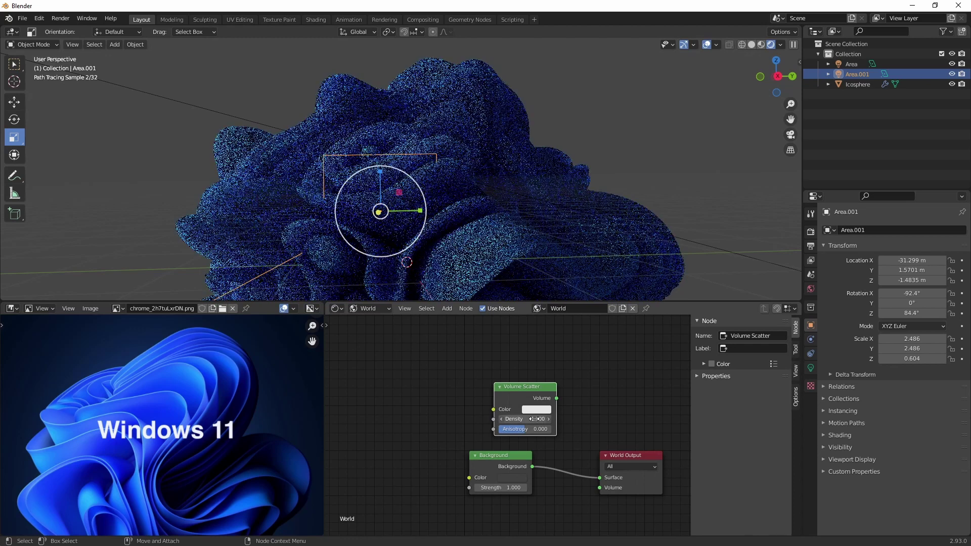
pyautogui.write('0.001')
pyautogui.press('Return')
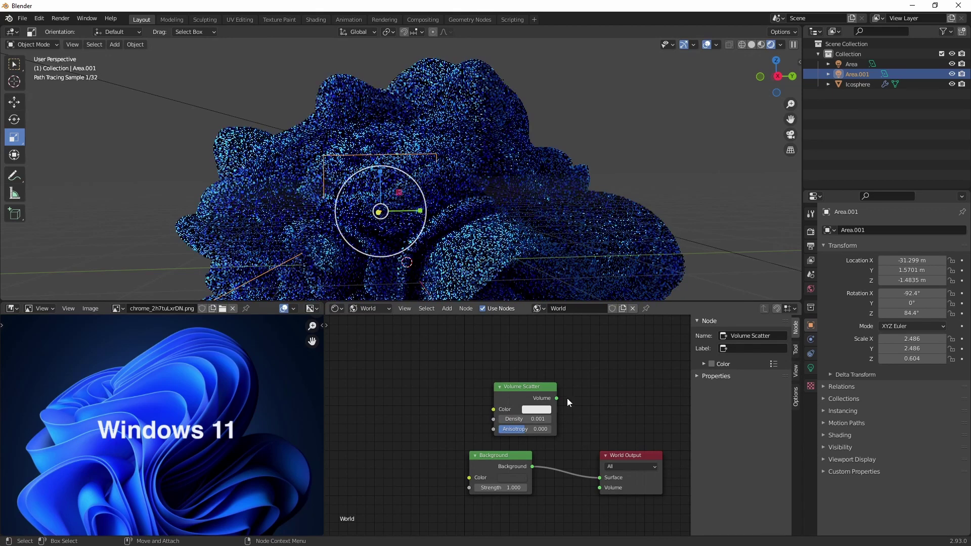
pyautogui.moveTo(558, 399); pyautogui.dragTo(628, 382)
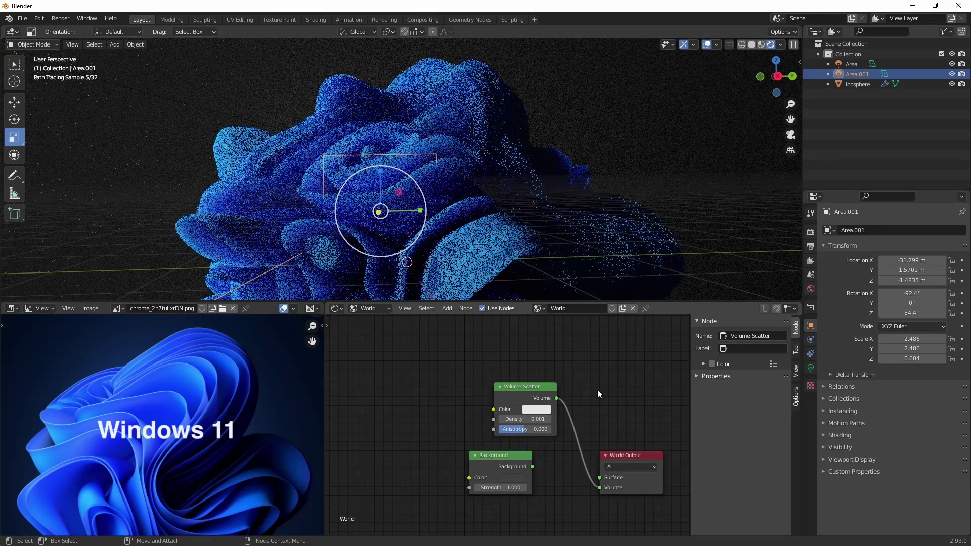
# - Set the power of the second area light, Area.001, to 50000 W after trying 20000 W
pyautogui.keyDown('ctrl'); pyautogui.click(858, 77); pyautogui.keyUp('ctrl')
pyautogui.click(860, 76)
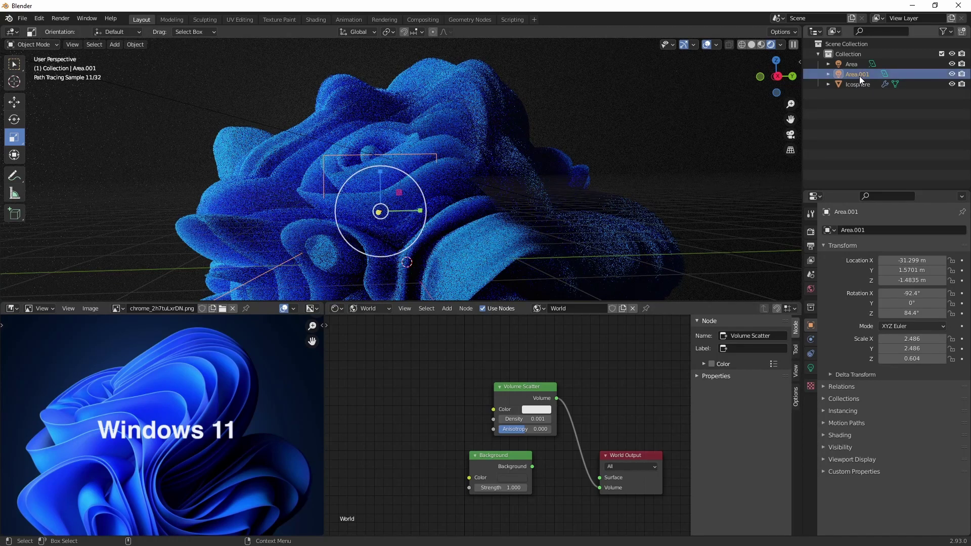
pyautogui.click(811, 368)
pyautogui.click(940, 297)
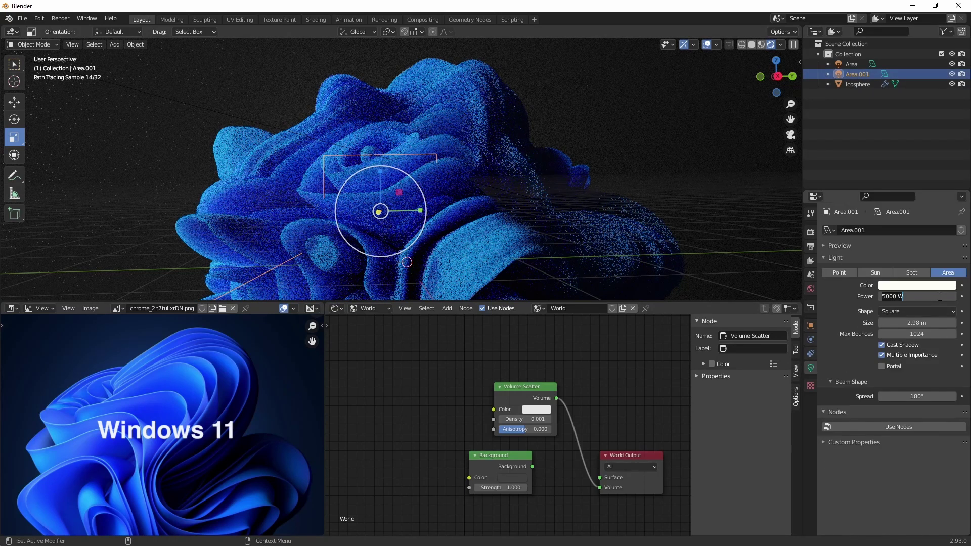
pyautogui.write('20000')
pyautogui.press('Return')
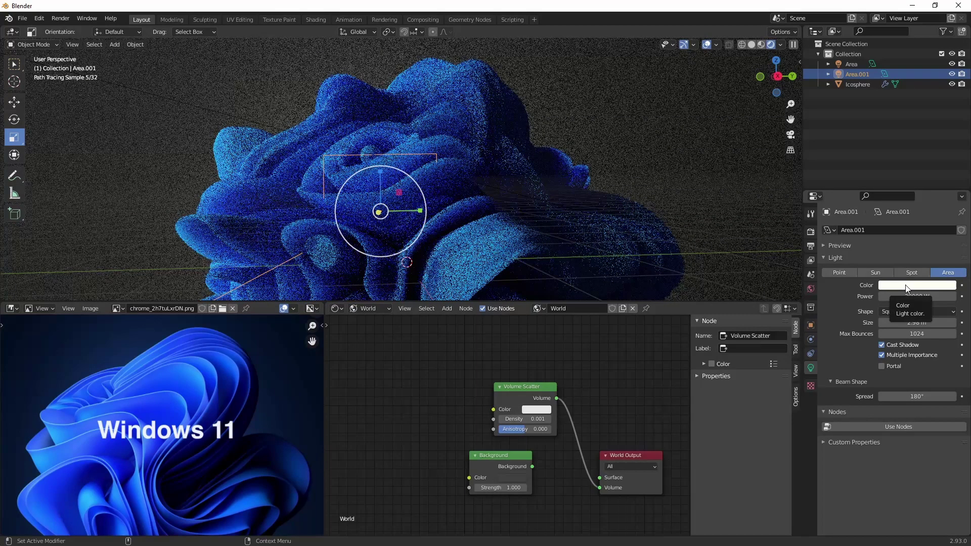
pyautogui.click(925, 297)
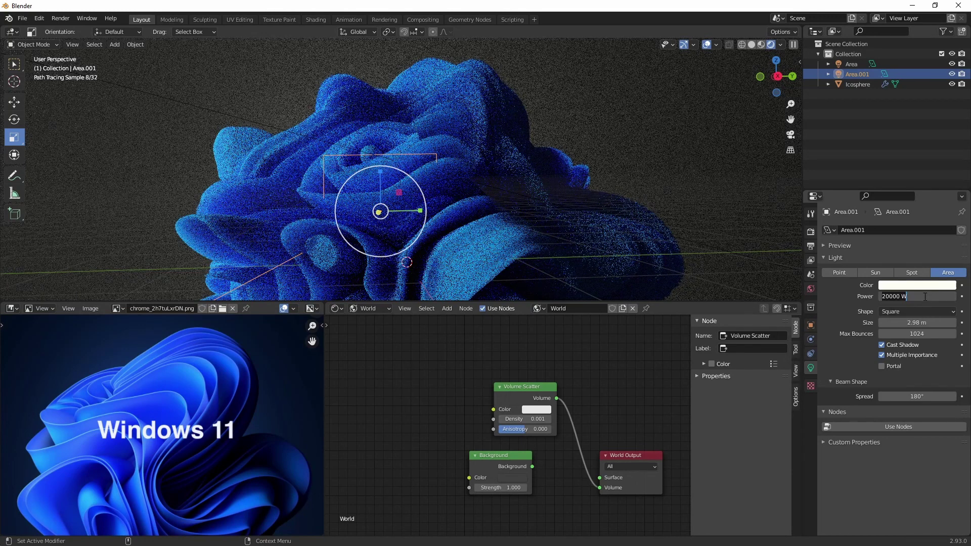
pyautogui.write('50000')
pyautogui.press('Return')
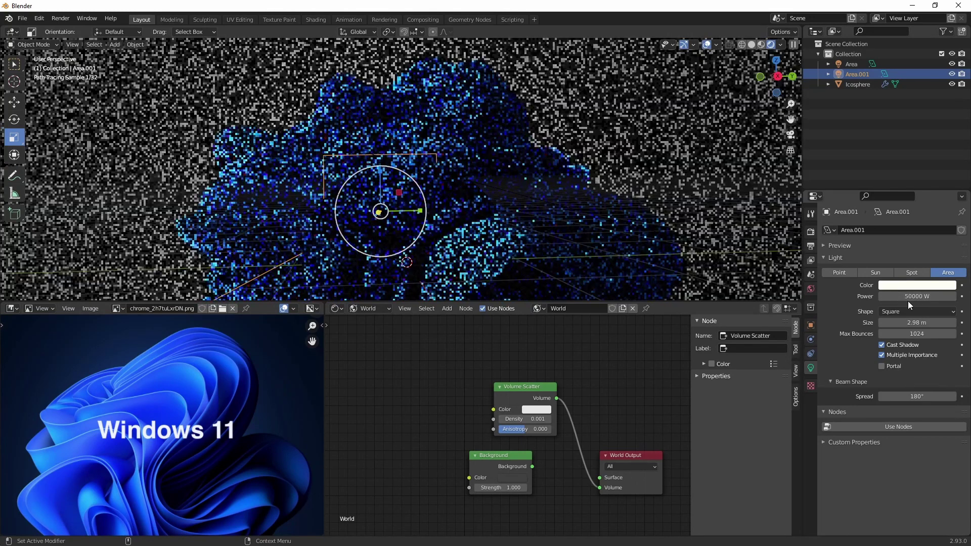
# - Set the second area light's color to a bright blue sampled from the Windows 11 reference image
pyautogui.click(919, 287)
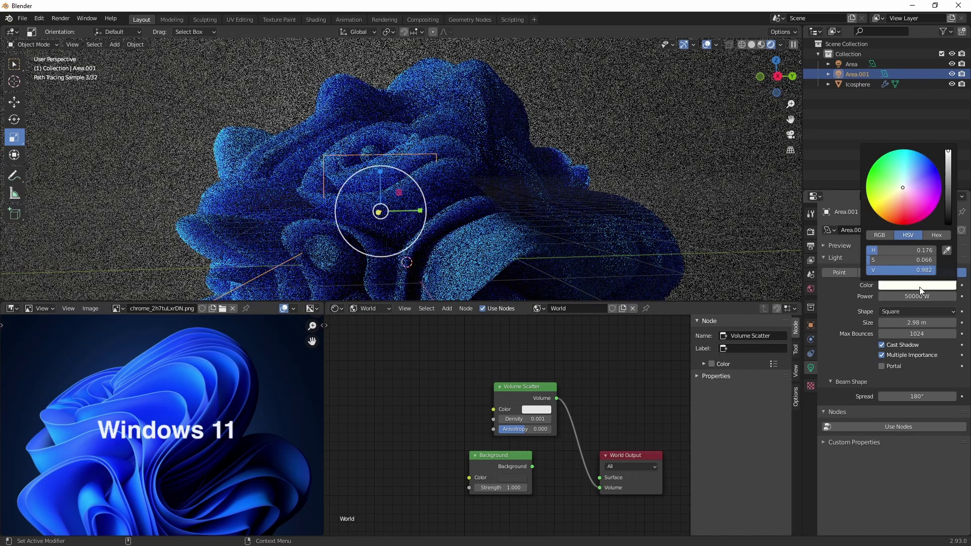
pyautogui.click(951, 238)
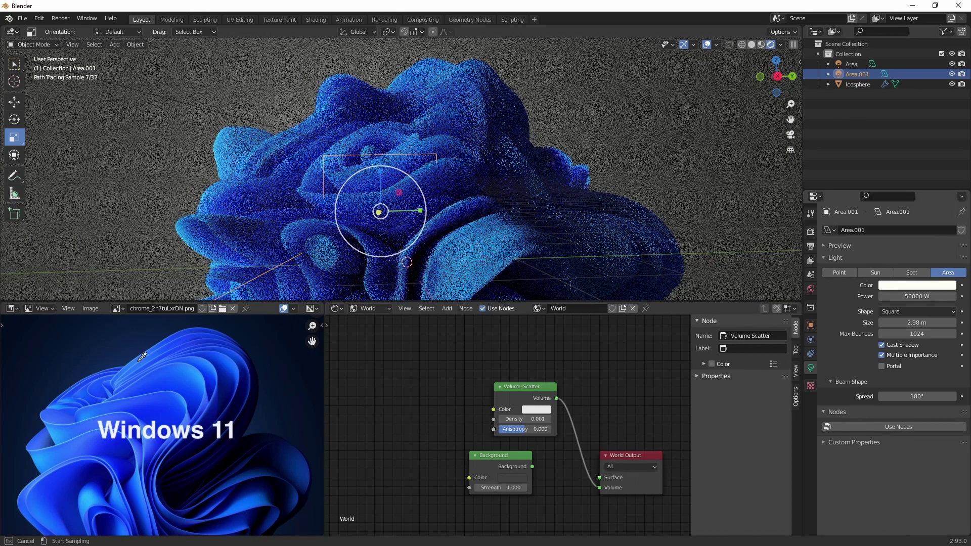
pyautogui.click(171, 384)
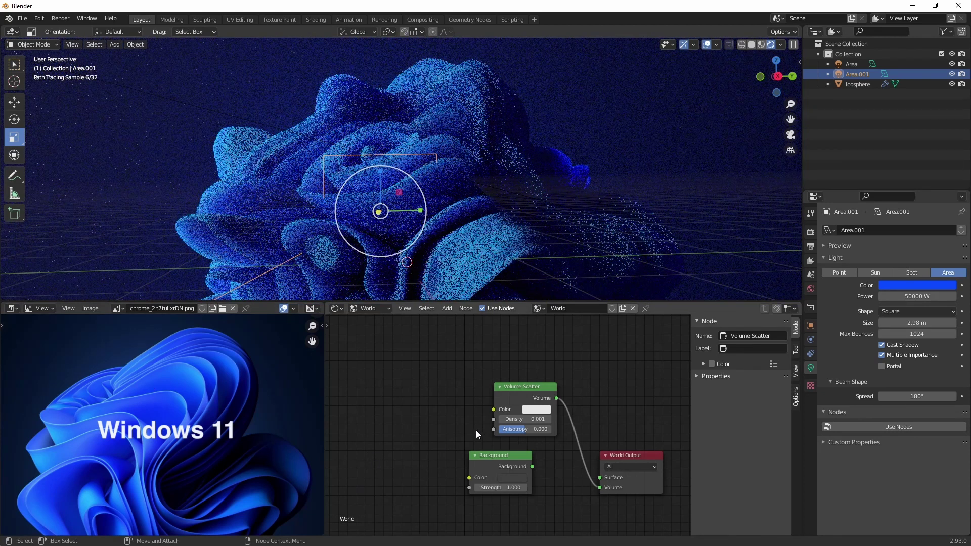
# - Add a camera to the scene and lock the camera to the view
pyautogui.click(114, 44)
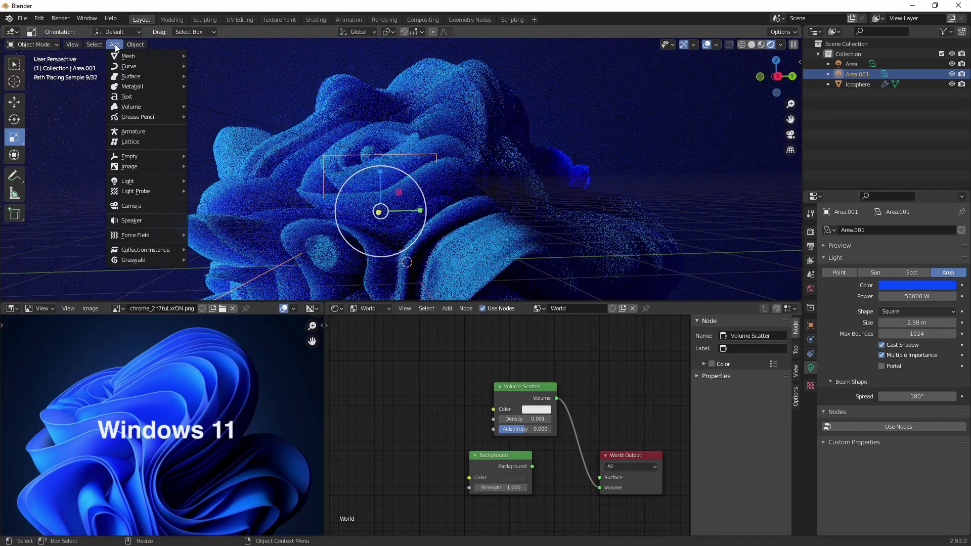
pyautogui.click(141, 208)
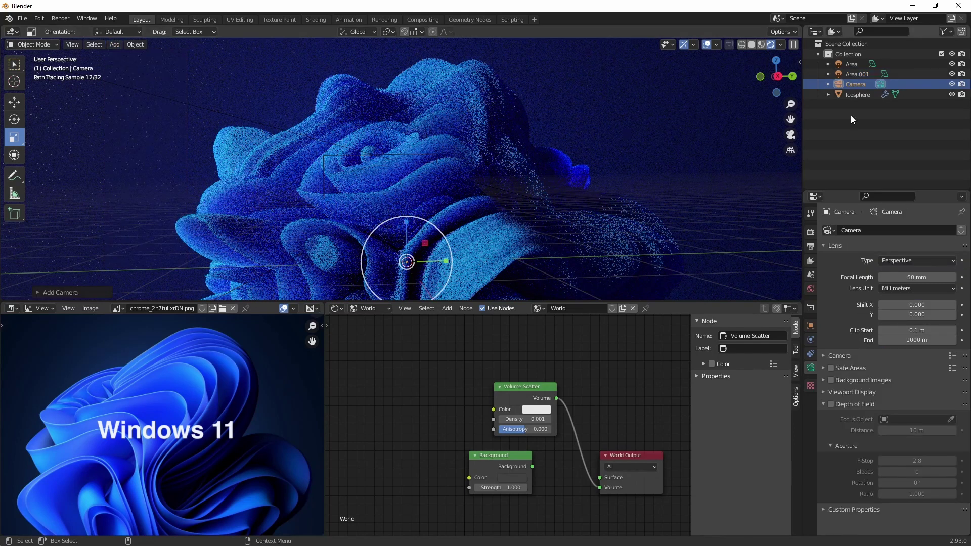
pyautogui.click(800, 60)
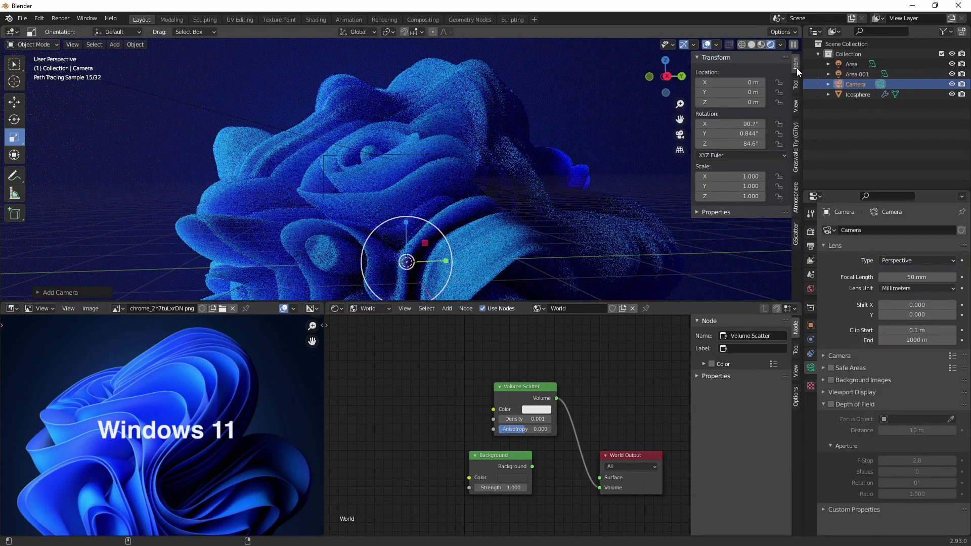
pyautogui.click(795, 107)
pyautogui.click(797, 84)
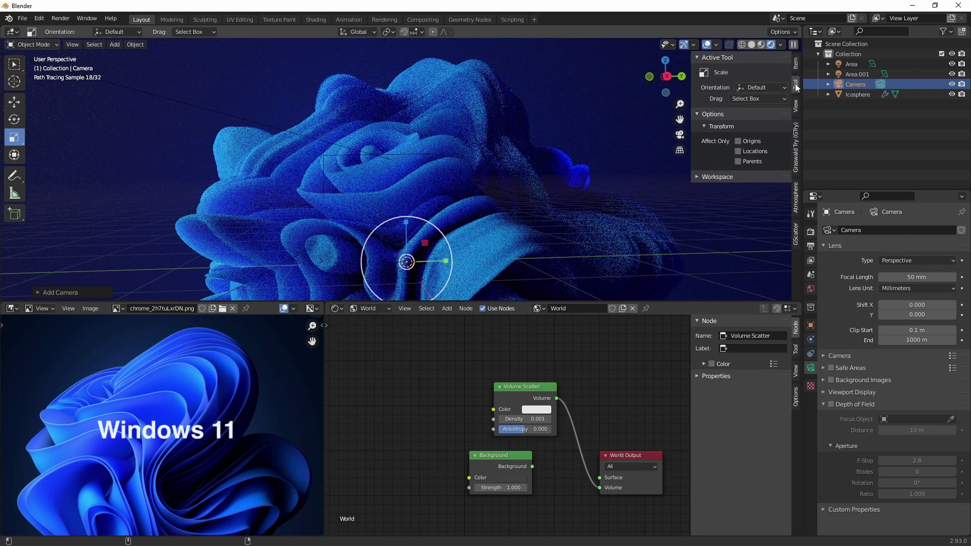
pyautogui.click(795, 107)
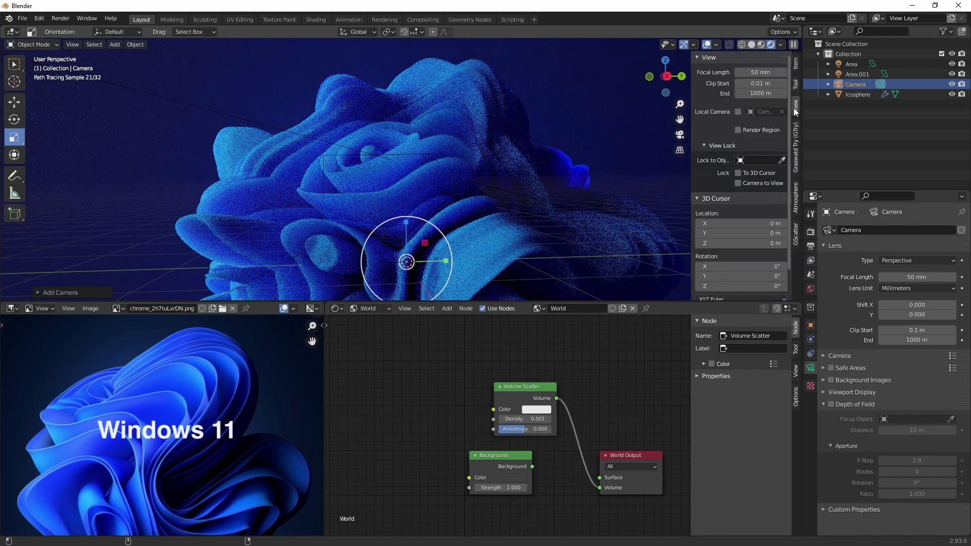
pyautogui.click(763, 184)
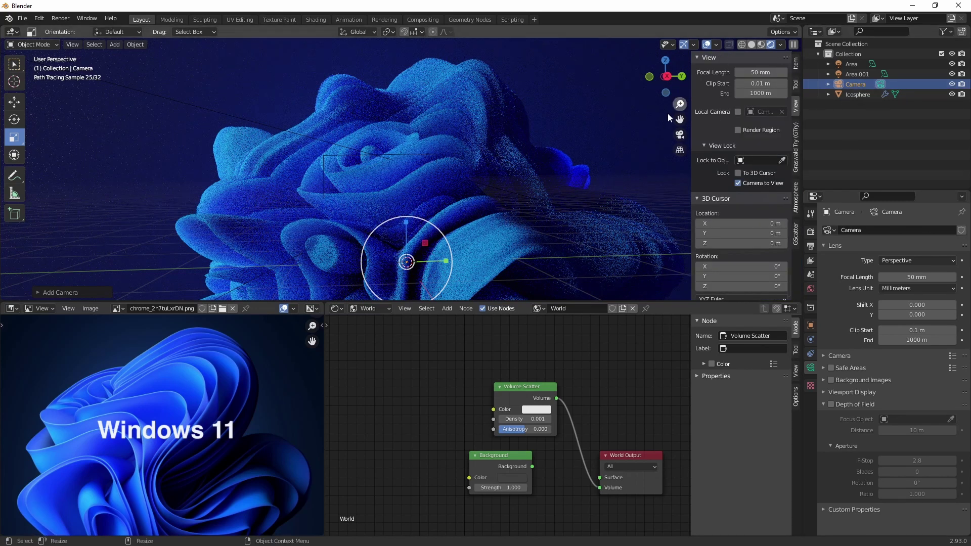
# - Look through the camera, select the icosphere and frame it in the camera view
pyautogui.click(680, 134)
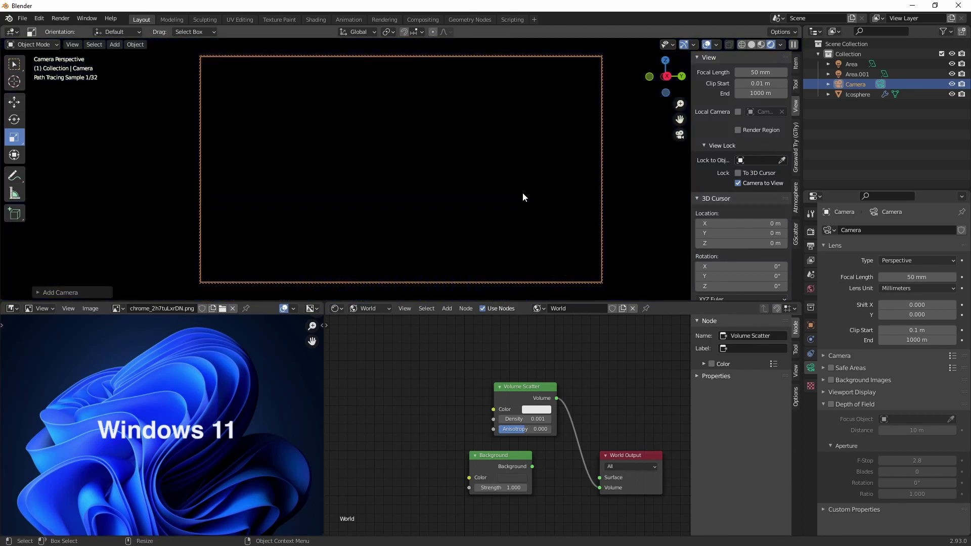
pyautogui.click(859, 97)
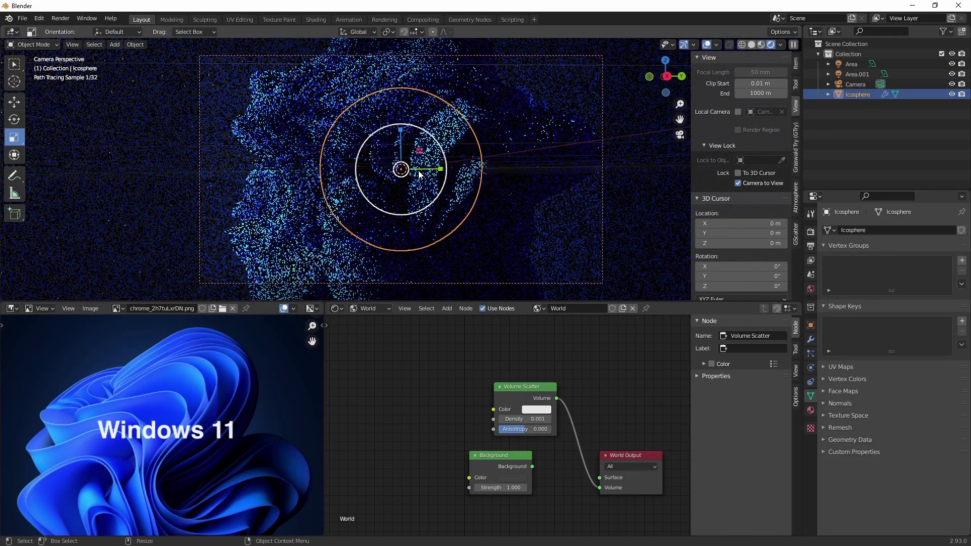
# - Adjust the camera framing so the displaced icosphere sits lower within the camera view
pyautogui.moveTo(430, 181)
pyautogui.mouseDown(button='middle')
pyautogui.moveTo(434, 220)
pyautogui.moveTo(450, 186)
pyautogui.moveTo(432, 192)
pyautogui.mouseUp(button='middle')
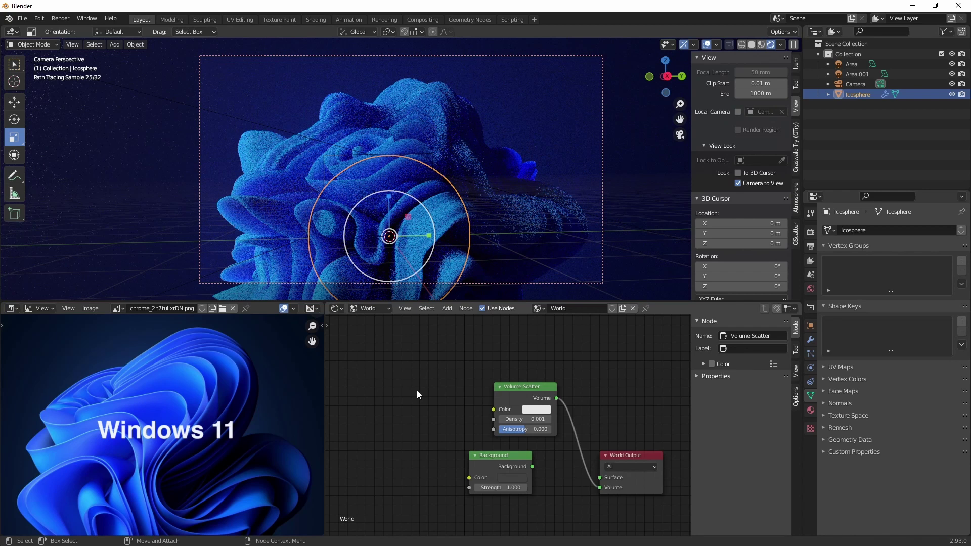
pyautogui.moveTo(533, 466); pyautogui.dragTo(600, 478)
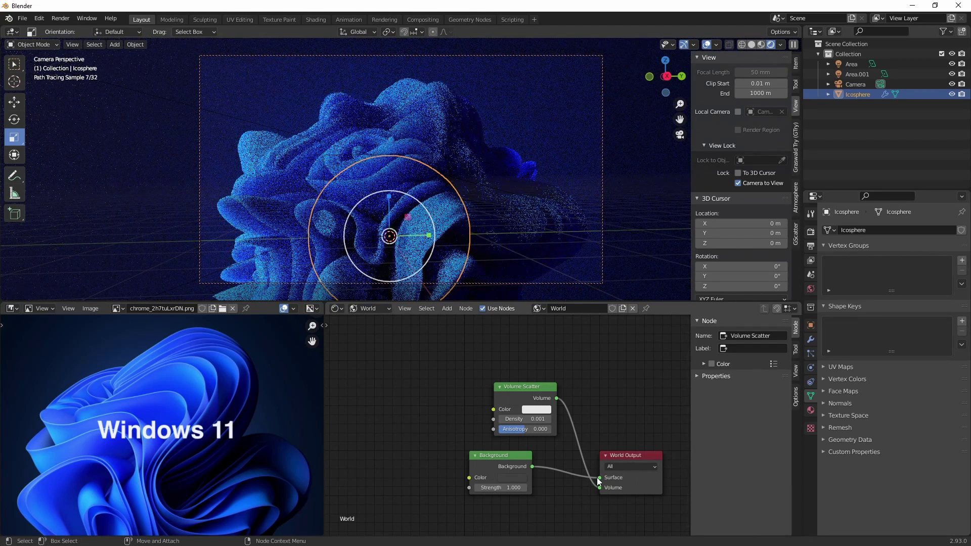
pyautogui.moveTo(598, 478); pyautogui.dragTo(604, 389)
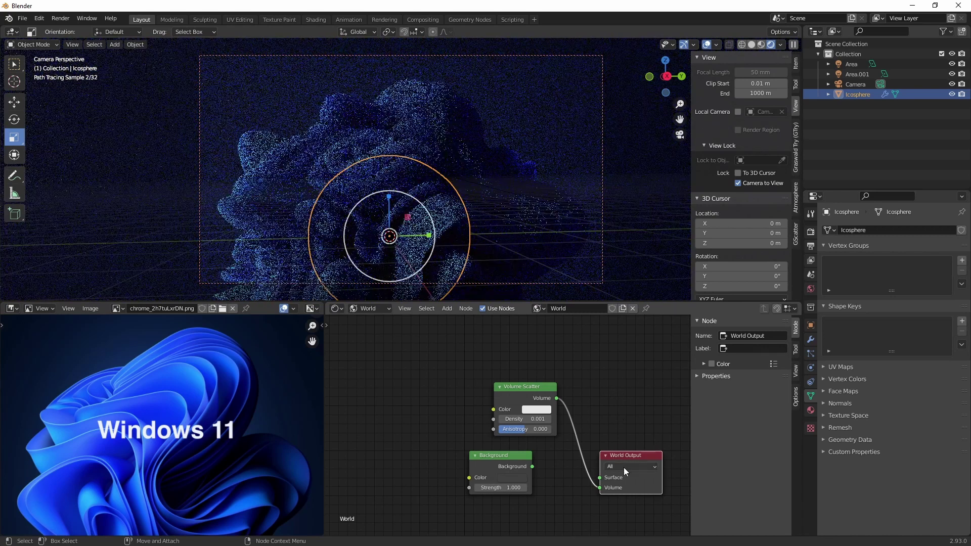
pyautogui.click(621, 395)
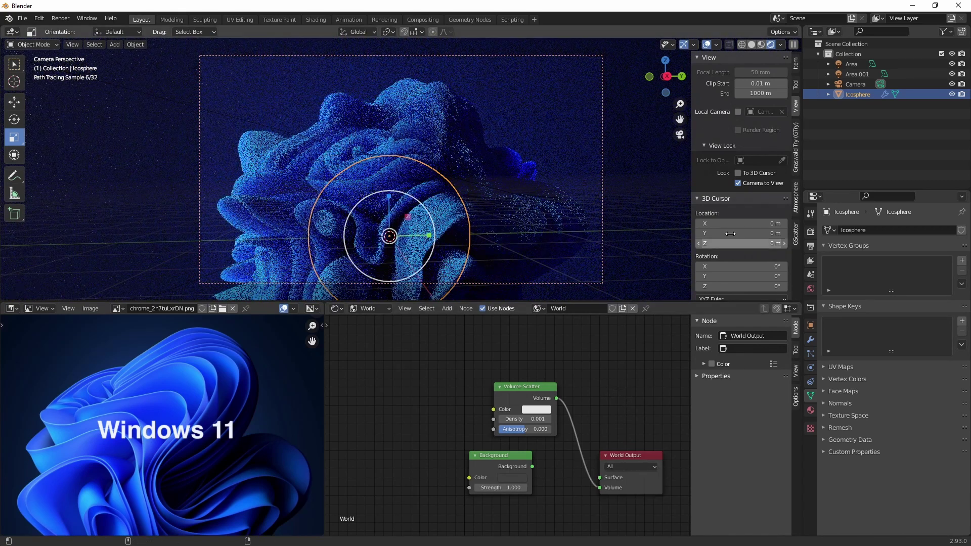
# - Duplicate the first area light, Area, and replace the world node editor with a 3D Viewport
pyautogui.click(852, 65)
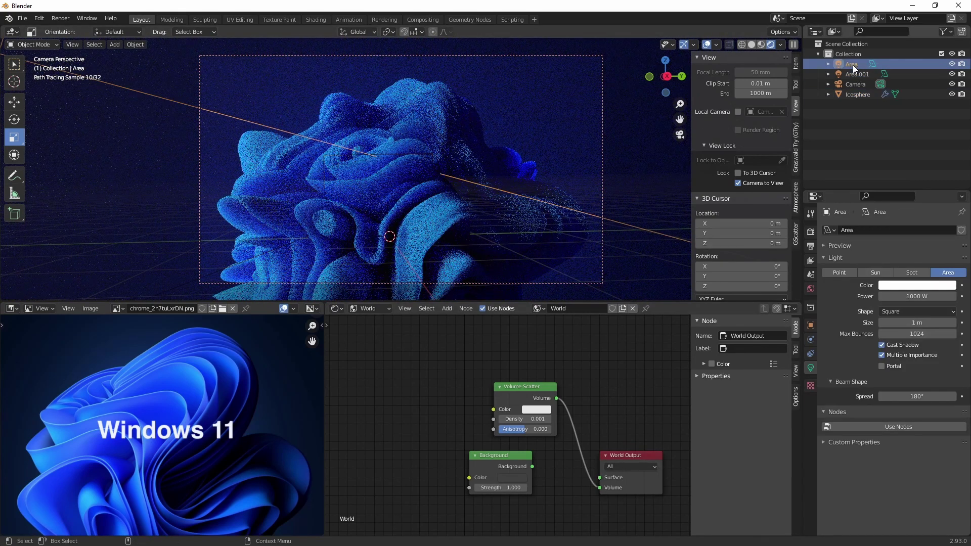
pyautogui.hotkey('ctrl', 'c')
pyautogui.hotkey('ctrl', 'v')
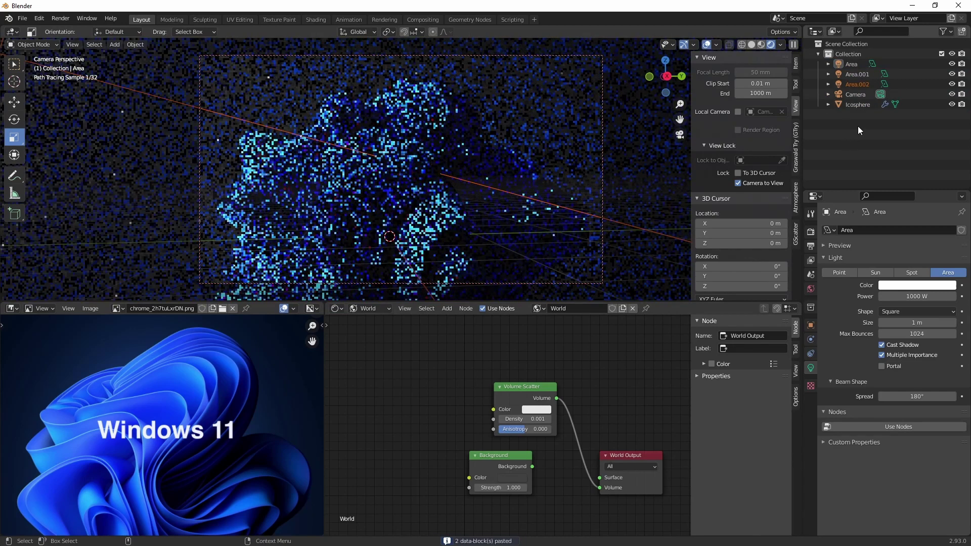
pyautogui.click(337, 308)
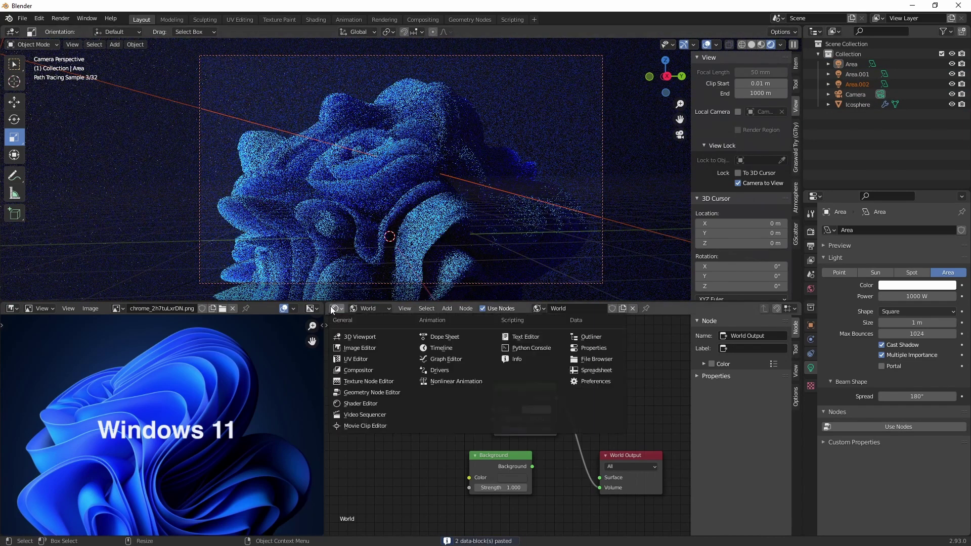
pyautogui.click(362, 336)
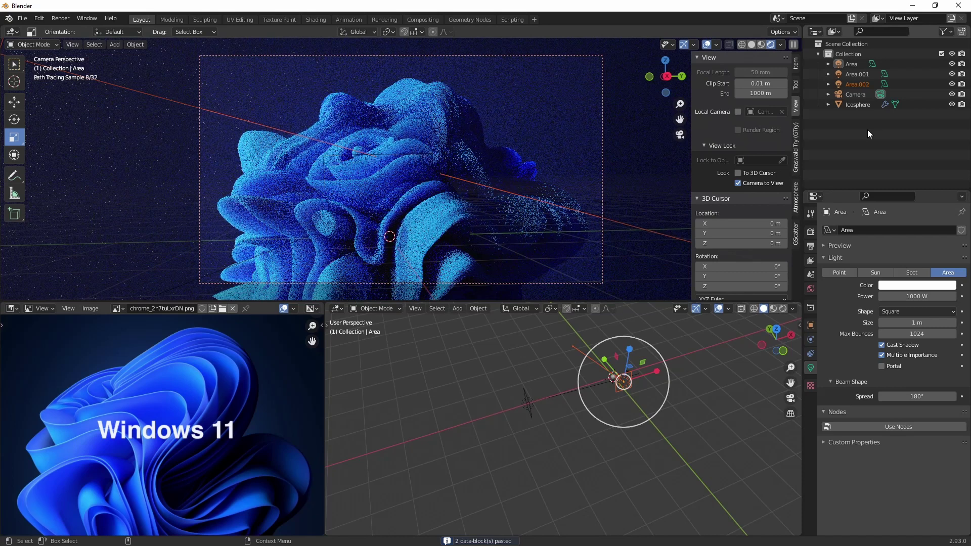
# - Move the duplicated light Area.002 to the +Y side of the icosphere and rotate it to face the mesh
pyautogui.click(860, 85)
pyautogui.keyDown('alt'); pyautogui.moveTo(607, 354); pyautogui.dragTo(572, 387); pyautogui.keyUp('alt')
pyautogui.press('w')
pyautogui.press('g')
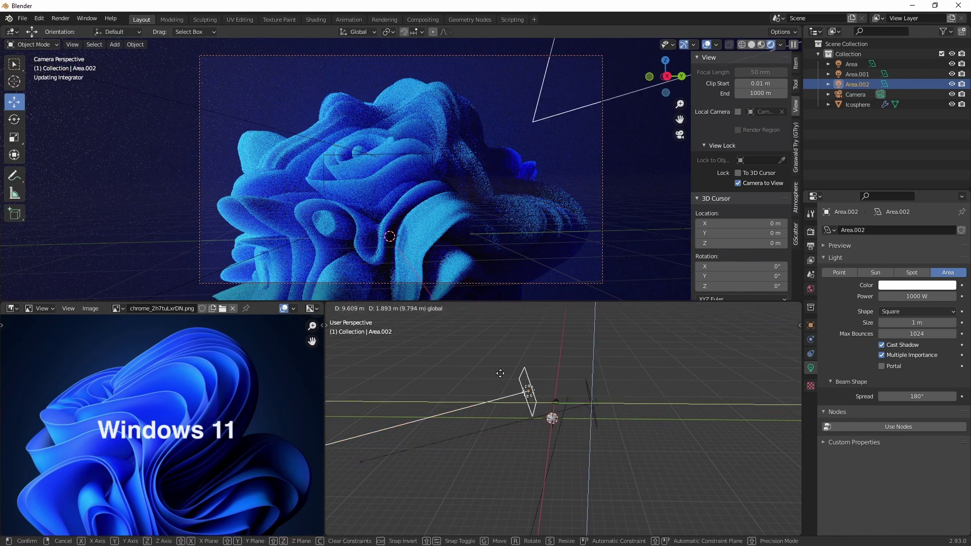
pyautogui.click(475, 370)
pyautogui.press('e')
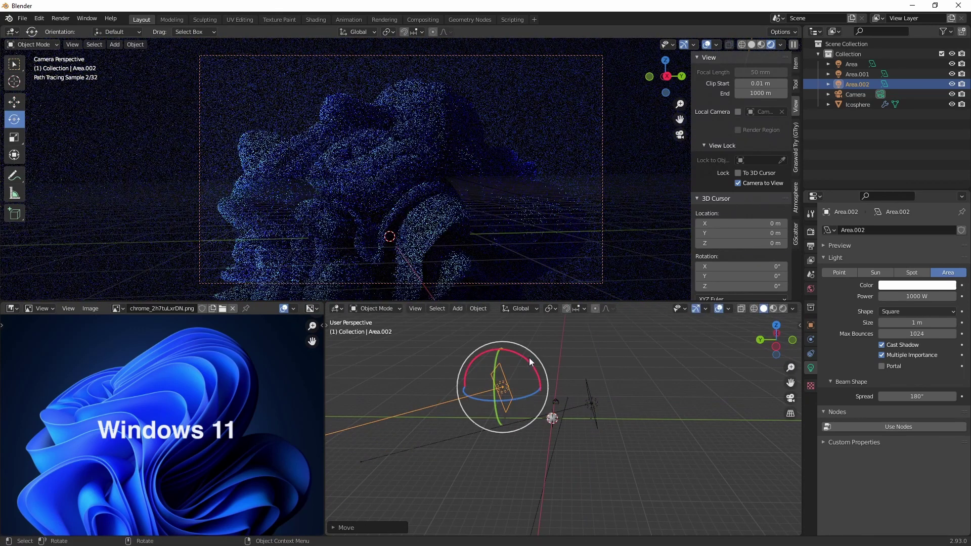
pyautogui.moveTo(529, 357); pyautogui.dragTo(461, 413)
# - Scale the Area.002 light up to a large panel and move it farther away from the icosphere
pyautogui.press('r')
pyautogui.moveTo(529, 366); pyautogui.dragTo(704, 344)
pyautogui.press('w')
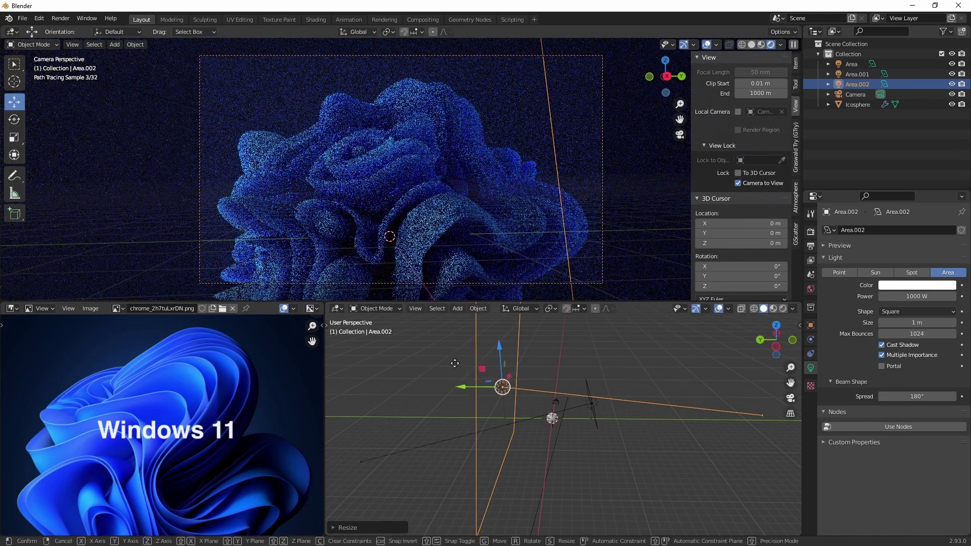
pyautogui.moveTo(455, 363); pyautogui.dragTo(416, 354)
# - Set the power of the Area.002 light to 500 W
pyautogui.doubleClick(916, 296)
pyautogui.write('500')
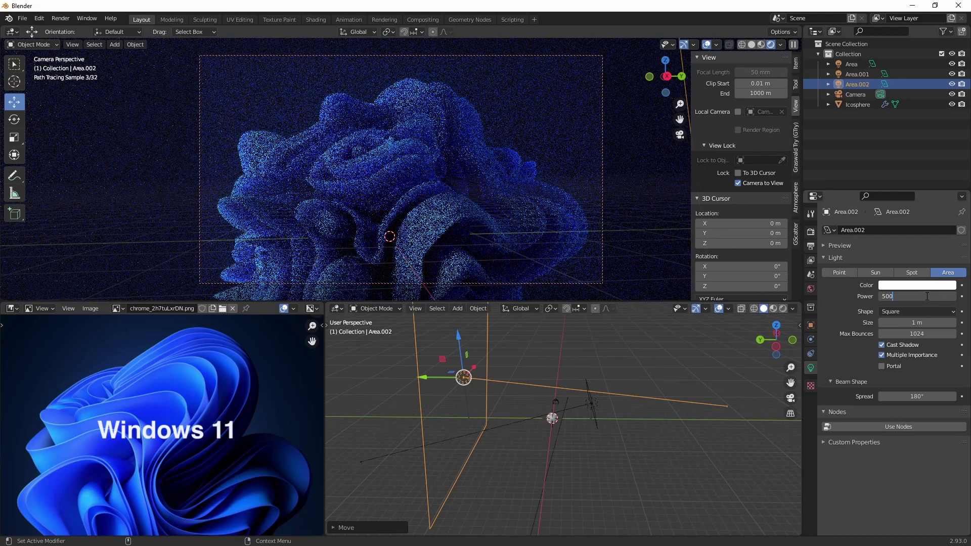
pyautogui.press('Return')
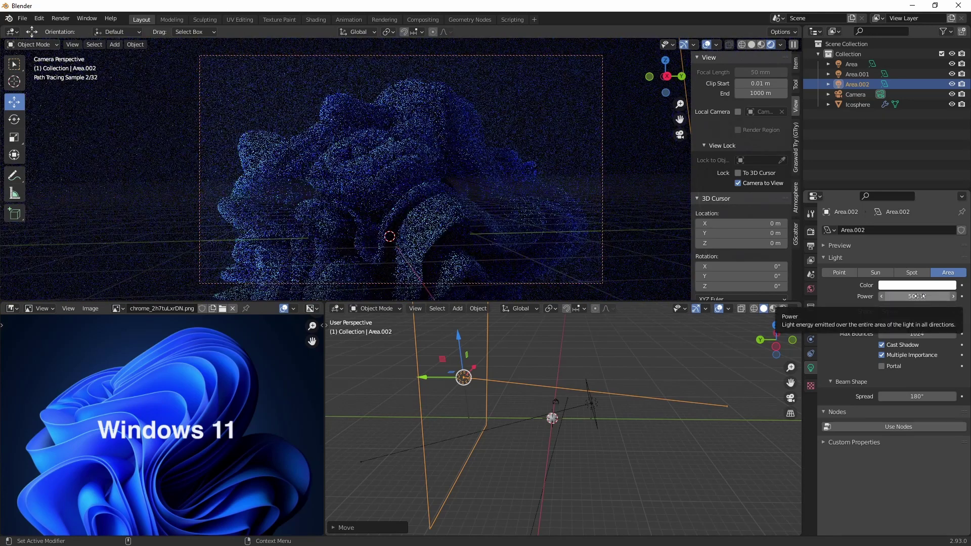
# - Select the icosphere and show its object material, Material.001, in the Shader Editor in place of the extra 3D Viewport
pyautogui.moveTo(577, 413); pyautogui.dragTo(602, 428, button='middle')
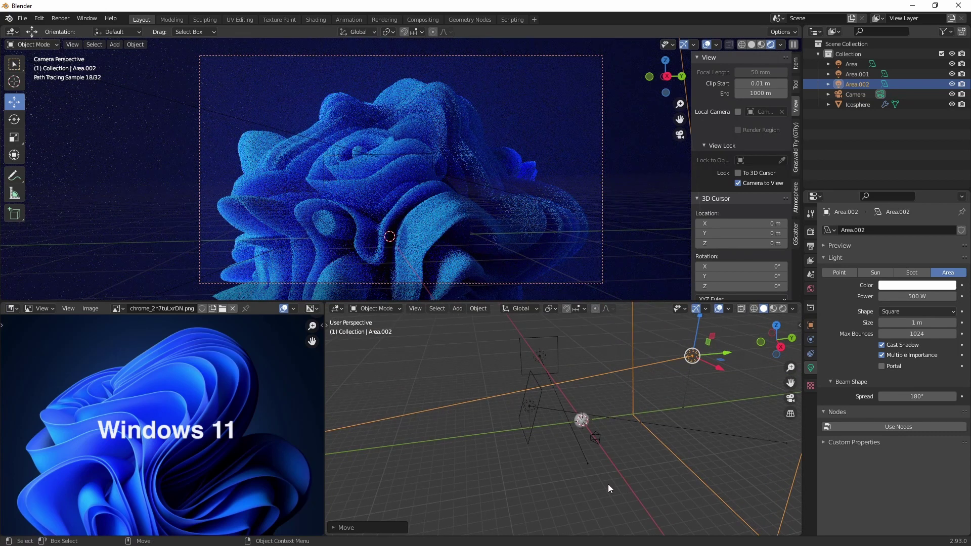
pyautogui.click(583, 426)
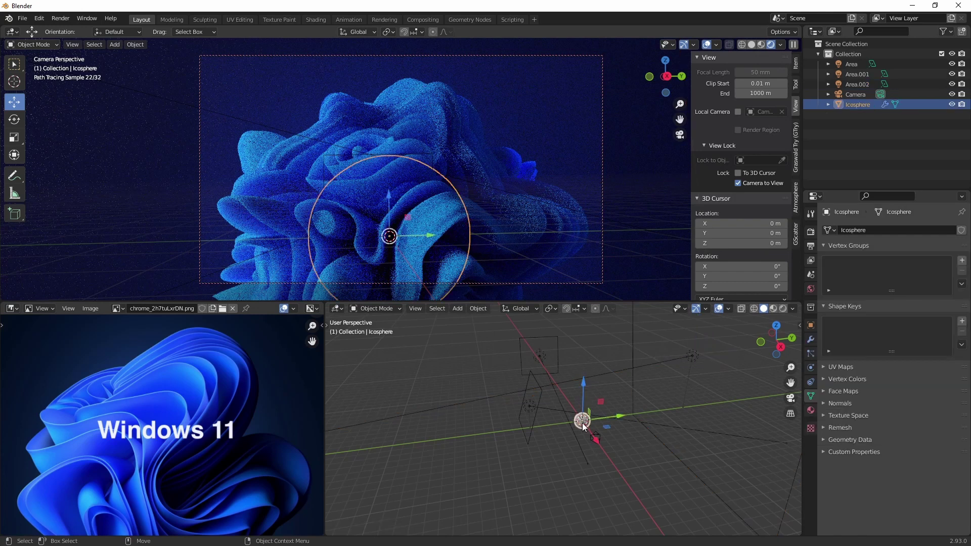
pyautogui.click(337, 308)
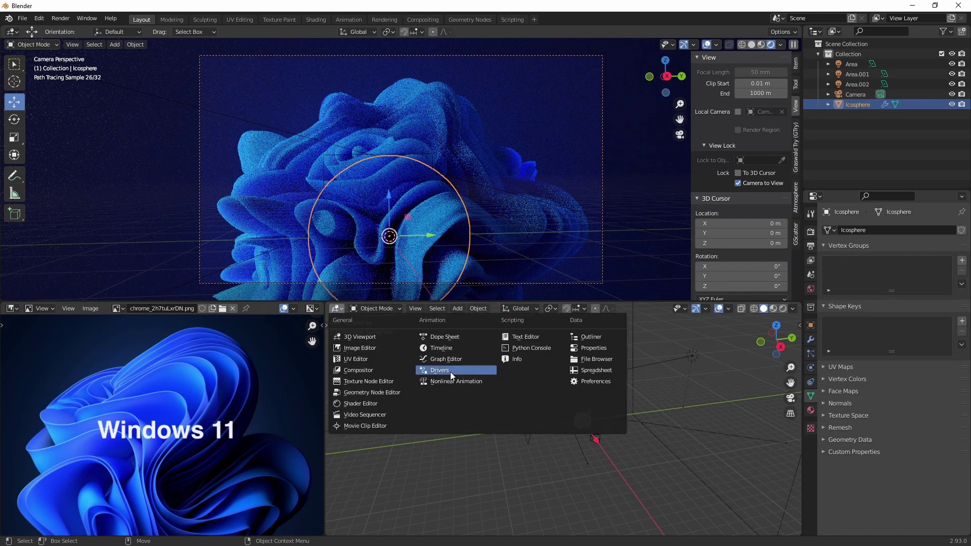
pyautogui.click(373, 404)
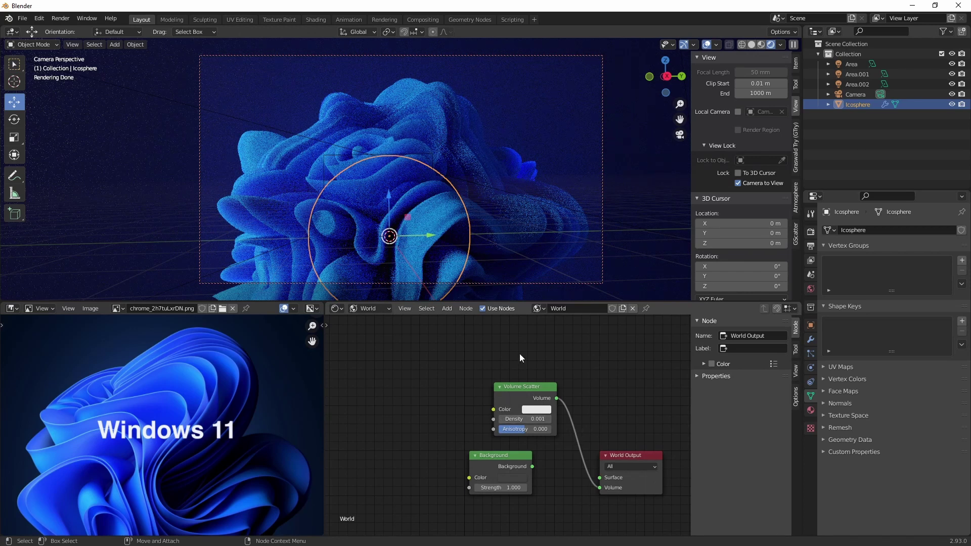
pyautogui.click(376, 308)
pyautogui.click(381, 321)
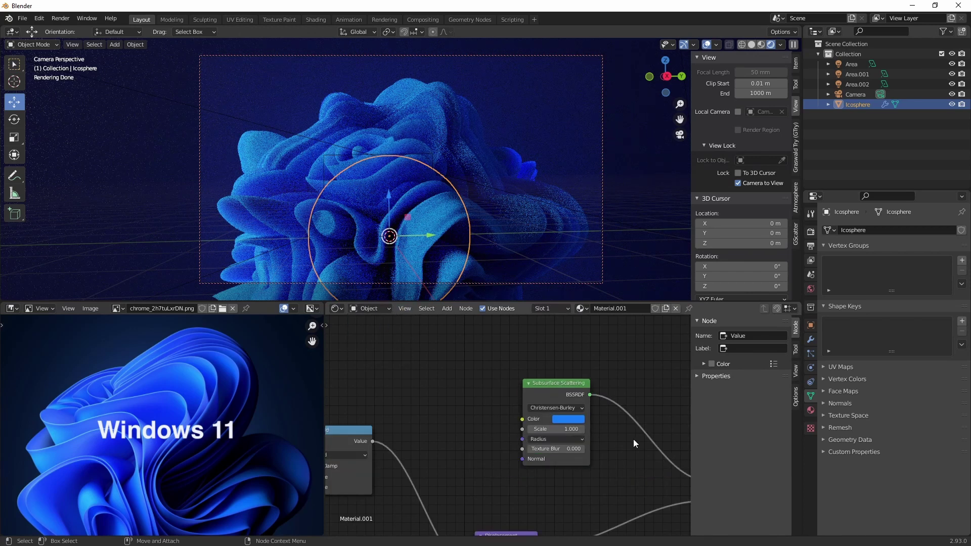
# - Set the Scale of the Subsurface Scattering node to 0.5
pyautogui.moveTo(633, 440); pyautogui.dragTo(580, 427, button='middle')
pyautogui.scroll(2, 580, 427)
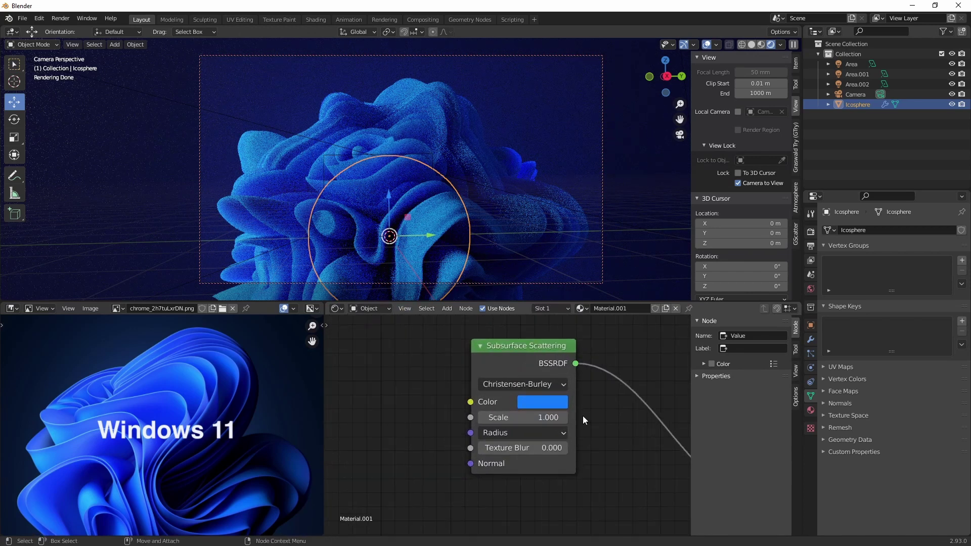
pyautogui.click(551, 417)
pyautogui.write('.5')
pyautogui.press('Return')
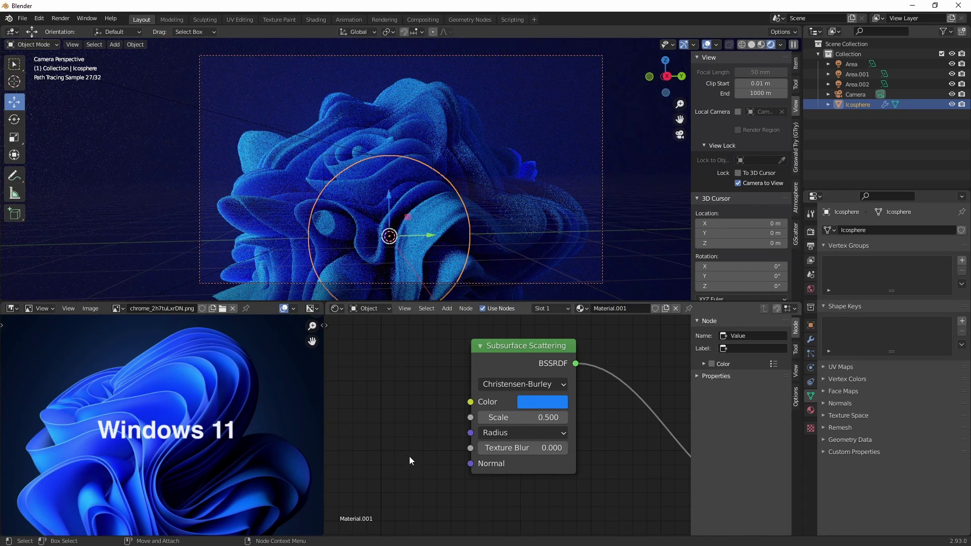
# - Add a Mapping node before the Noise Texture and connect its Vector output to the texture's Vector input
pyautogui.scroll(-4, 414, 463)
pyautogui.moveTo(549, 412); pyautogui.dragTo(429, 472, button='middle')
pyautogui.scroll(3, 448, 491)
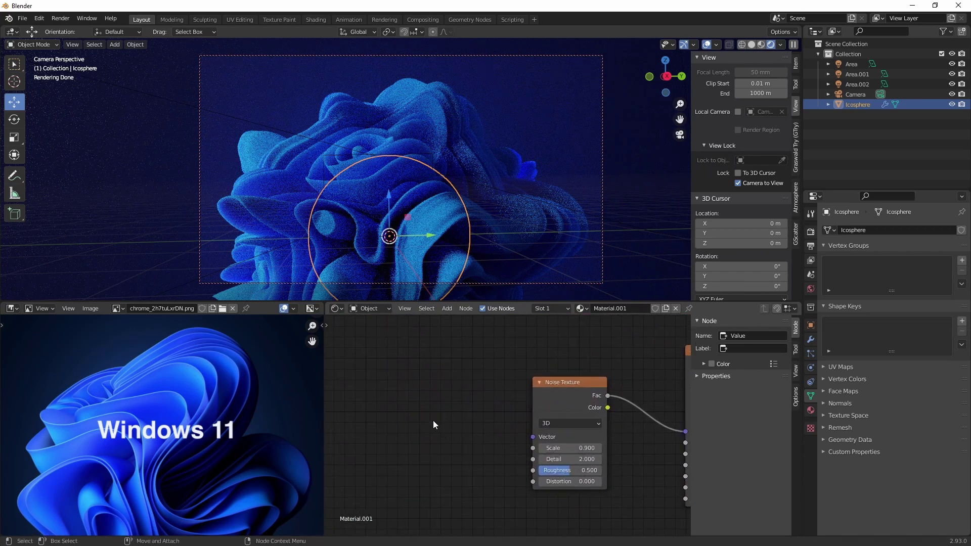
pyautogui.hotkey('shift', 'a')
pyautogui.write('mapp')
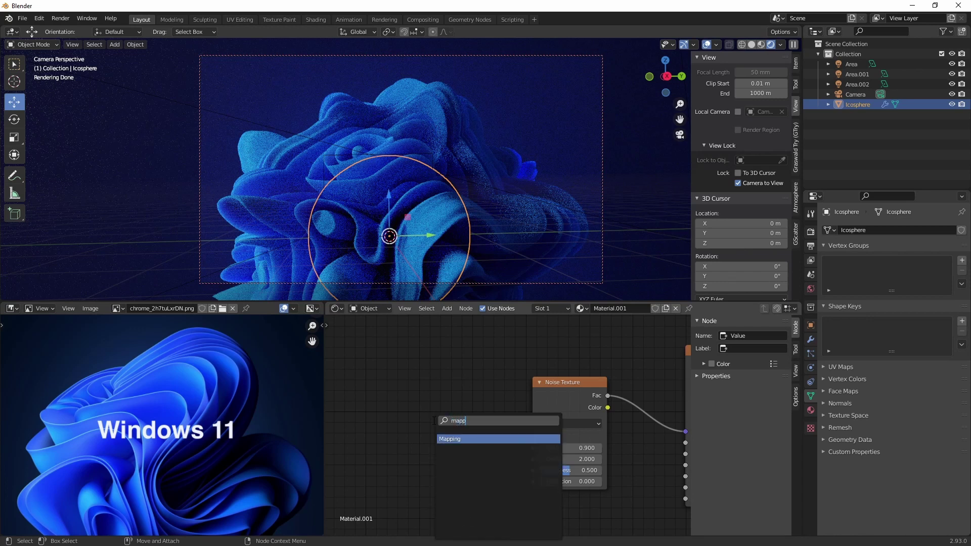
pyautogui.press('Return')
pyautogui.click(433, 420)
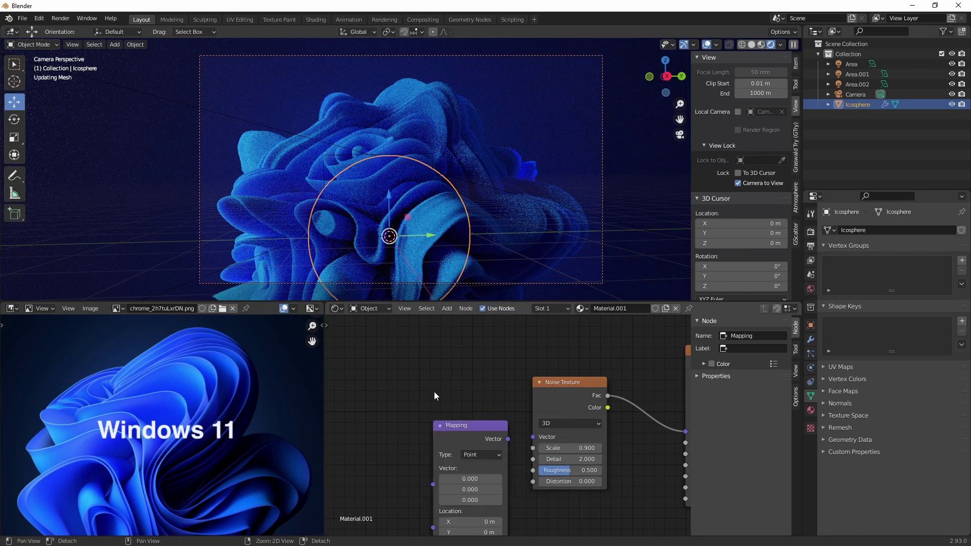
pyautogui.moveTo(533, 437); pyautogui.dragTo(508, 439)
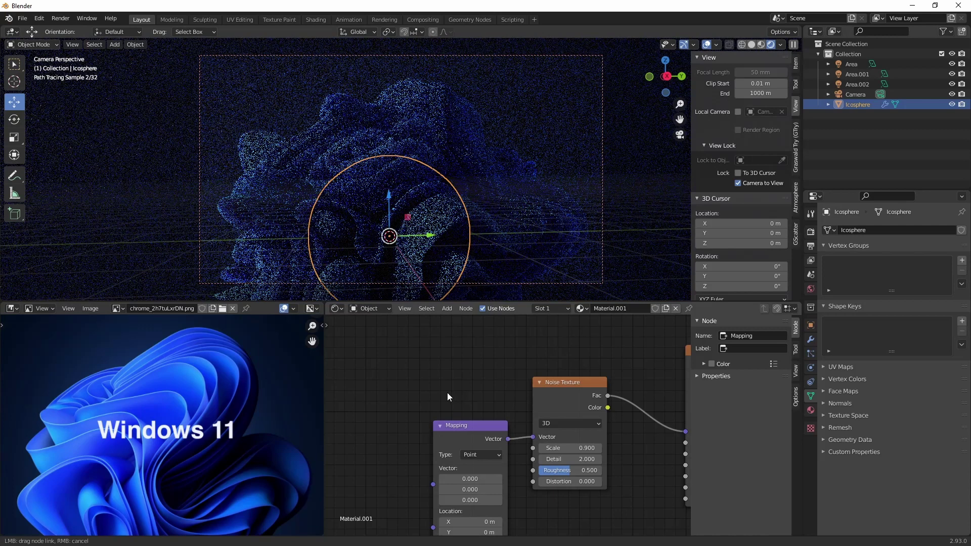
# - Add a Texture Coordinate node beside the Mapping node and link its Generated output to the Mapping Vector input
pyautogui.moveTo(447, 392); pyautogui.dragTo(571, 382, button='middle')
pyautogui.hotkey('shift', 'a')
pyautogui.write('text')
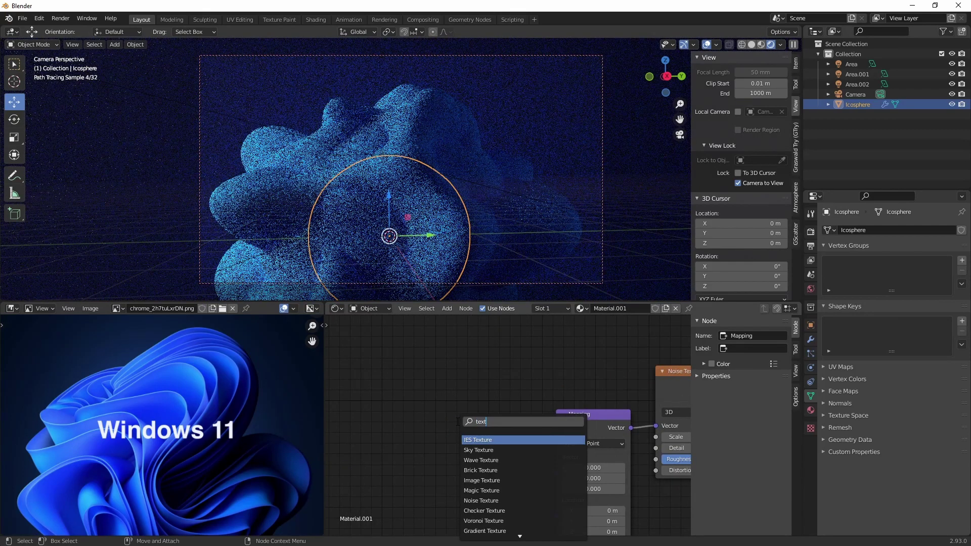
pyautogui.write('ure')
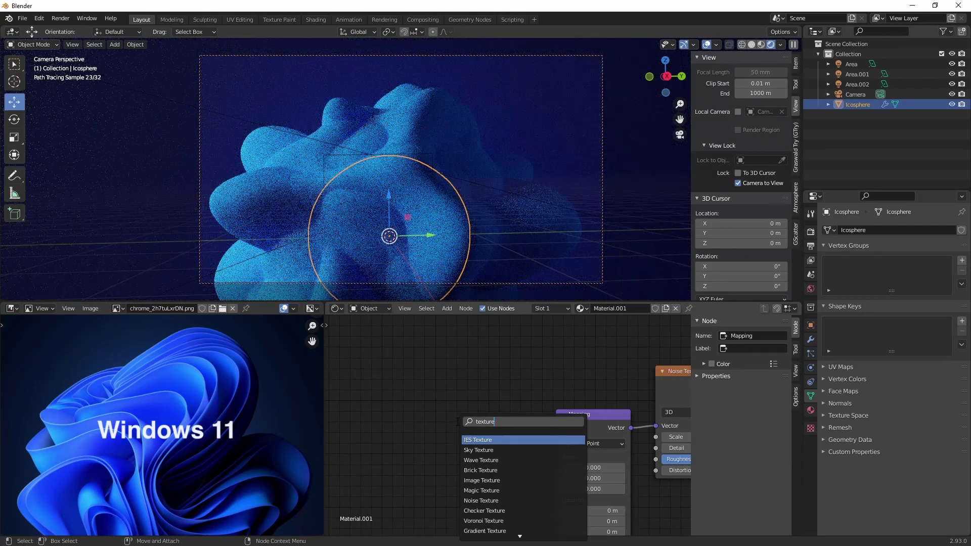
pyautogui.write(' c')
pyautogui.press('Down')
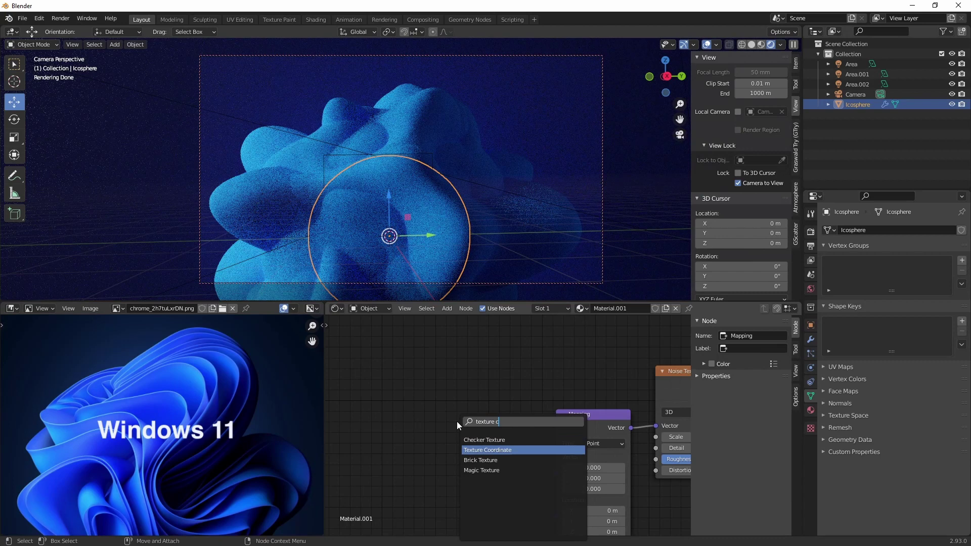
pyautogui.press('Return')
pyautogui.click(449, 413)
pyautogui.moveTo(536, 440); pyautogui.dragTo(561, 472)
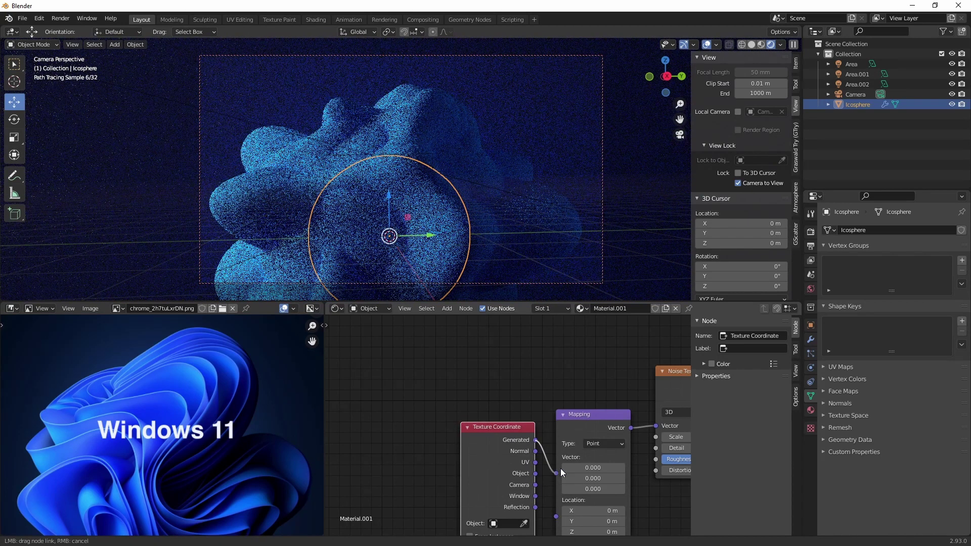
pyautogui.moveTo(508, 429); pyautogui.dragTo(463, 431)
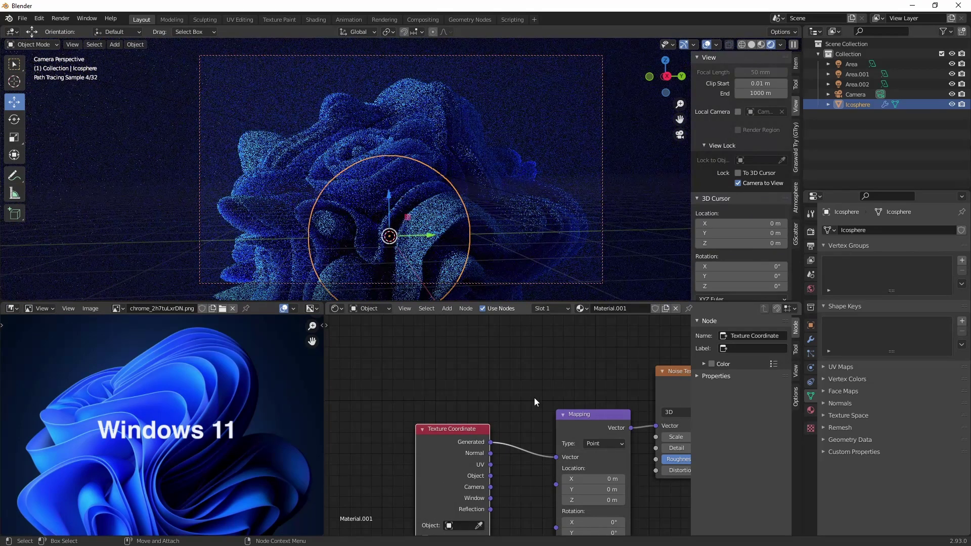
# - Replace the reference image editor with a Timeline and insert a single keyframe on the Mapping node's X Location at frame 1
pyautogui.click(14, 308)
pyautogui.click(117, 349)
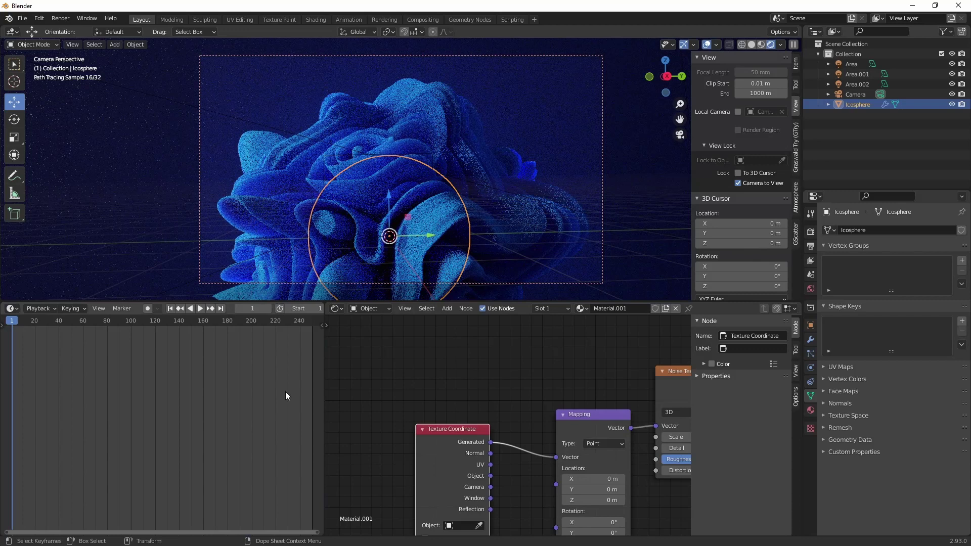
pyautogui.rightClick(601, 477)
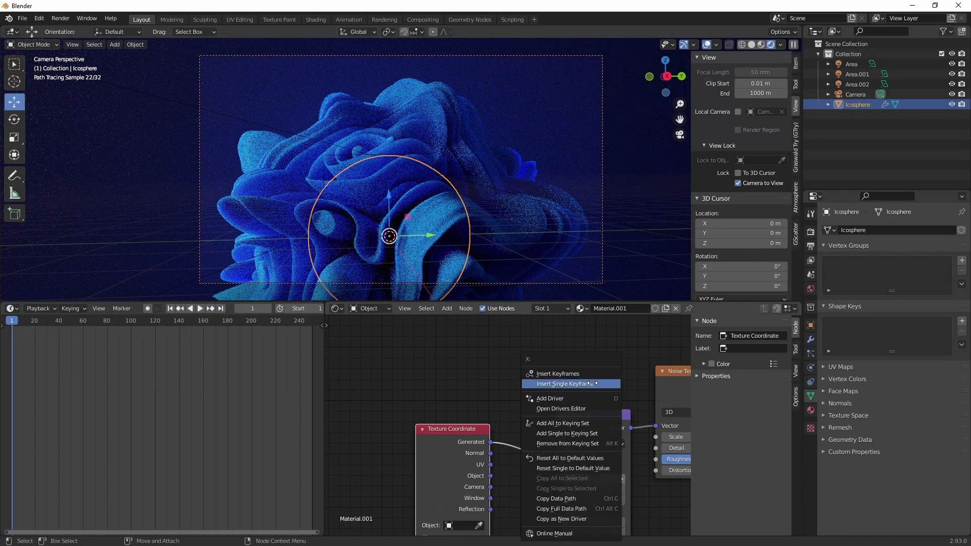
pyautogui.click(564, 384)
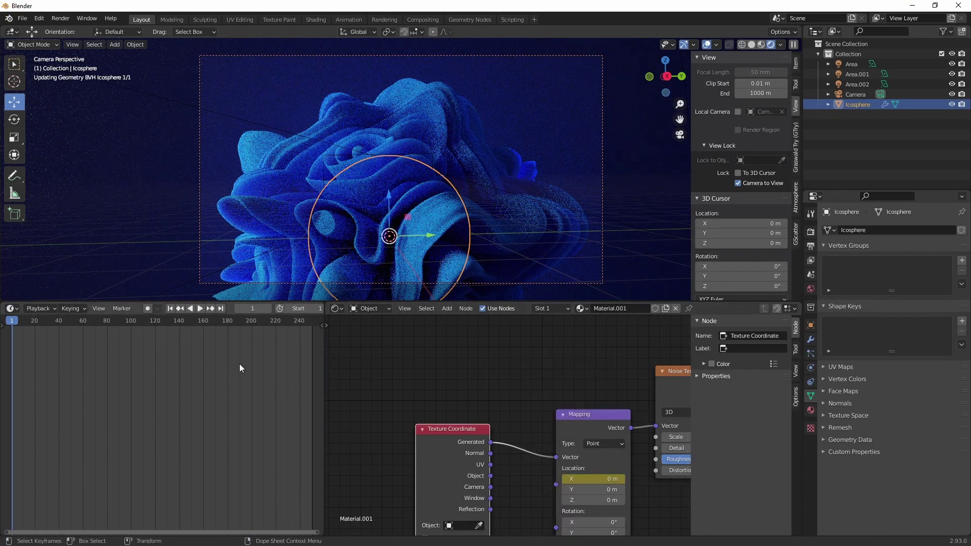
# - At frame 250, set the Mapping node's X Location to 1.25 m and insert a single keyframe on it
pyautogui.click(311, 323)
pyautogui.press('space')
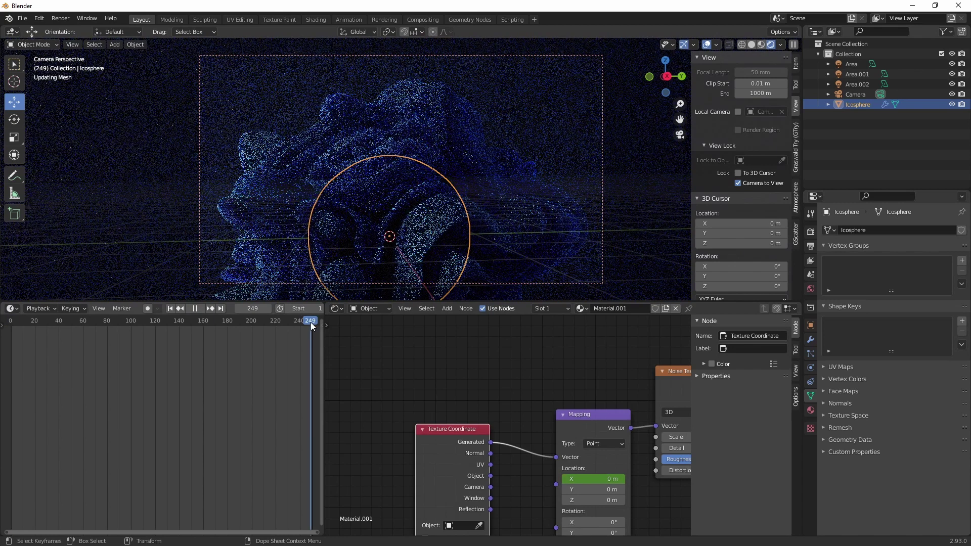
pyautogui.press('space')
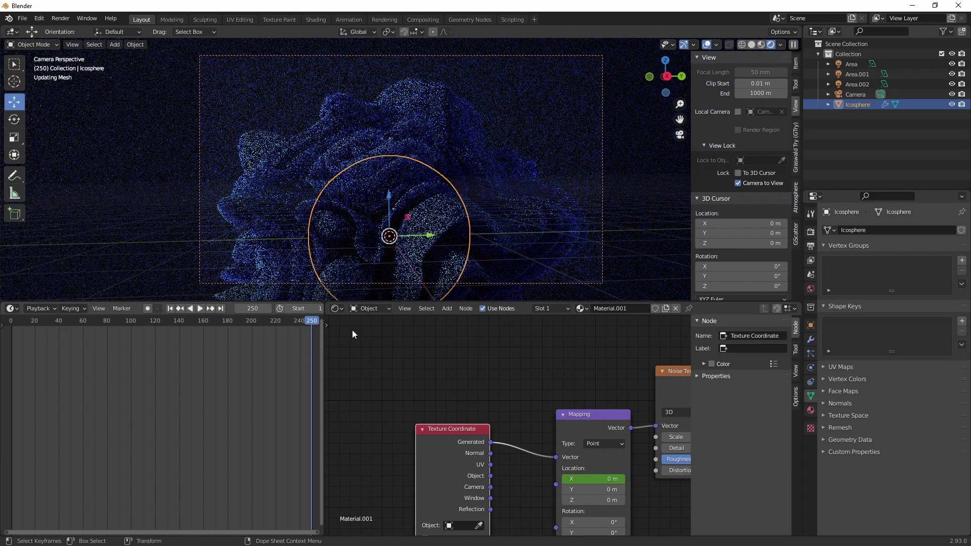
pyautogui.click(588, 479)
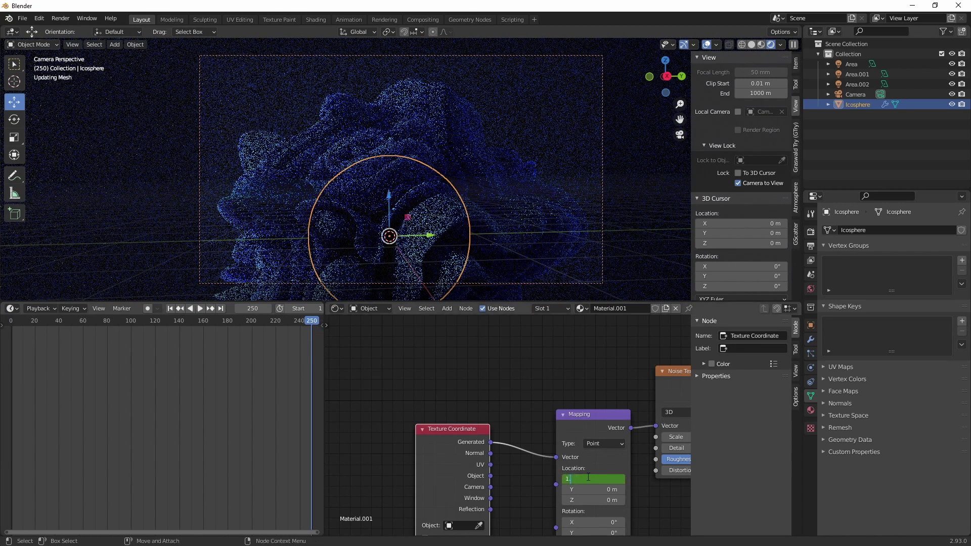
pyautogui.press('Return')
pyautogui.rightClick(602, 478)
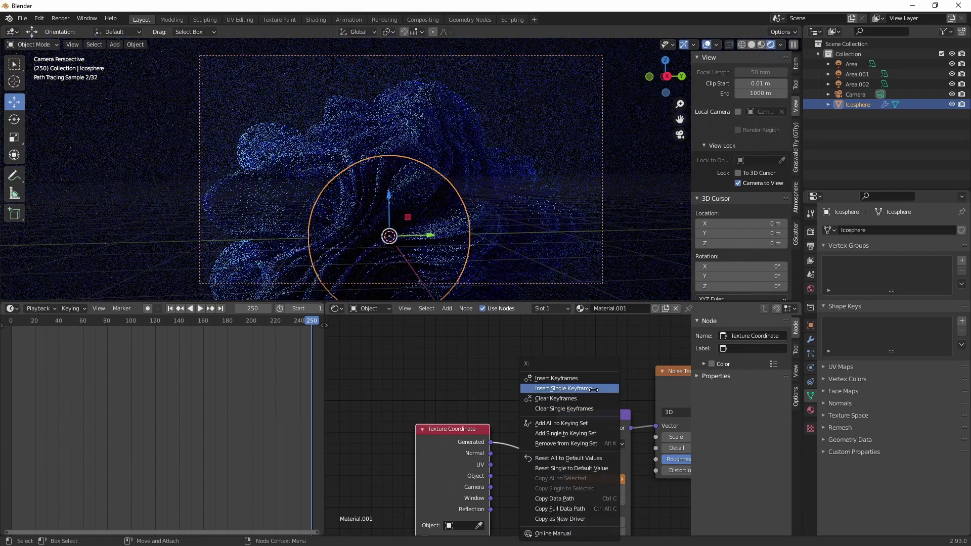
pyautogui.click(617, 387)
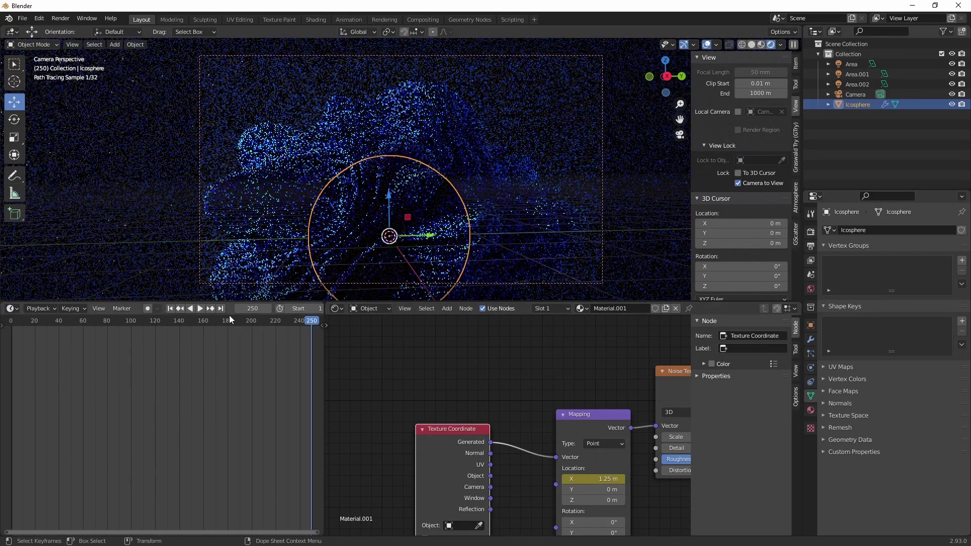
# - Switch the viewport to Material Preview shading and play the noise animation on the icosphere
pyautogui.moveTo(180, 319); pyautogui.dragTo(158, 320)
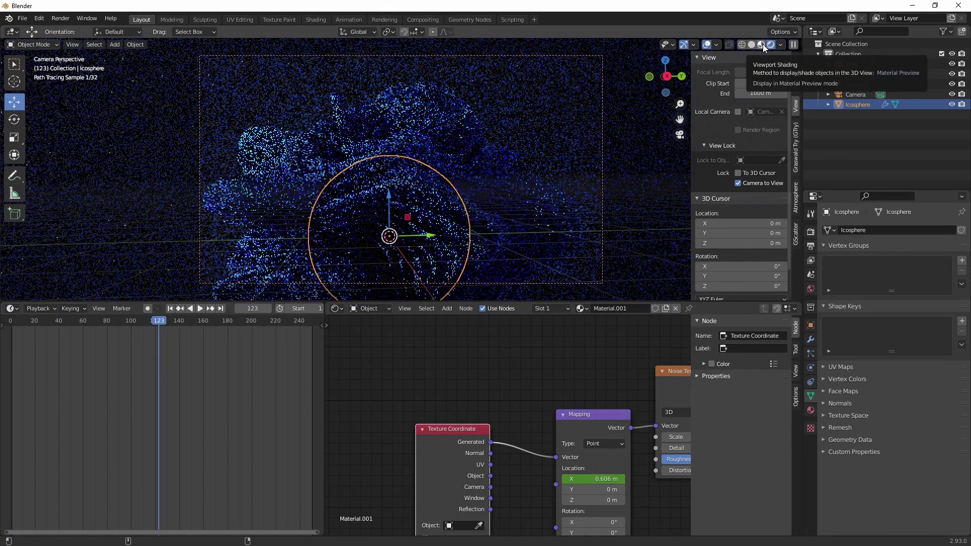
pyautogui.click(761, 44)
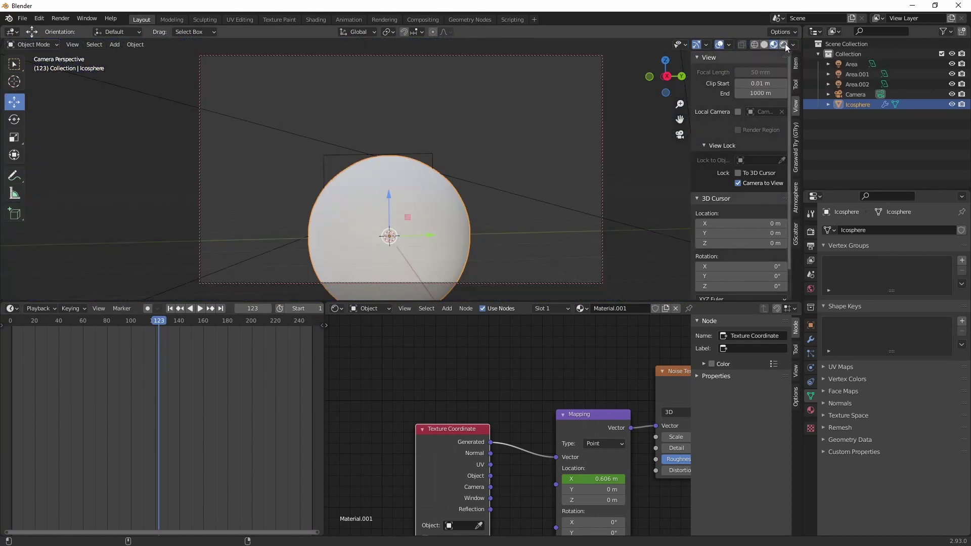
pyautogui.click(784, 44)
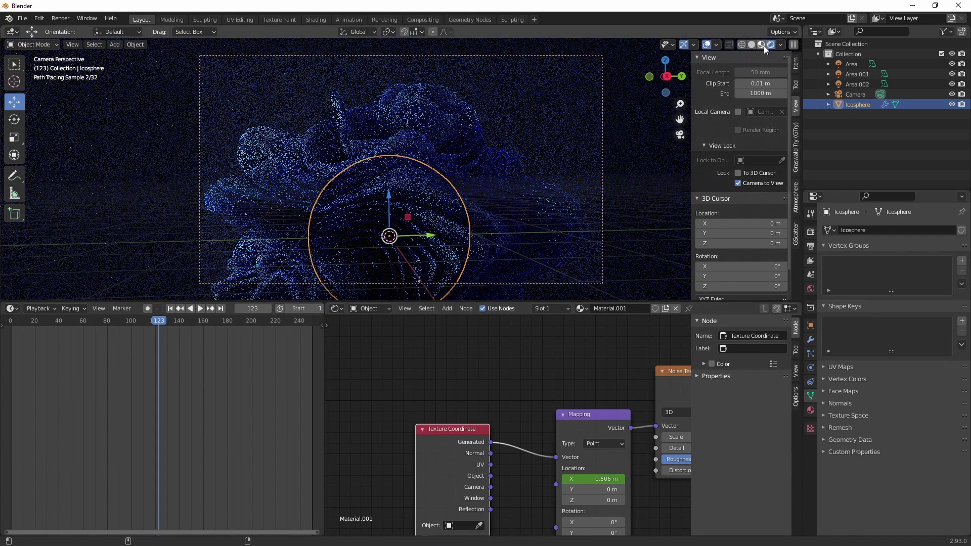
pyautogui.click(762, 44)
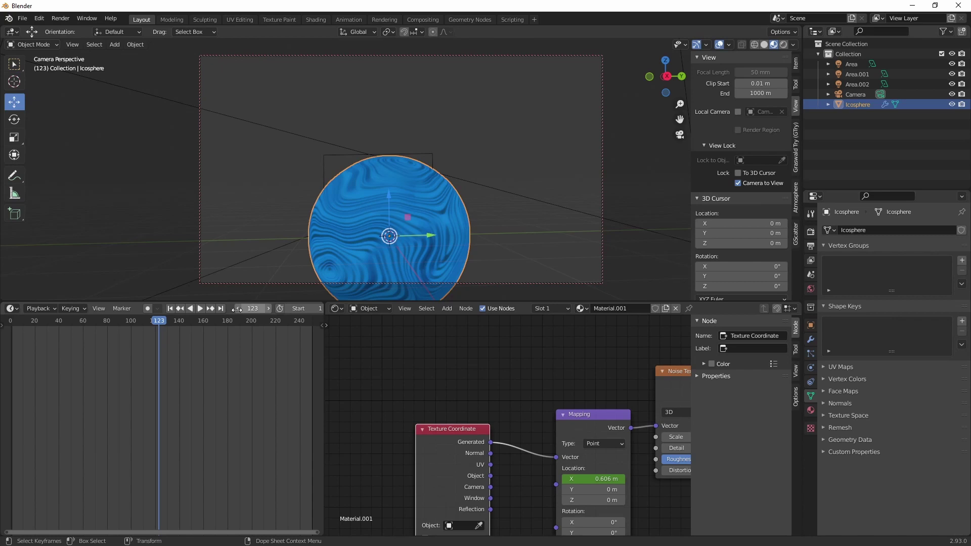
pyautogui.click(202, 309)
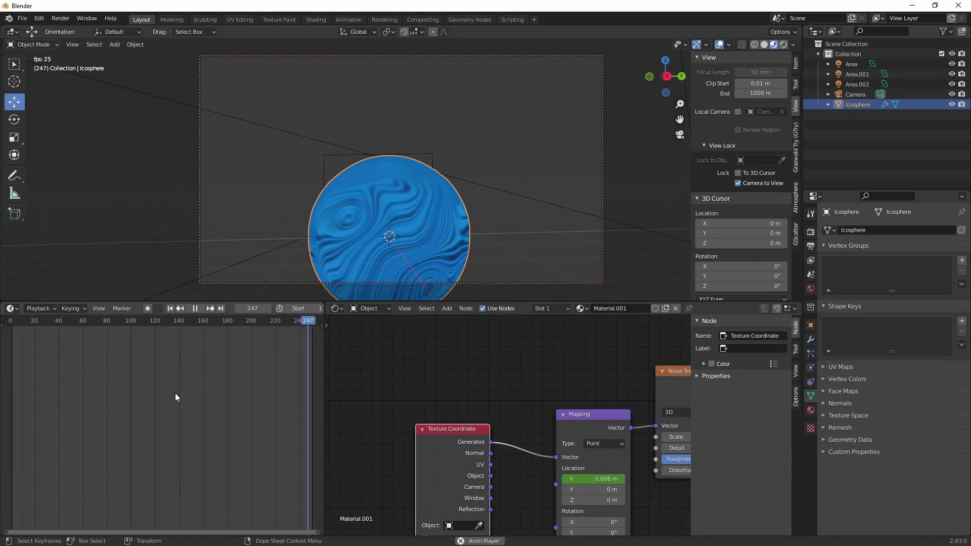
# - Show the Mapping node's curve in a Graph Editor replacing the Timeline, set its keyframes to Linear interpolation, and stop playback
pyautogui.click(596, 412)
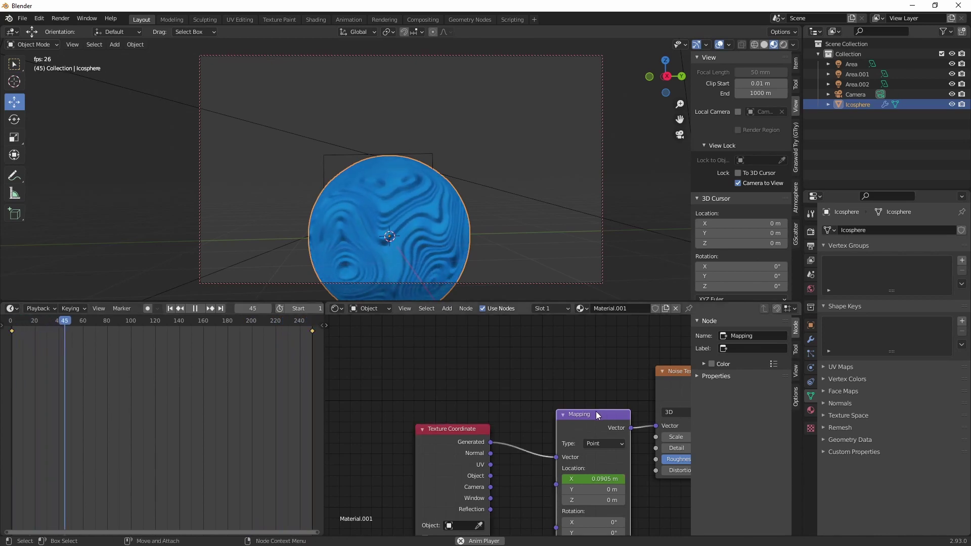
pyautogui.click(12, 309)
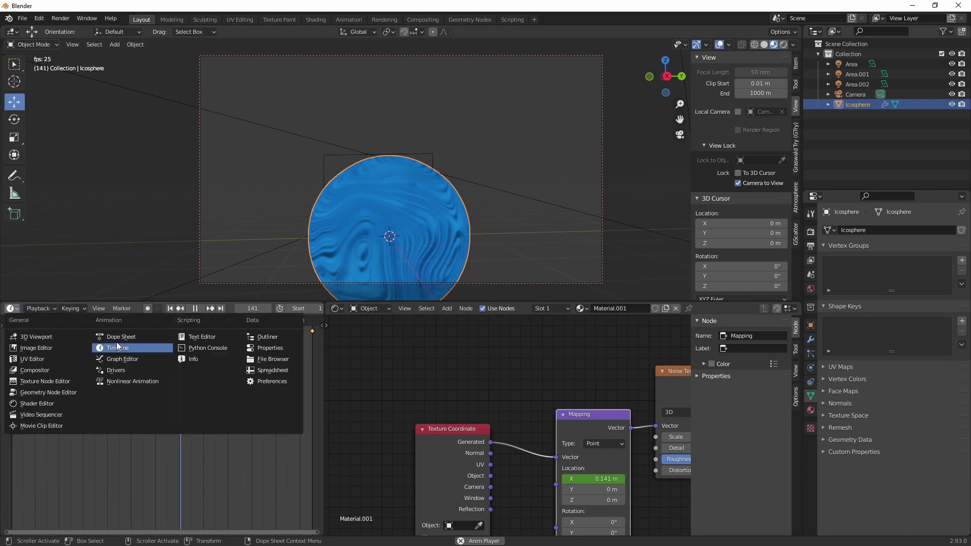
pyautogui.click(127, 360)
pyautogui.press('Home')
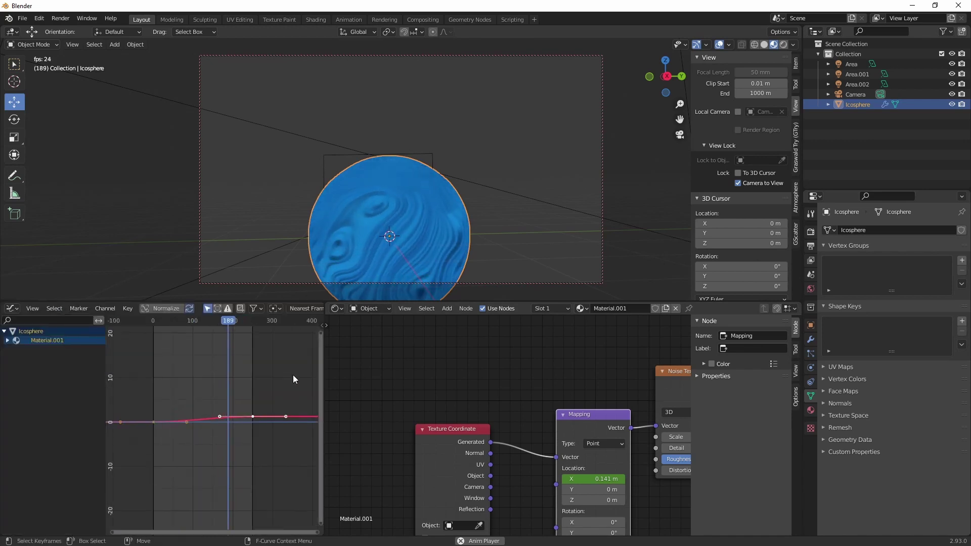
pyautogui.moveTo(293, 374); pyautogui.dragTo(153, 435)
pyautogui.rightClick(153, 435)
pyautogui.moveTo(170, 456)
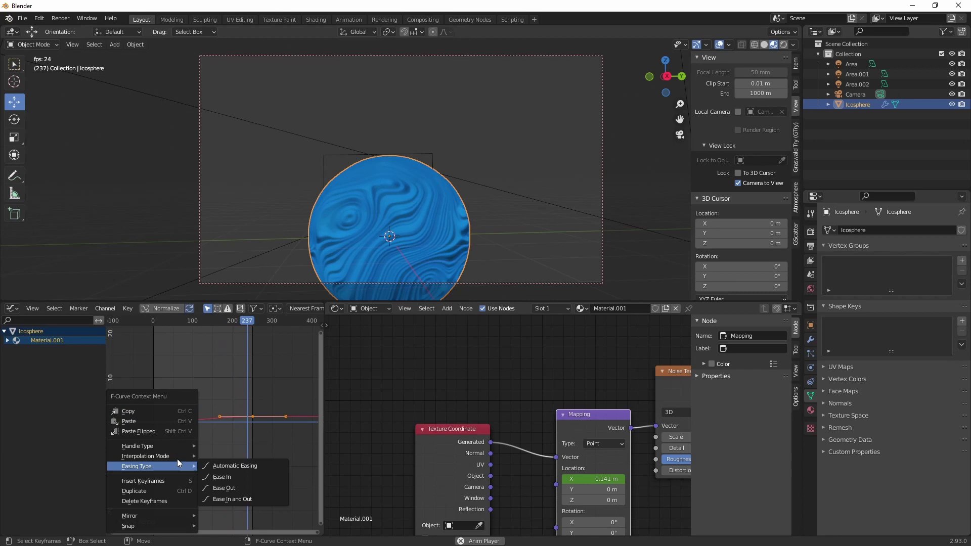
pyautogui.click(229, 400)
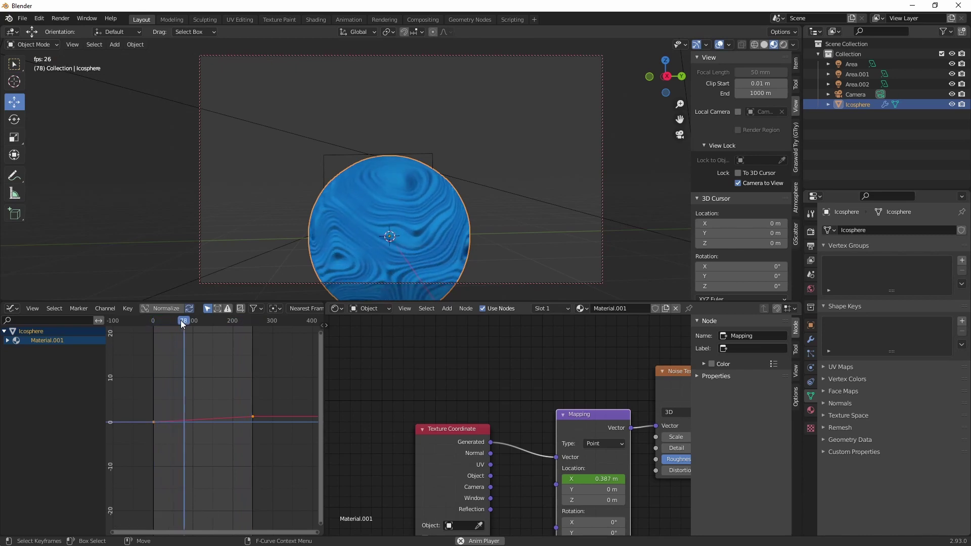
pyautogui.press('space')
pyautogui.click(548, 372)
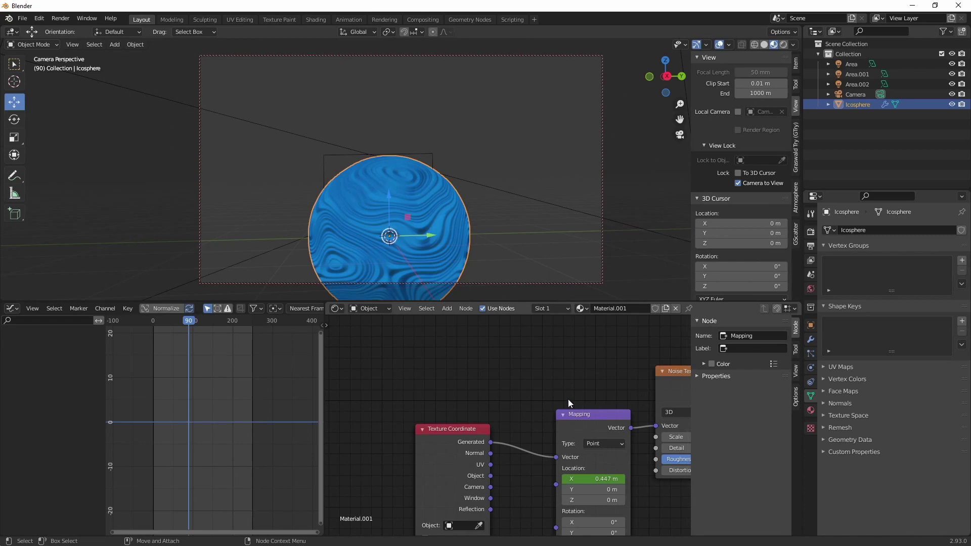
# - Select the camera, turn off Camera to View, and replace the shader editor with a second 3D Viewport at frame 0
pyautogui.click(855, 94)
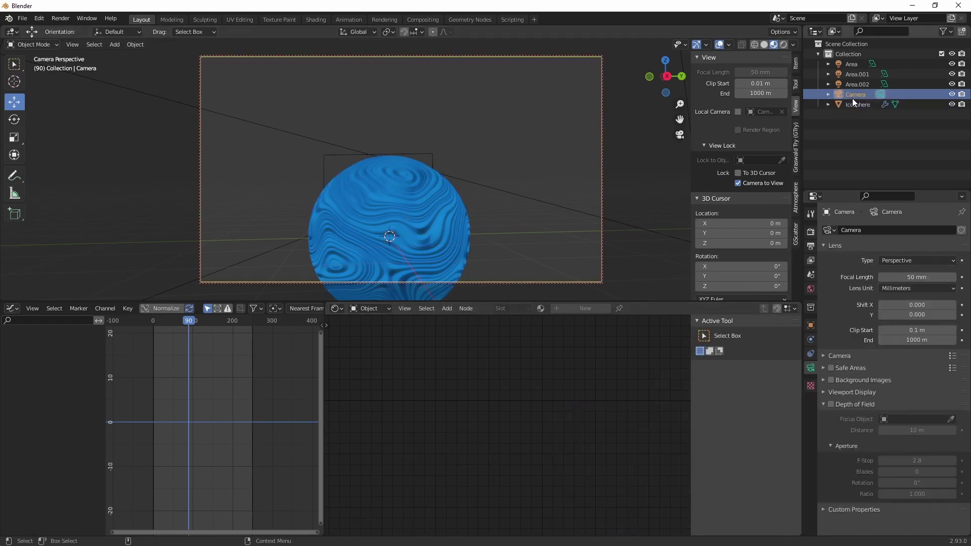
pyautogui.click(738, 183)
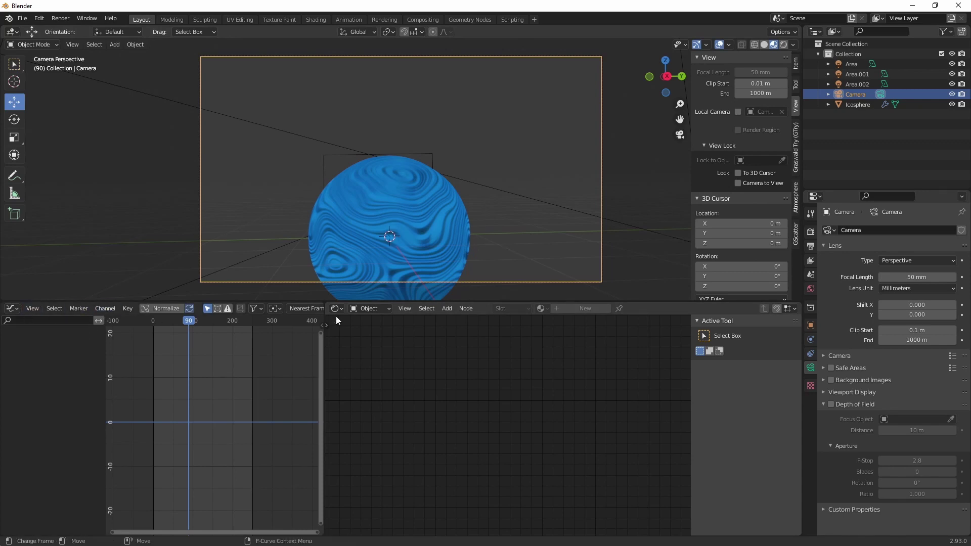
pyautogui.click(153, 322)
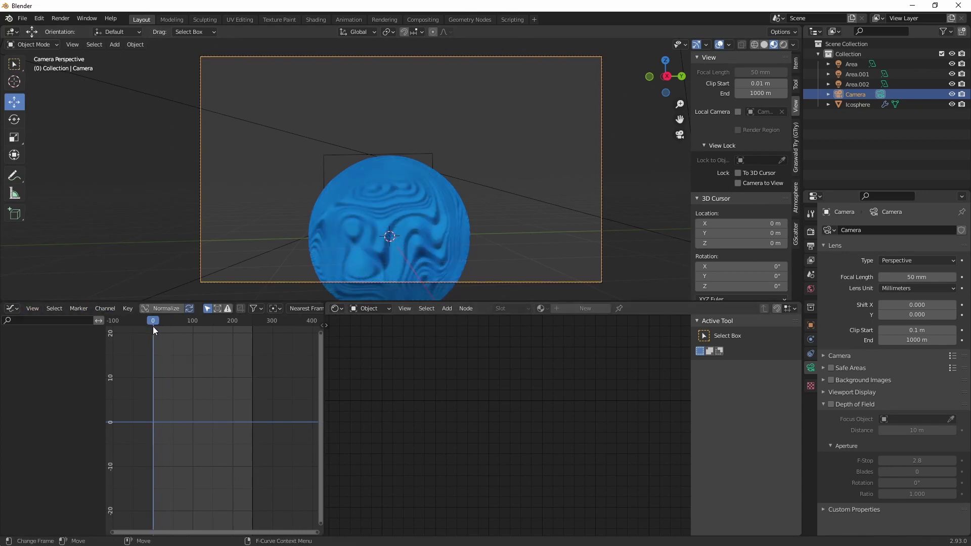
pyautogui.click(338, 309)
pyautogui.click(361, 339)
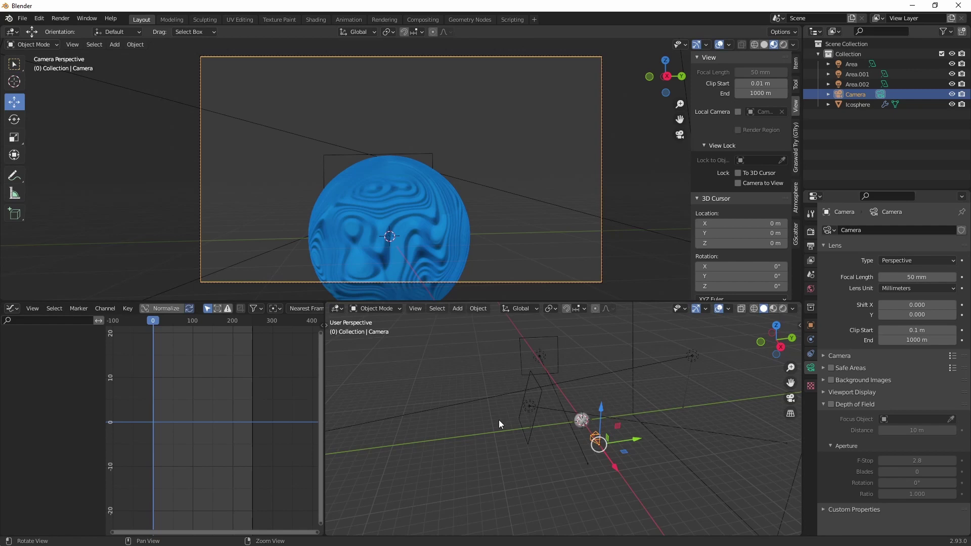
pyautogui.moveTo(498, 420); pyautogui.dragTo(639, 396, button='middle')
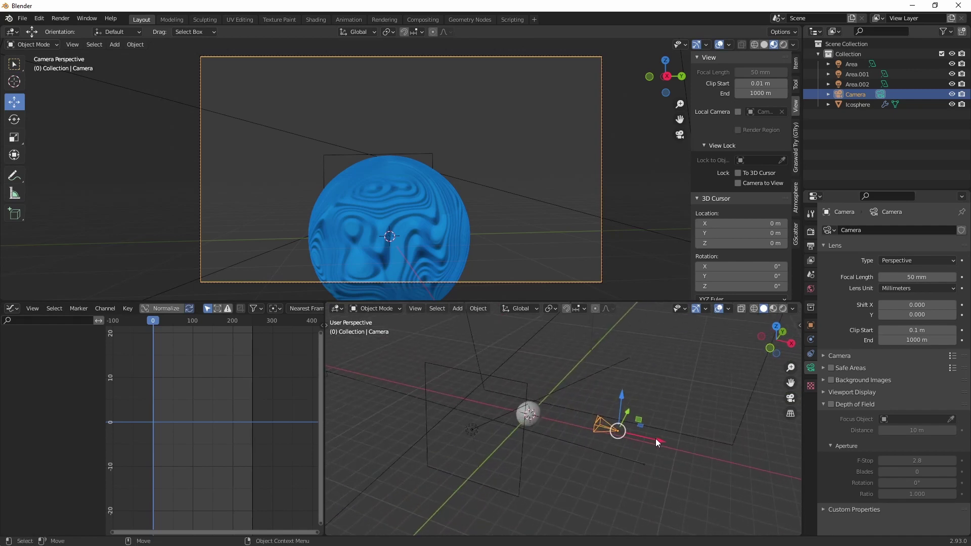
# - Set the transform orientation to Local and pull the camera back from the icosphere to about X 6.86 m
pyautogui.moveTo(655, 439); pyautogui.dragTo(669, 446)
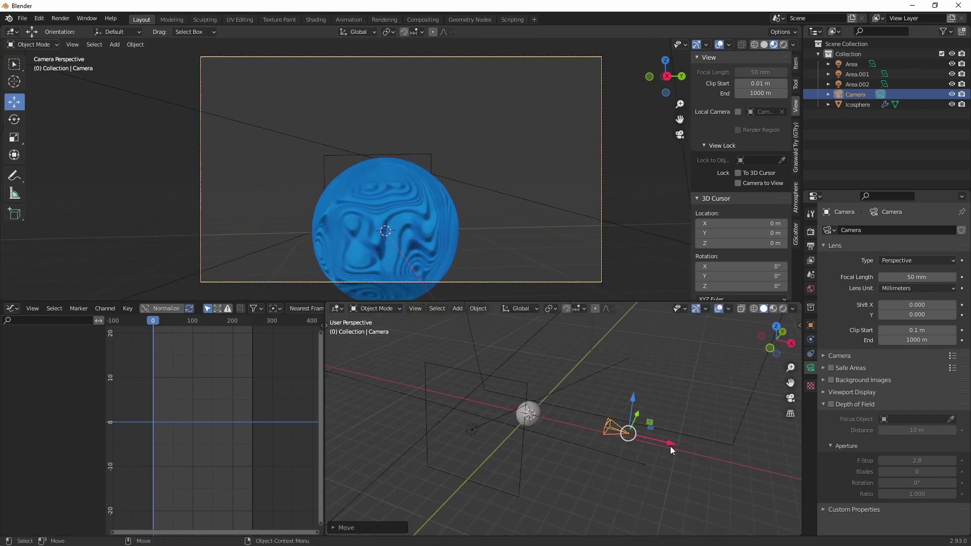
pyautogui.click(128, 31)
pyautogui.click(123, 71)
pyautogui.moveTo(658, 445); pyautogui.dragTo(659, 447)
pyautogui.moveTo(646, 455); pyautogui.dragTo(659, 431, button='middle')
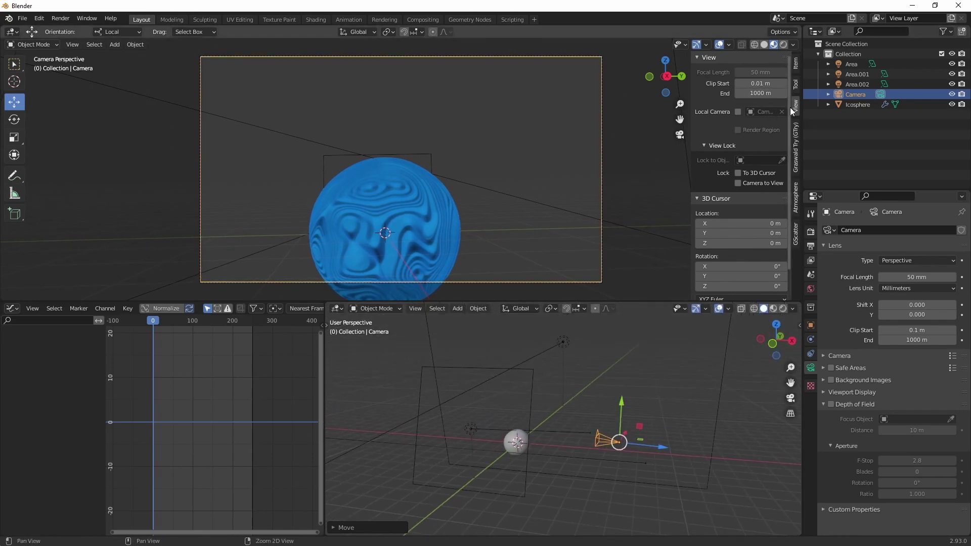
# - Insert keyframes on the camera's location and rotation at frame 0
pyautogui.click(796, 63)
pyautogui.rightClick(755, 83)
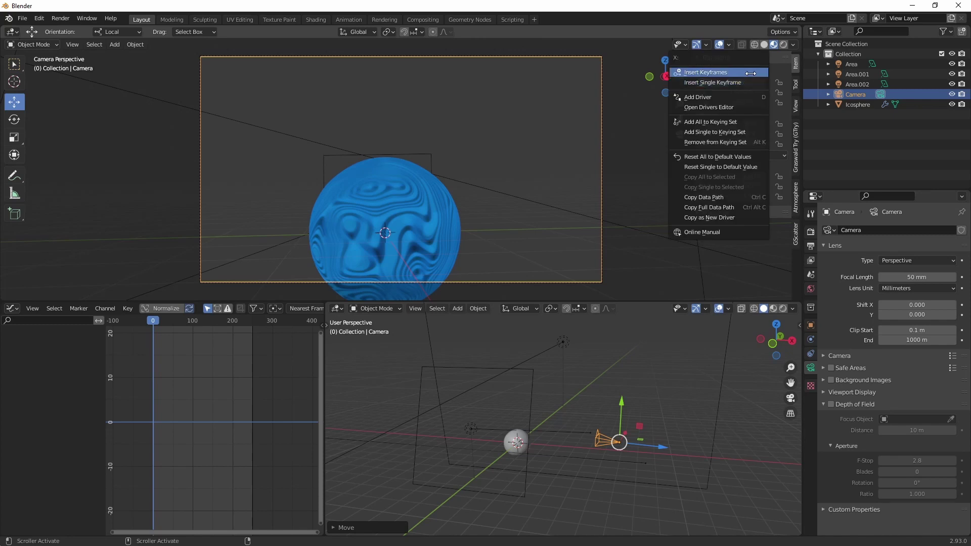
pyautogui.click(744, 73)
pyautogui.rightClick(746, 122)
pyautogui.click(746, 122)
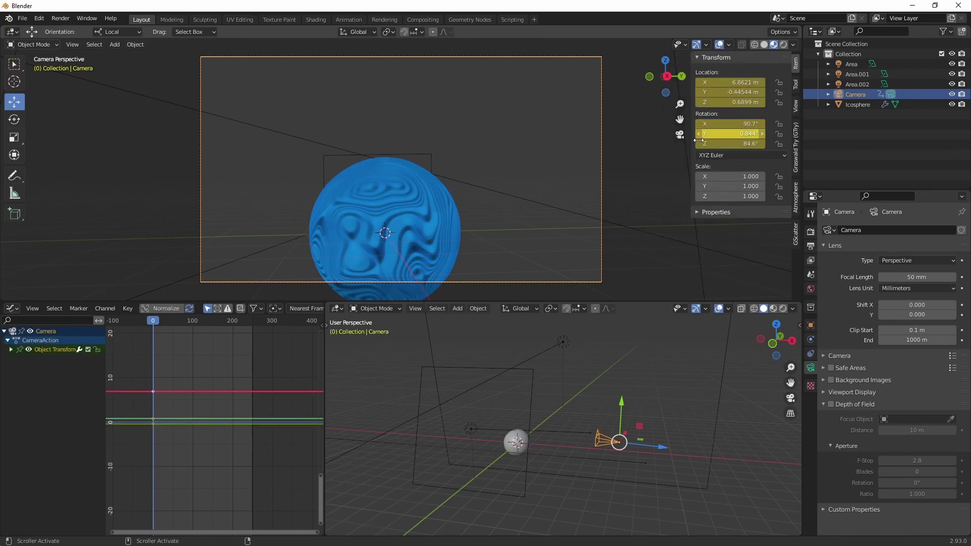
# - At frame 251, move the camera forward along its local Z axis to about X 5.58 m and insert location keyframes
pyautogui.click(252, 323)
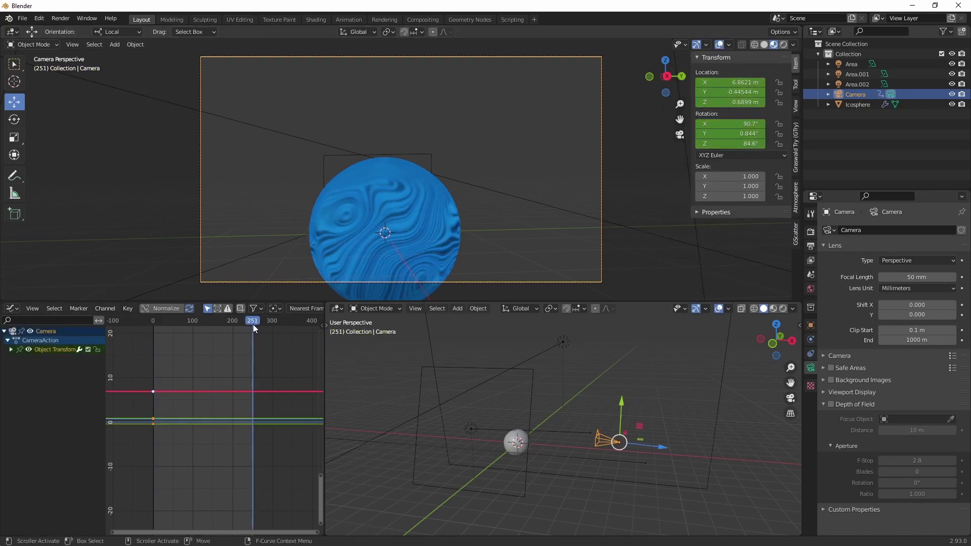
pyautogui.moveTo(651, 447); pyautogui.dragTo(638, 448)
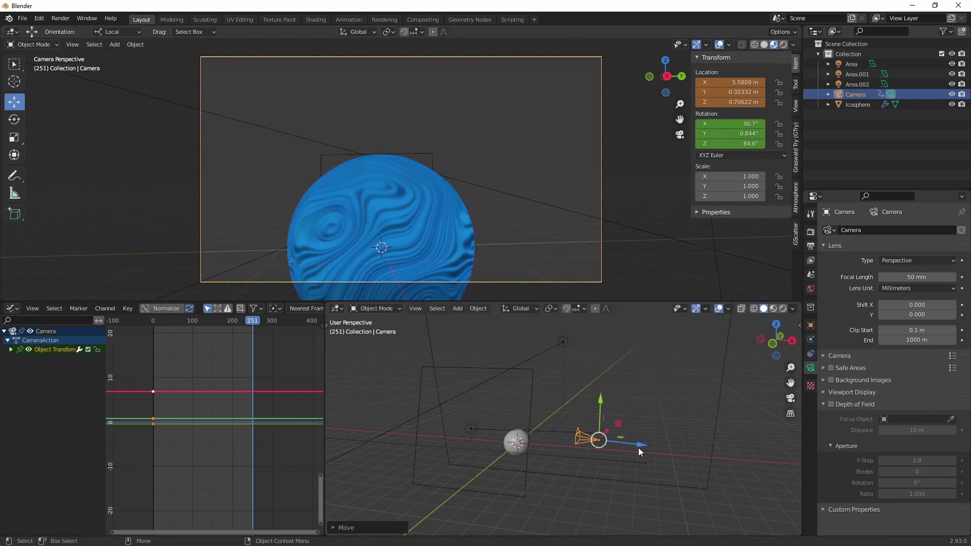
pyautogui.rightClick(731, 83)
pyautogui.click(728, 84)
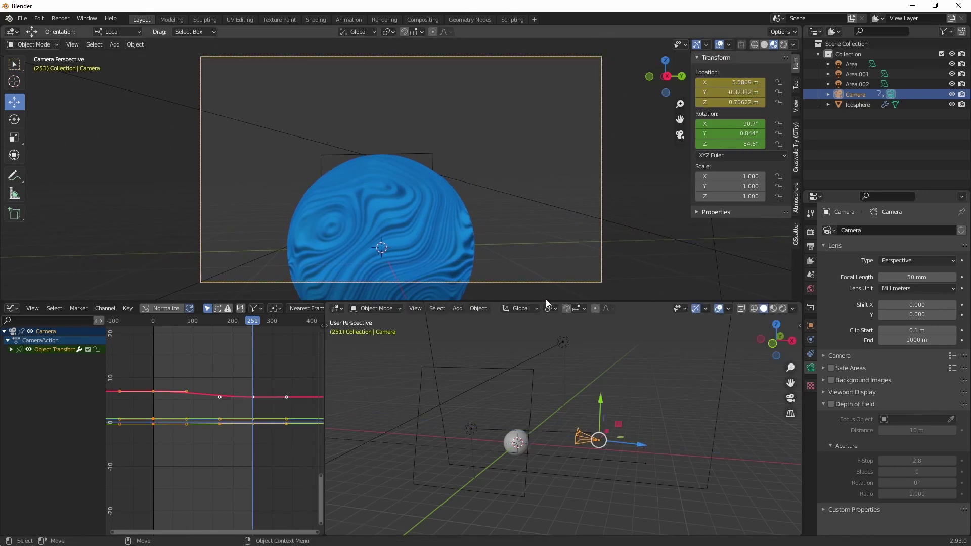
# - Select all of the camera's keyframes in the Graph Editor and set their interpolation mode to Linear
pyautogui.moveTo(284, 355); pyautogui.dragTo(141, 445)
pyautogui.rightClick(151, 411)
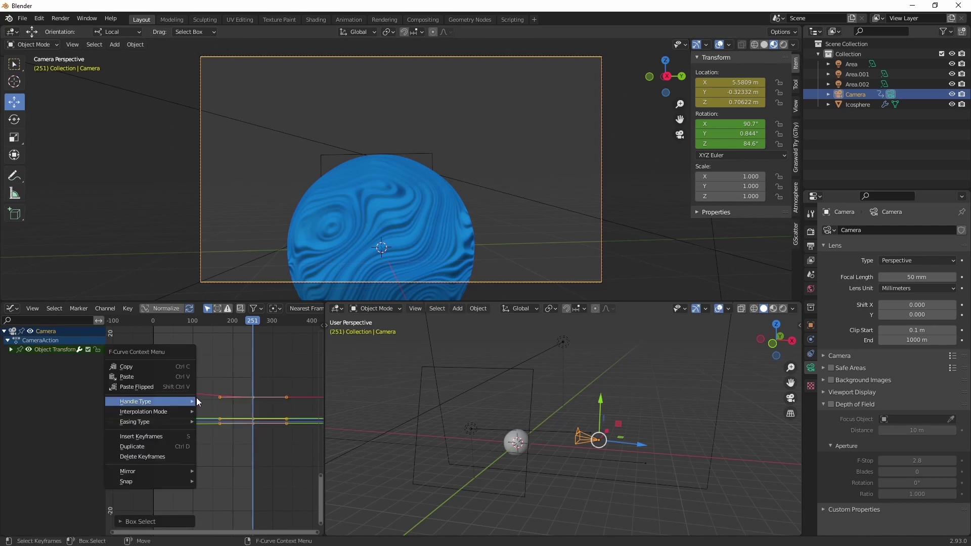
pyautogui.moveTo(180, 414)
pyautogui.click(234, 440)
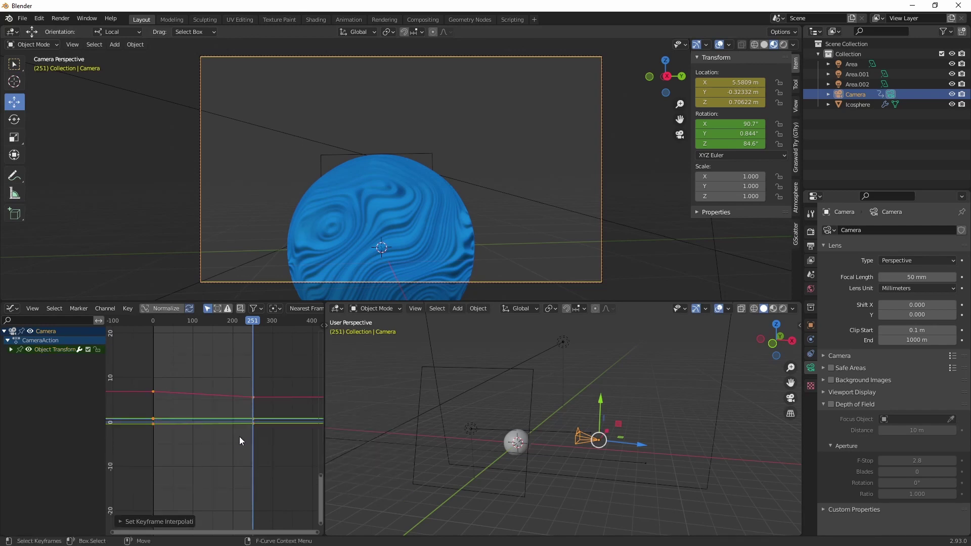
# - Switch the upper viewport to Rendered shading and examine the displaced icosphere from outside the camera view
pyautogui.click(784, 45)
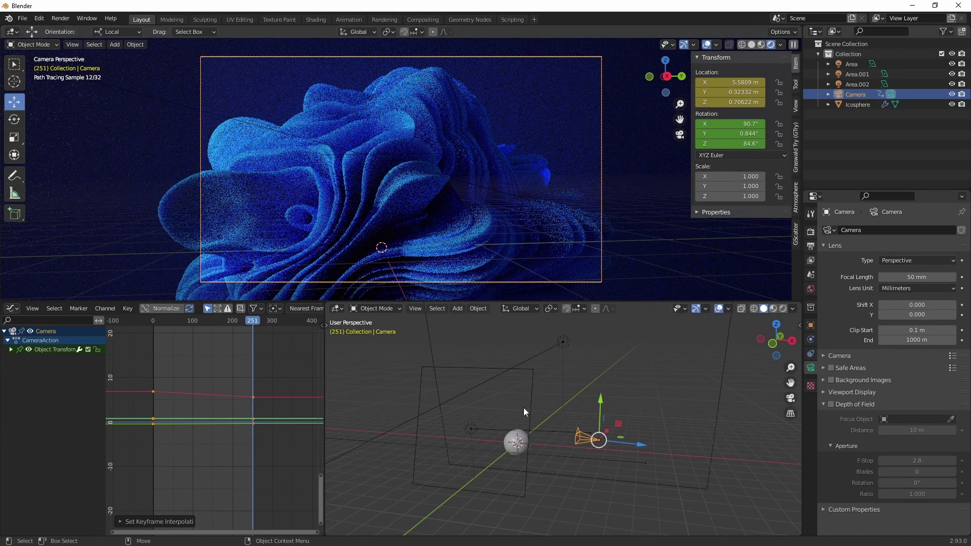
pyautogui.moveTo(444, 174)
pyautogui.mouseDown(button='middle')
pyautogui.moveTo(424, 170)
pyautogui.moveTo(511, 174)
pyautogui.moveTo(462, 181)
pyautogui.mouseUp(button='middle')
pyautogui.scroll(-5, 444, 223)
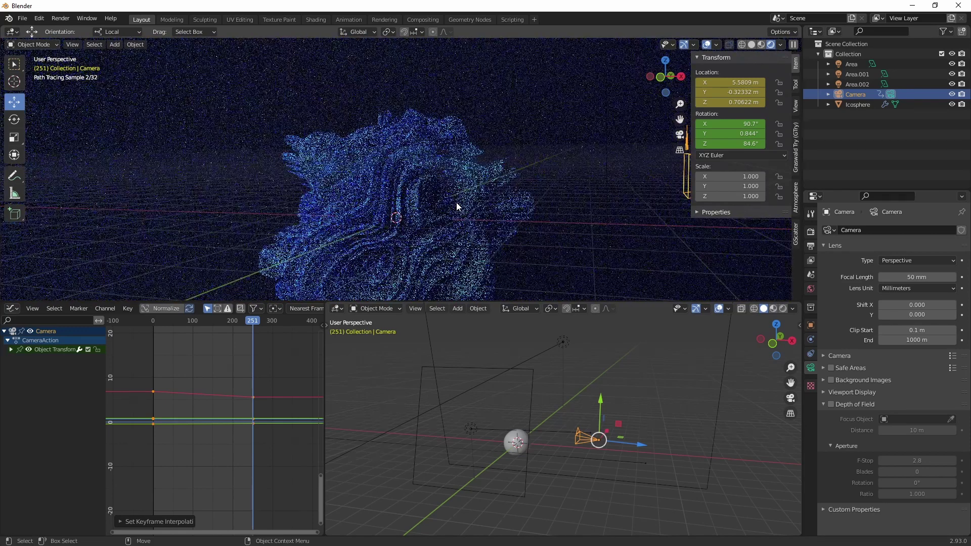